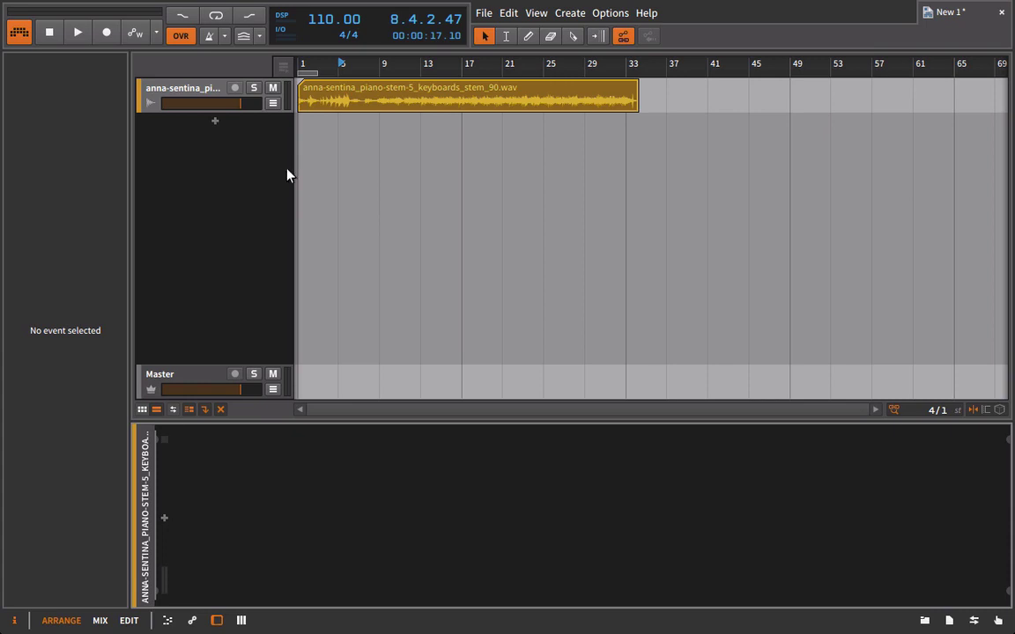
Play the piano stem from bar 1, open its clip in the audio editor, and audition bars 6 and 32
key(Home)
key(space)
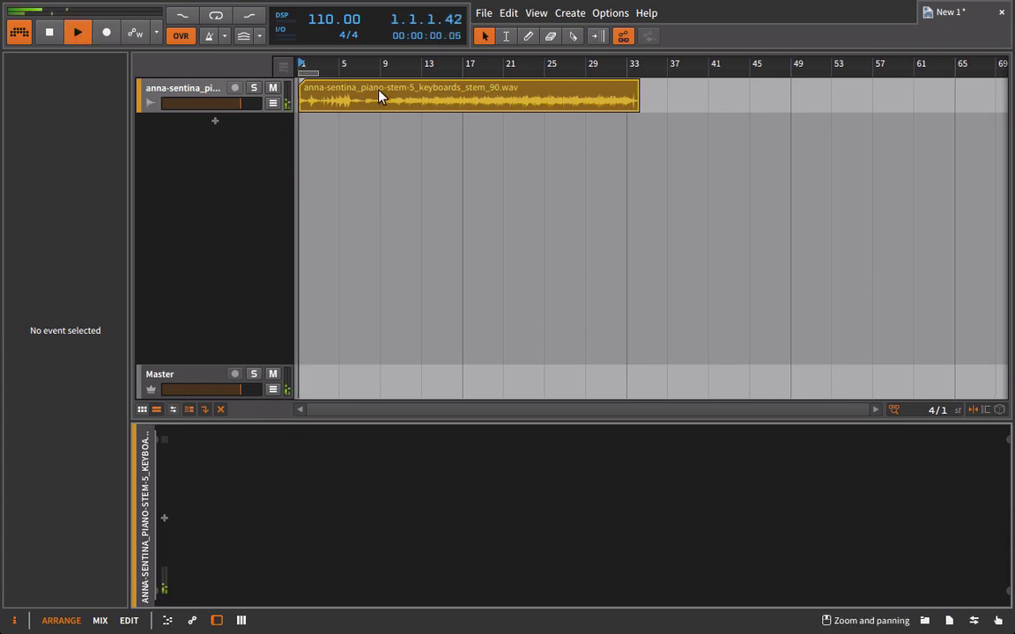
double_click(380, 97)
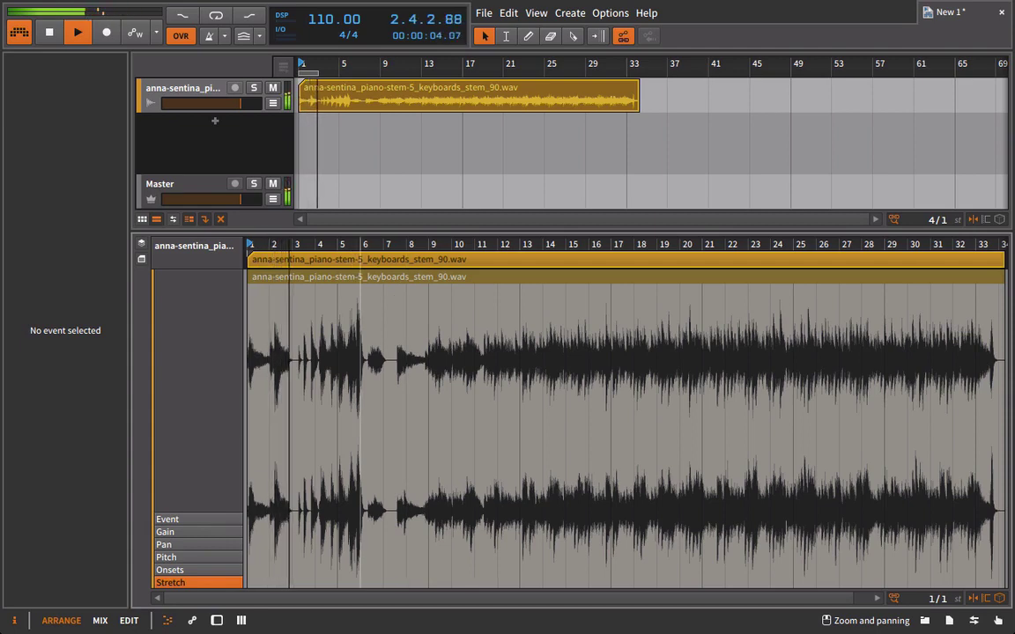
click(359, 244)
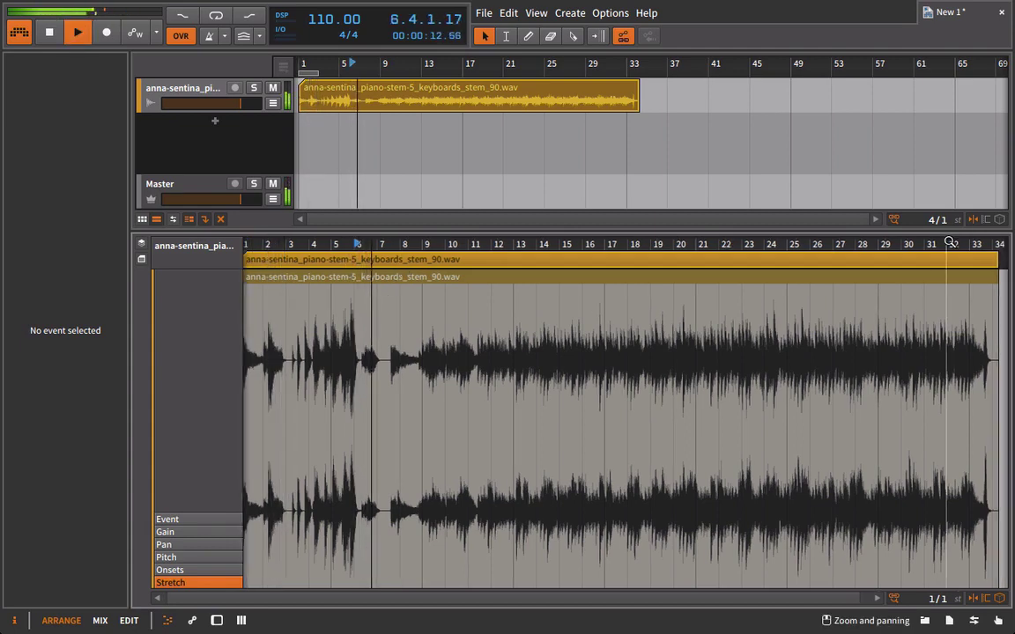
drag(954, 243, 956, 246)
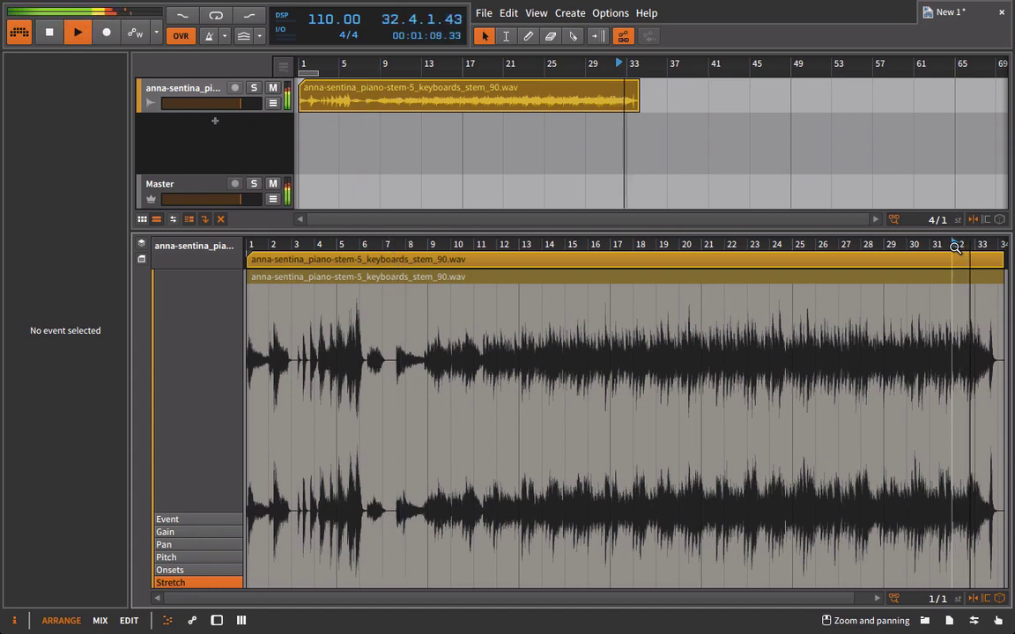
right_click(323, 99)
click(201, 93)
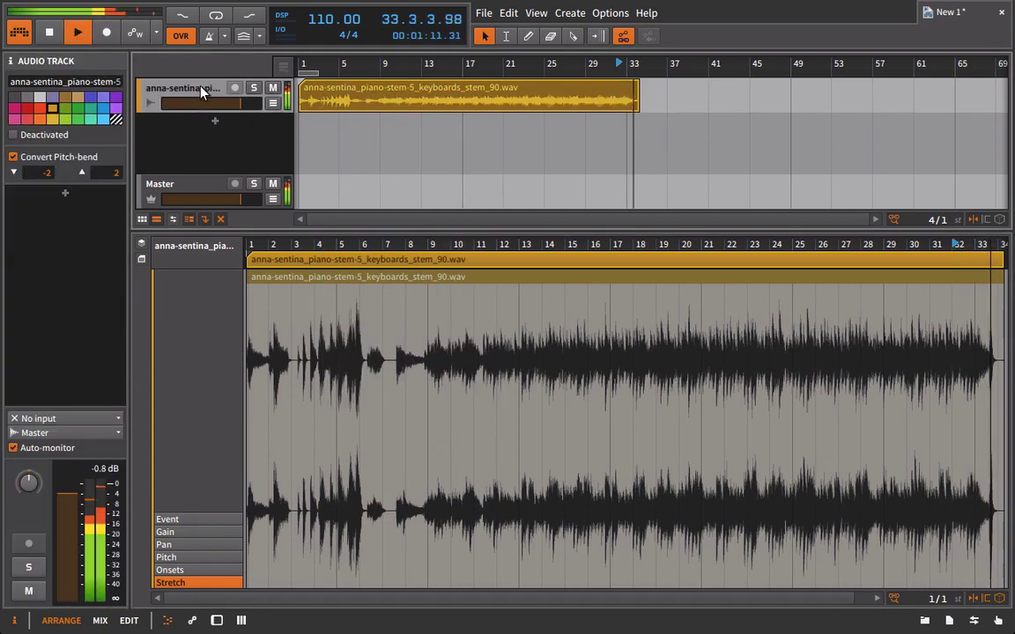
key(space)
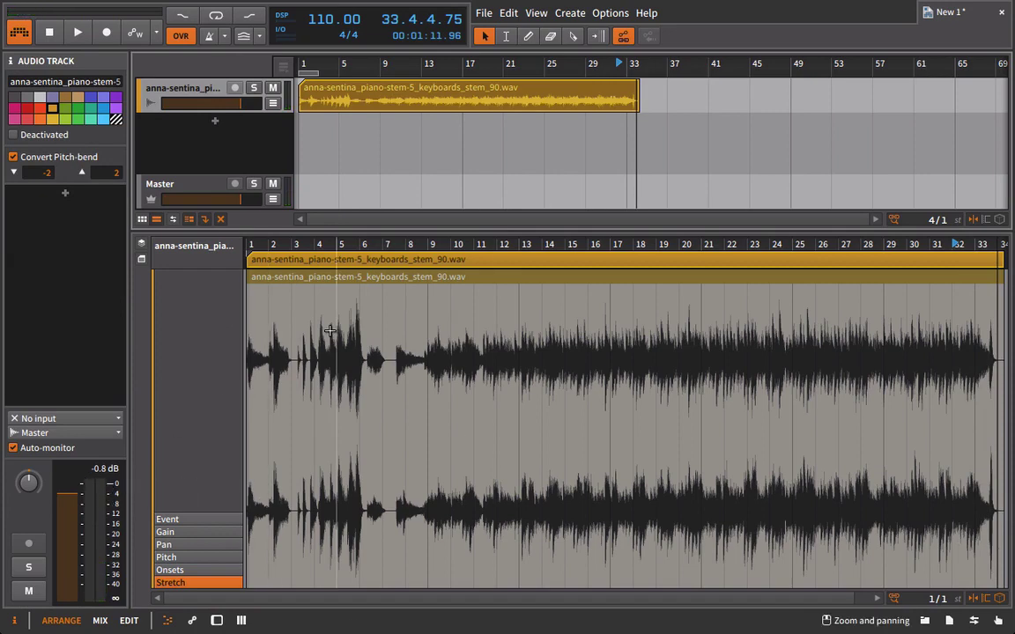
Zoom the waveform onto bars 5–12 and replay from just past bar 6, then stop
click(364, 244)
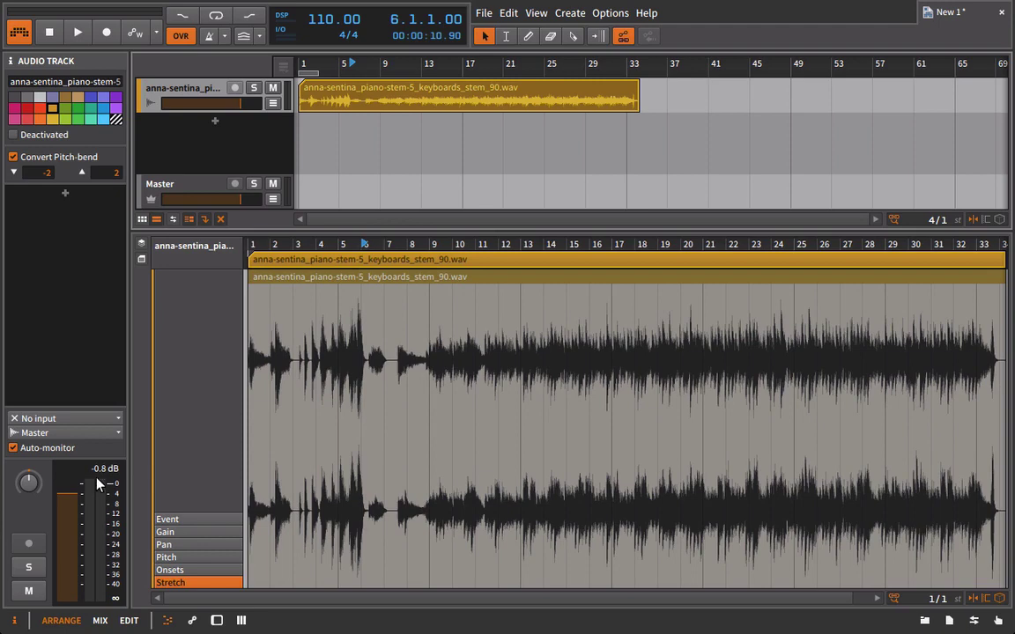
click(96, 474)
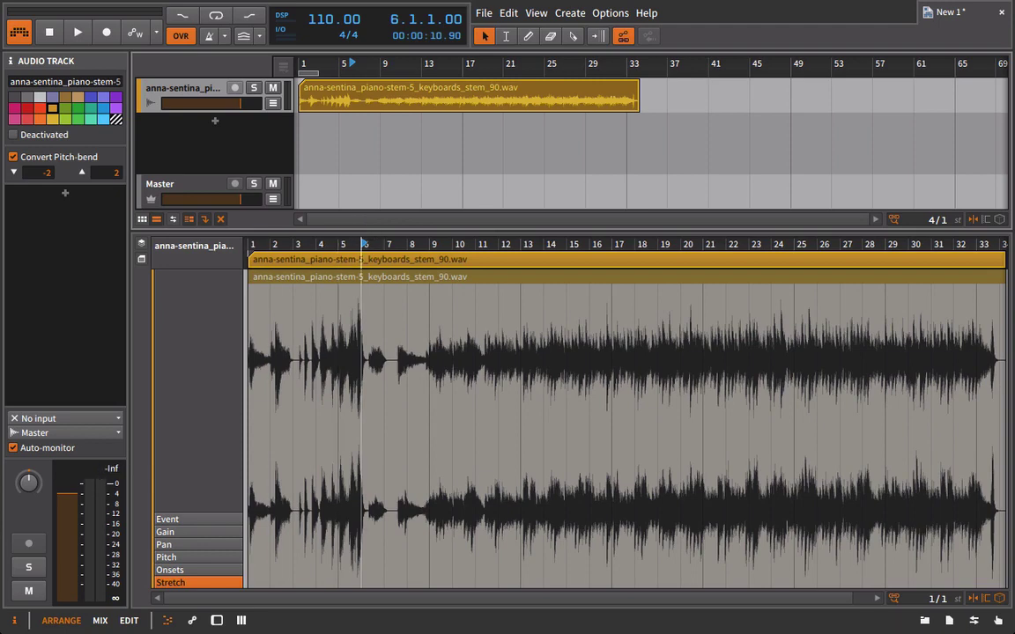
drag(374, 245, 385, 258)
click(398, 247)
key(space)
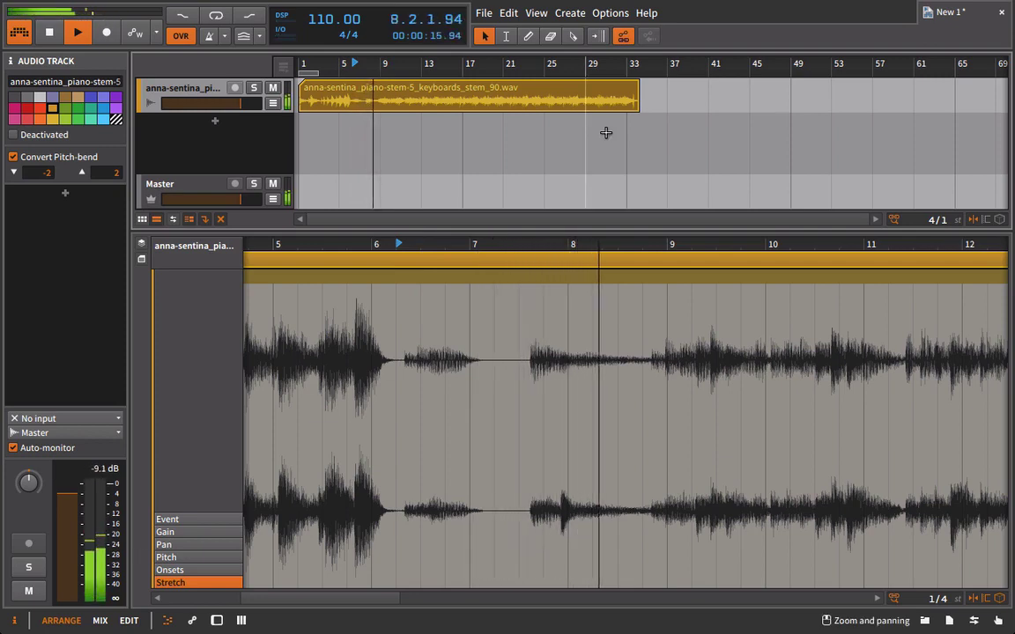
key(space)
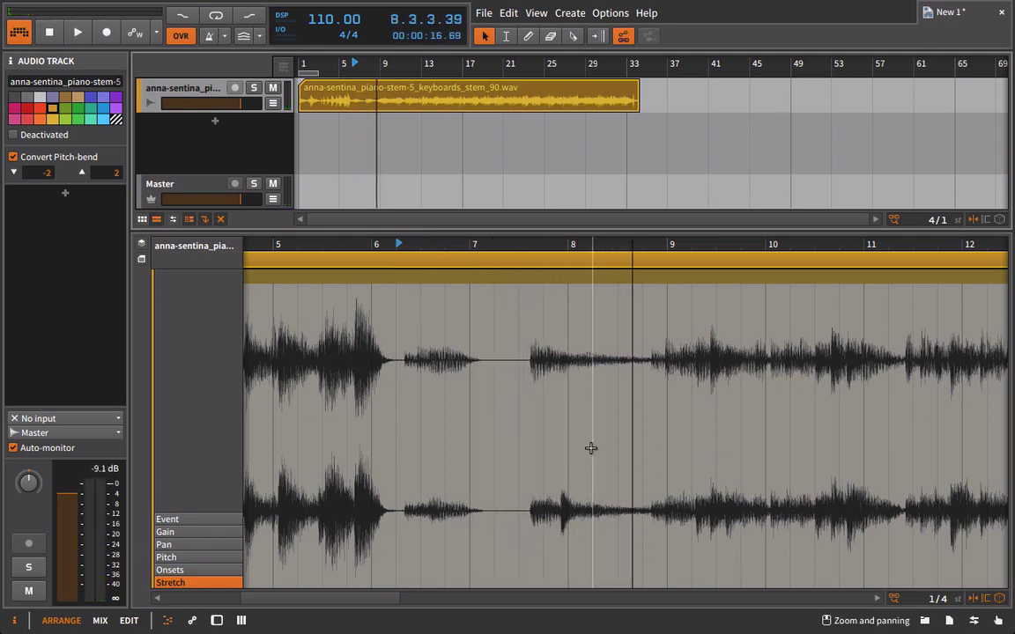
scroll(383, 141, down, 3)
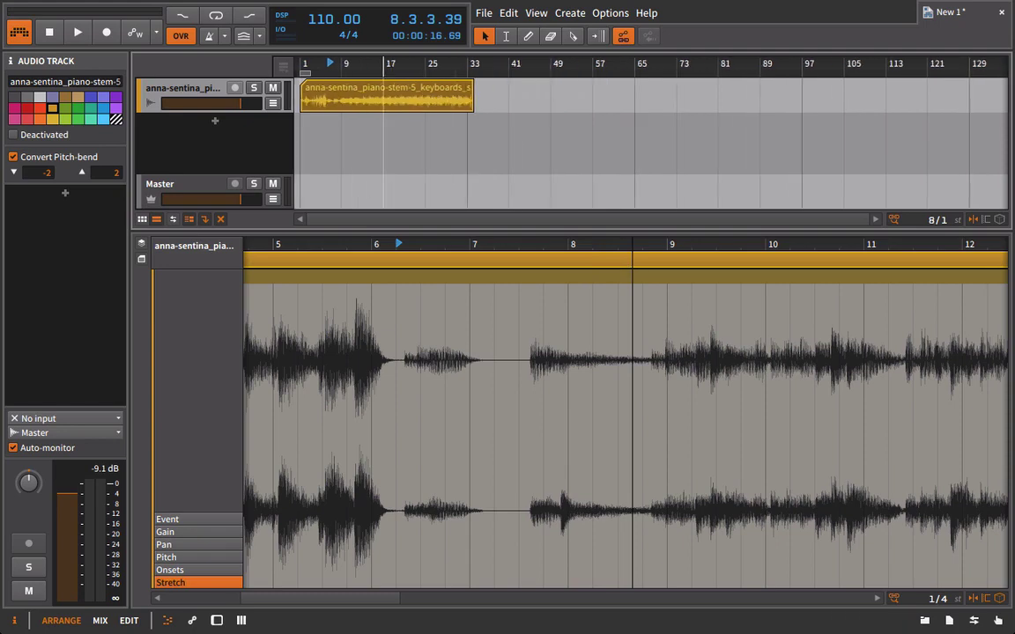
Zoom the editor out to the whole piano clip and select short time ranges near bar 7
click(388, 91)
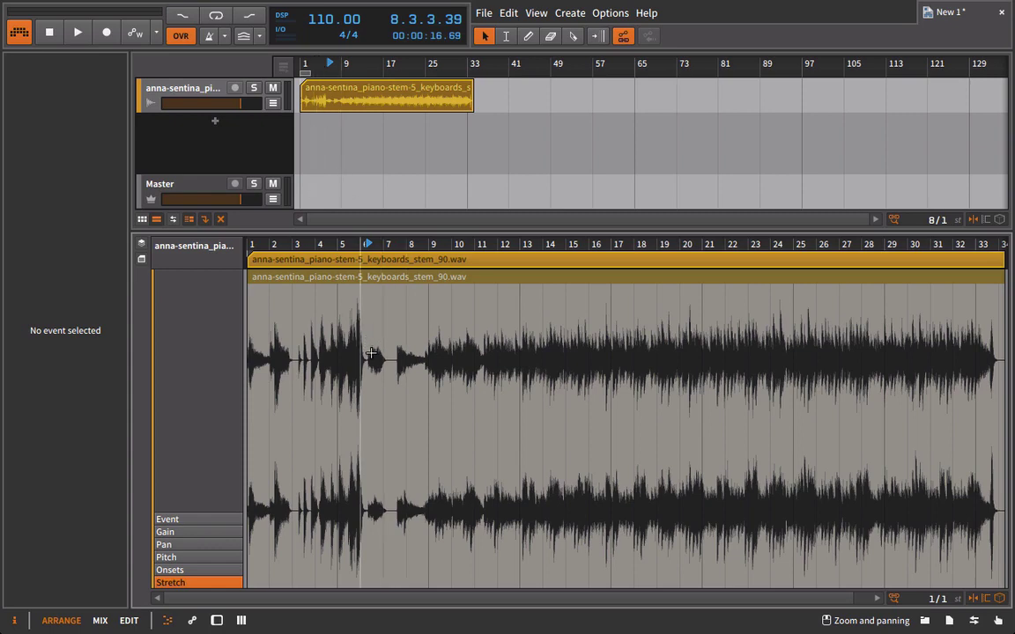
drag(384, 351, 406, 351)
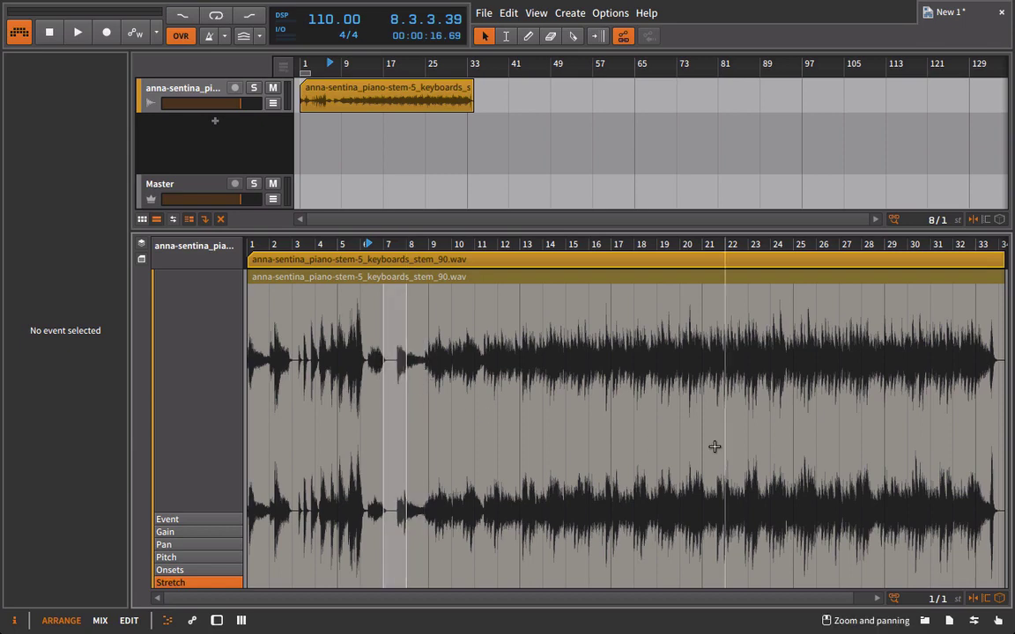
scroll(714, 446, right, 5)
drag(608, 370, 649, 376)
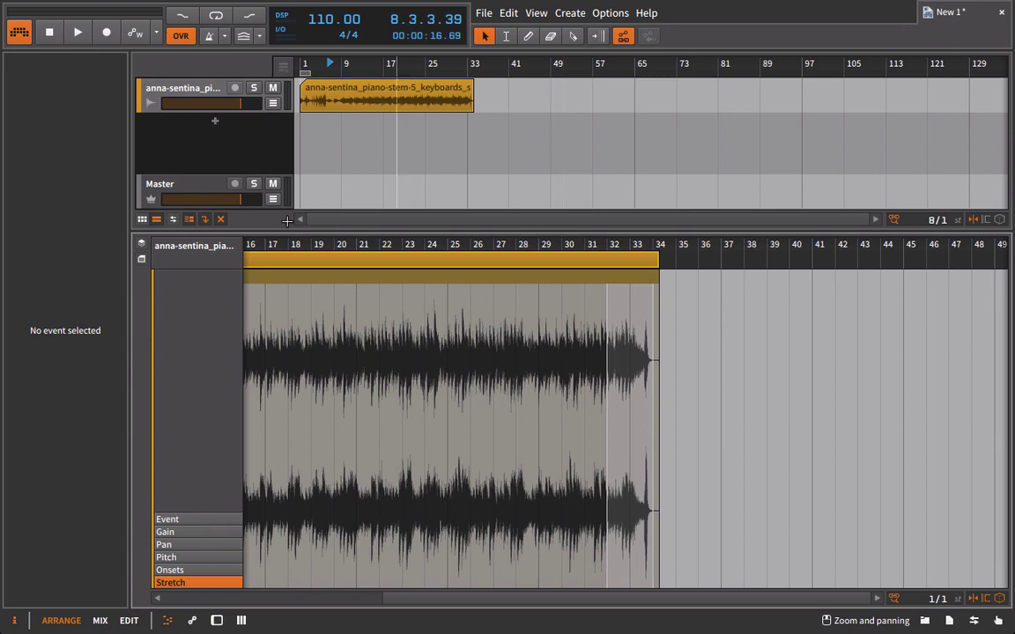
scroll(526, 508, left, 5)
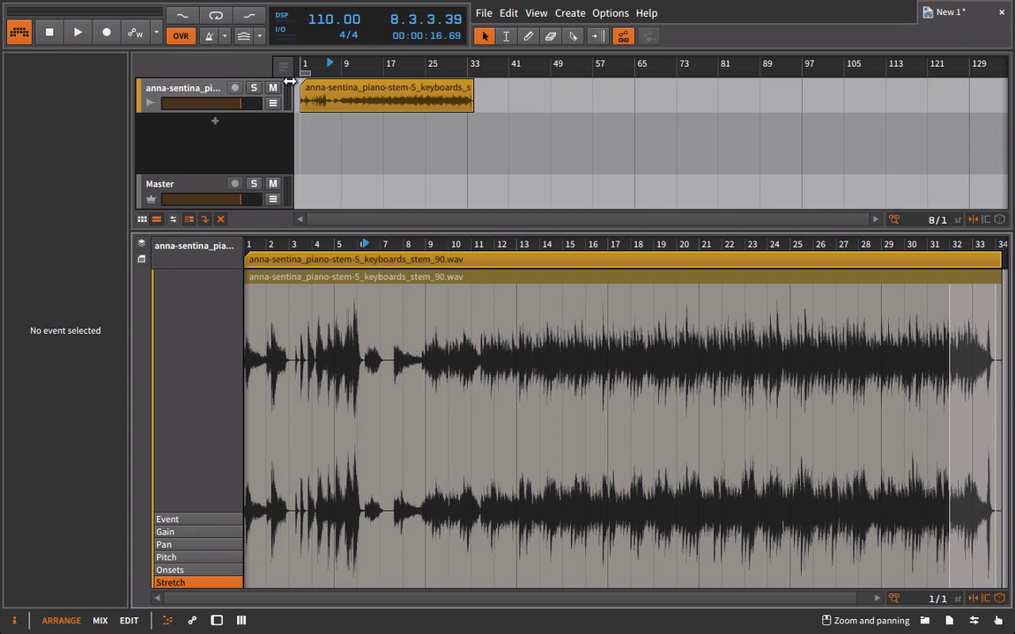
drag(247, 103, 210, 103)
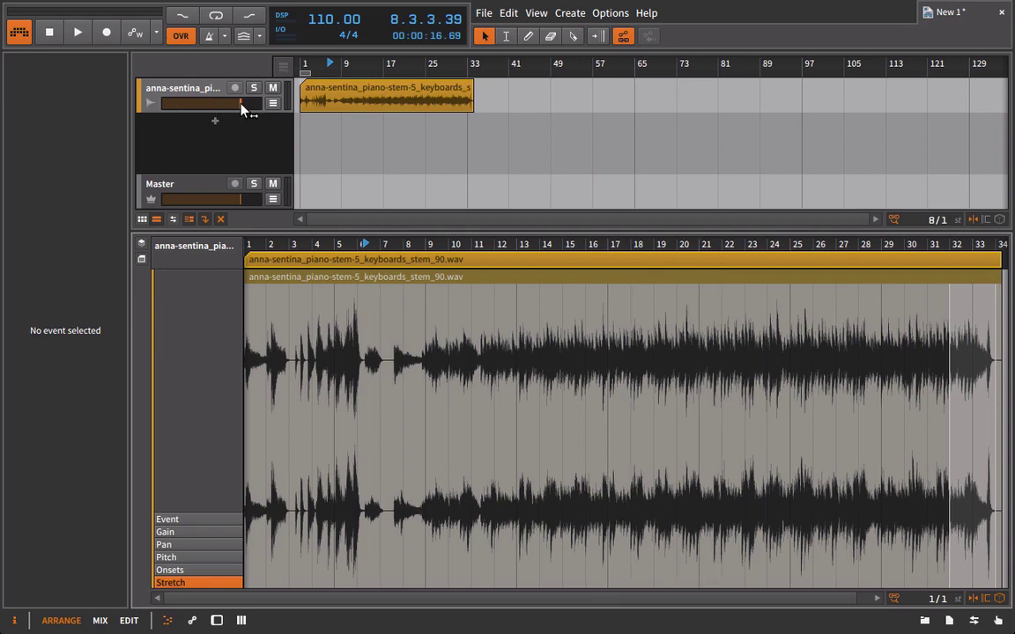
mouse_move(242, 106)
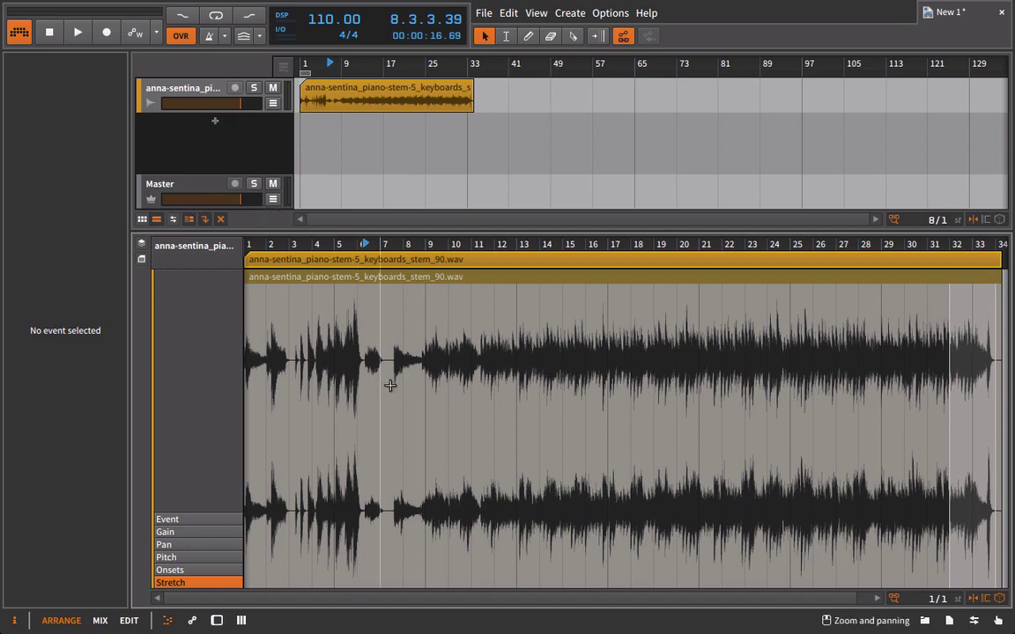
Insert LoudMax from the device browser onto the piano track and move its window aside
key(d)
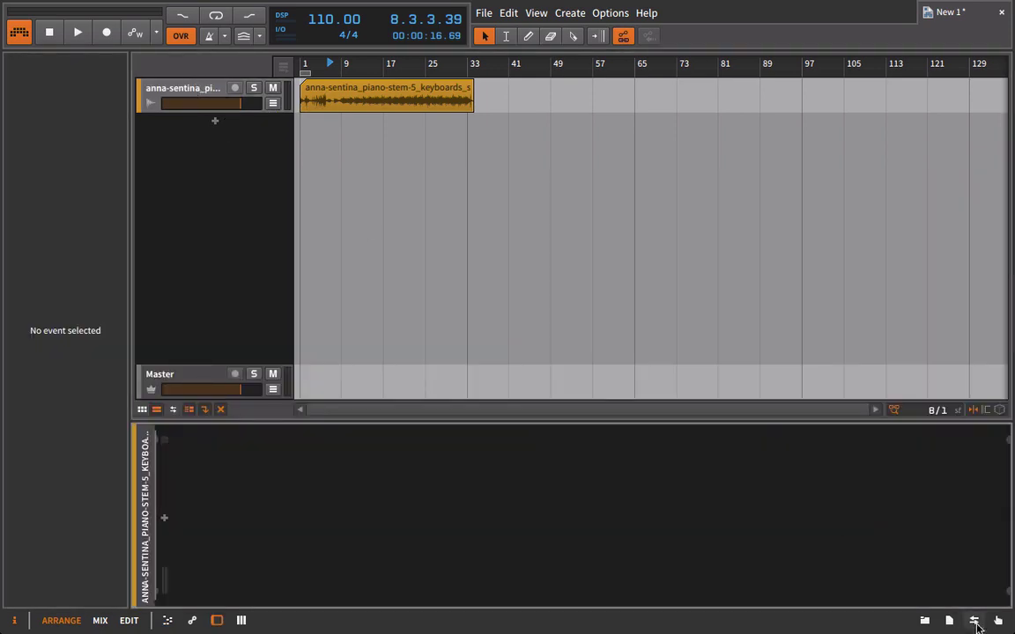
click(927, 621)
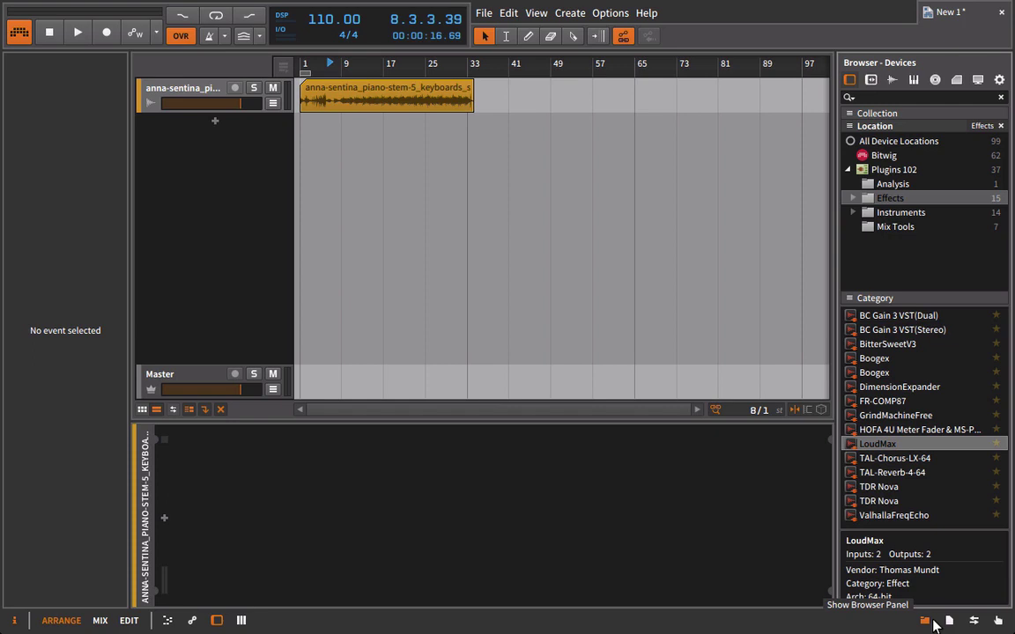
drag(868, 445, 318, 108)
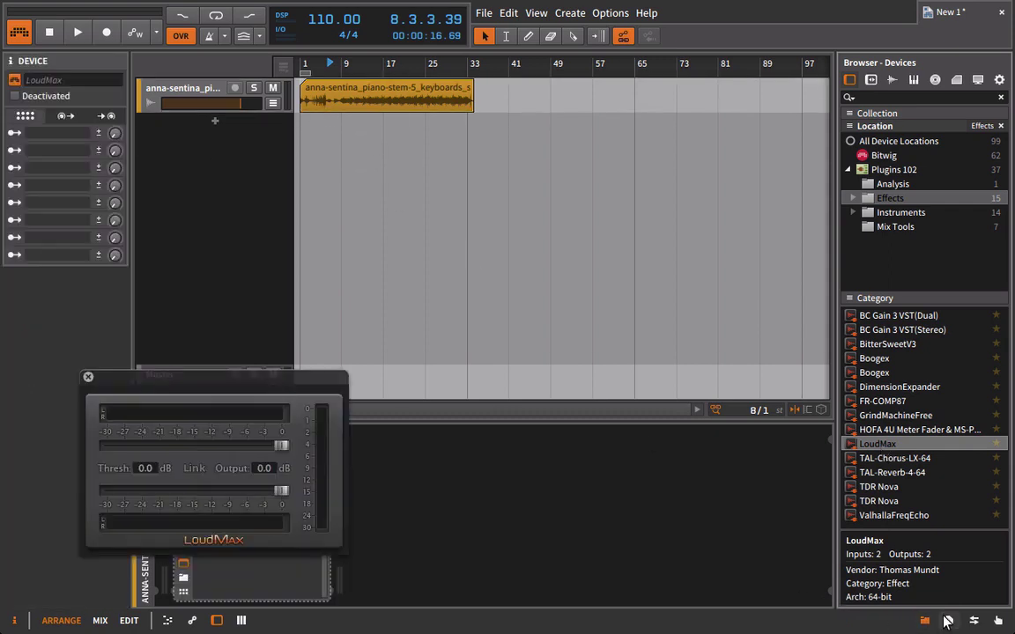
click(924, 621)
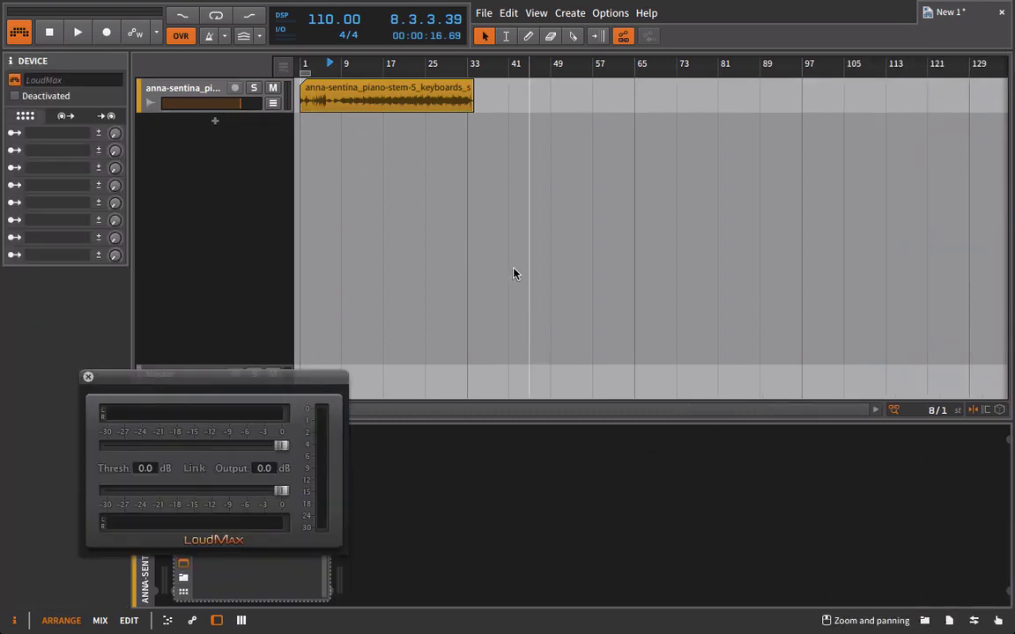
click(316, 86)
click(227, 88)
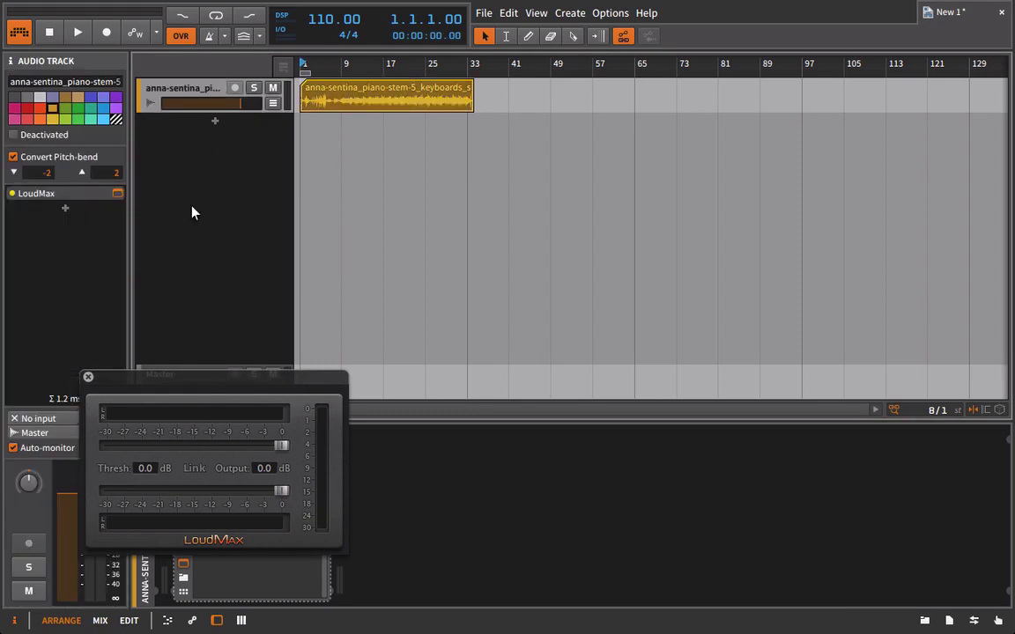
drag(165, 371, 425, 285)
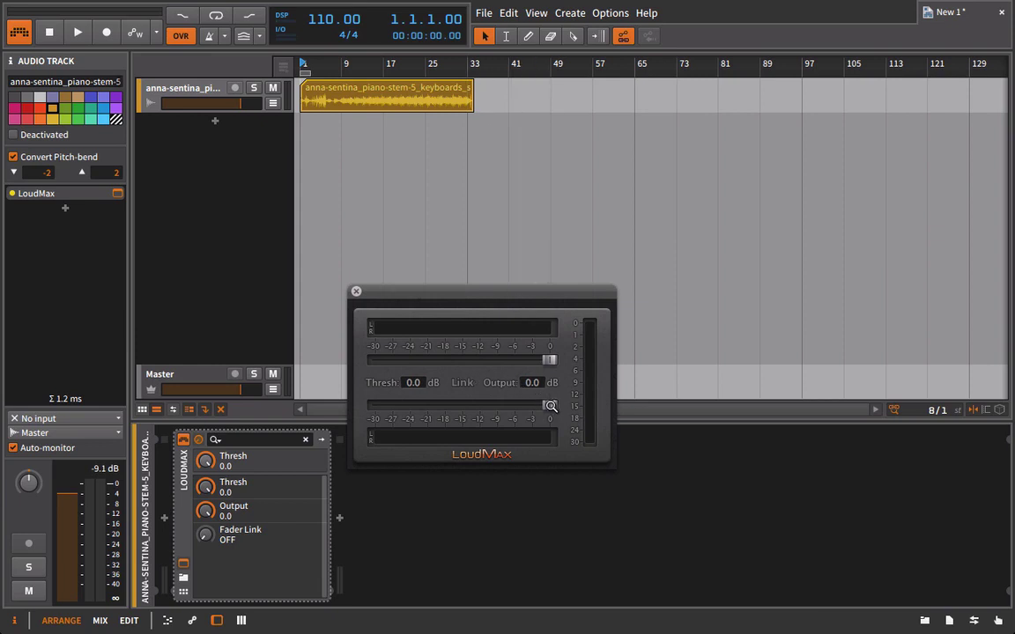
Set LoudMax Output to -1.0 dB and Thresh to -4.0 dB while auditioning playback
drag(548, 407, 541, 406)
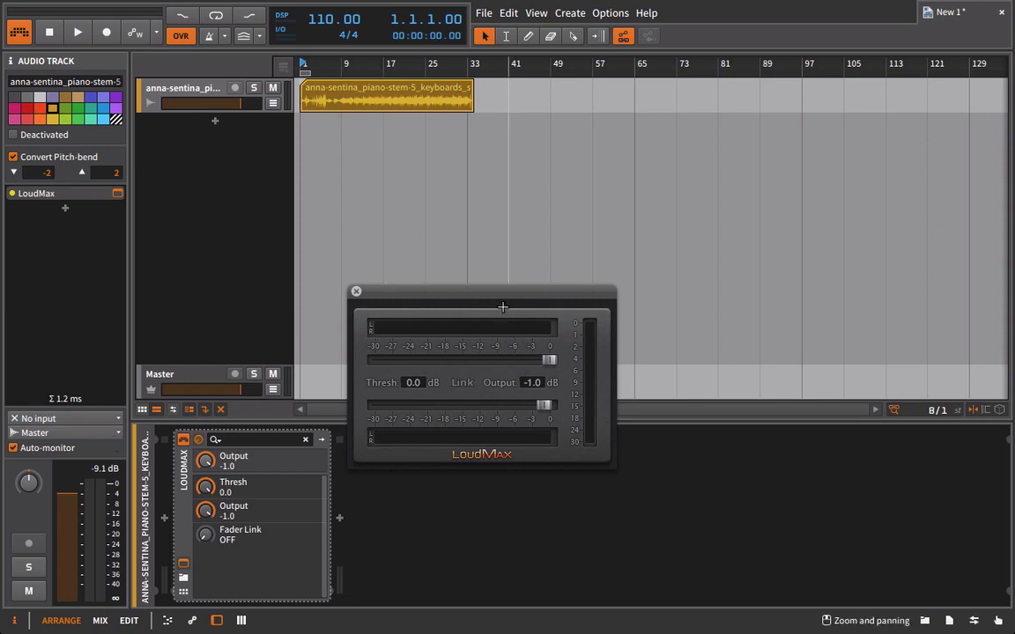
key(space)
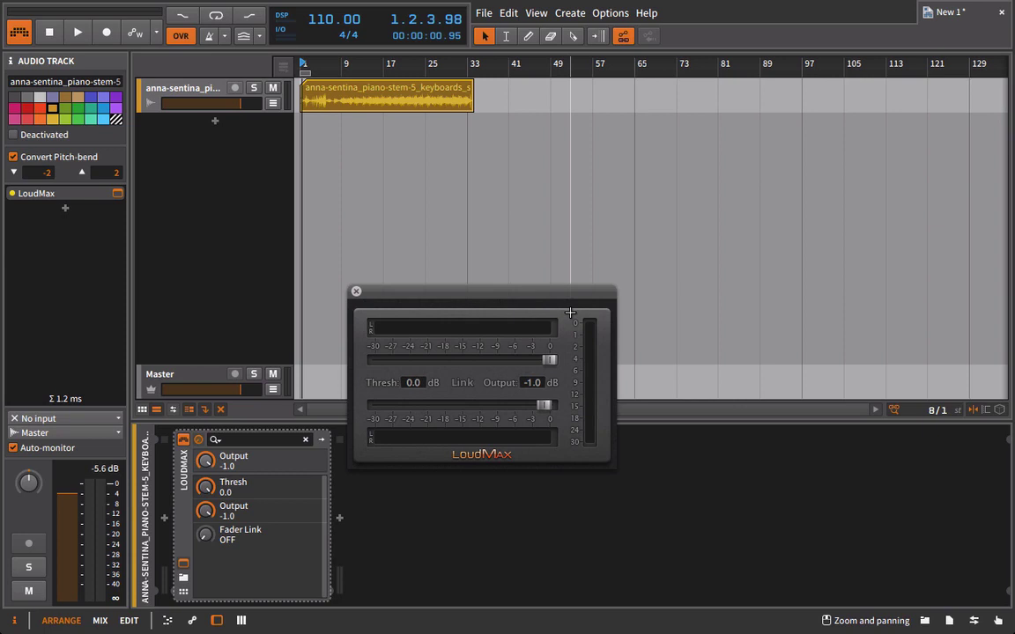
key(space)
mouse_move(549, 360)
mouse_down()
mouse_move(541, 368)
mouse_move(544, 359)
mouse_move(529, 359)
mouse_up()
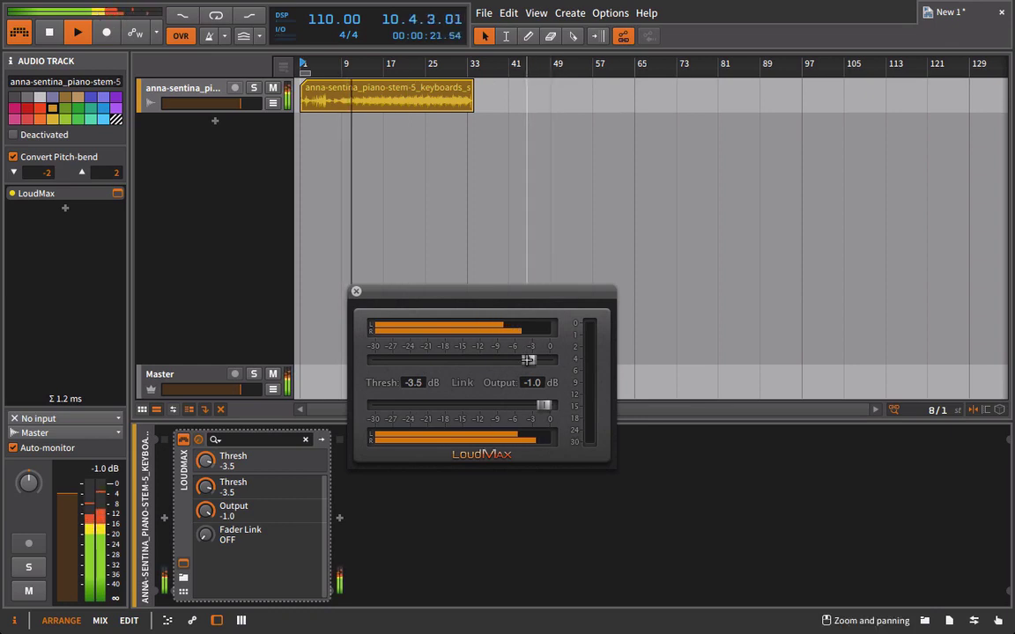
drag(528, 360, 526, 360)
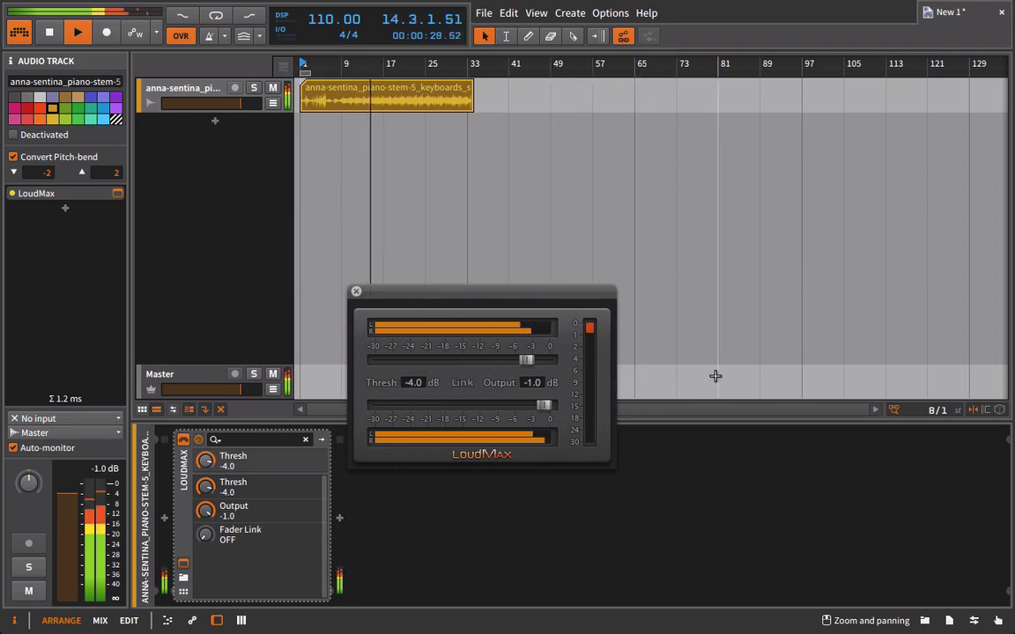
click(454, 67)
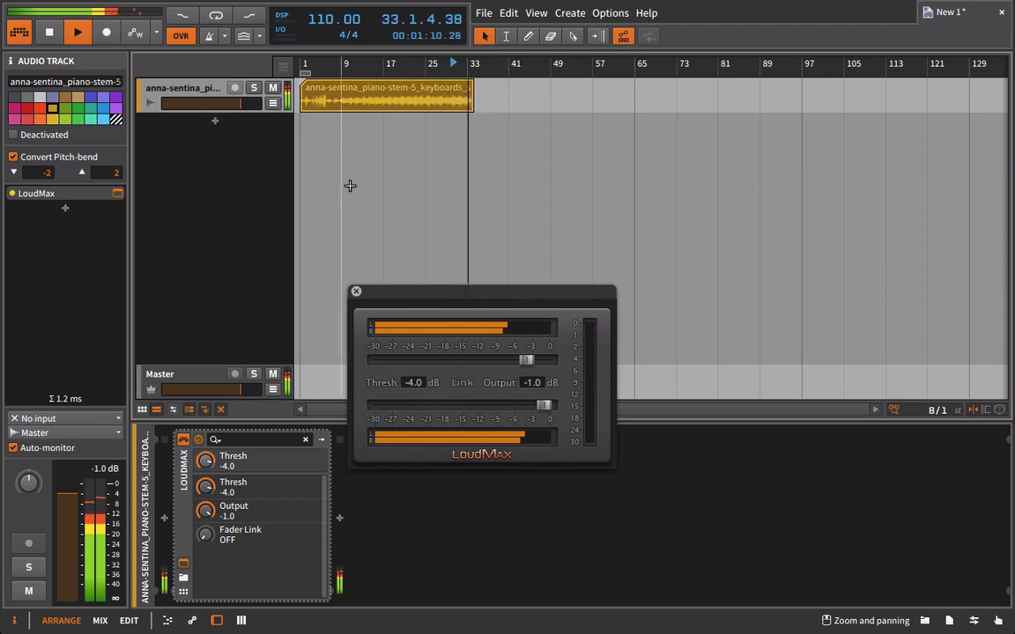
key(space)
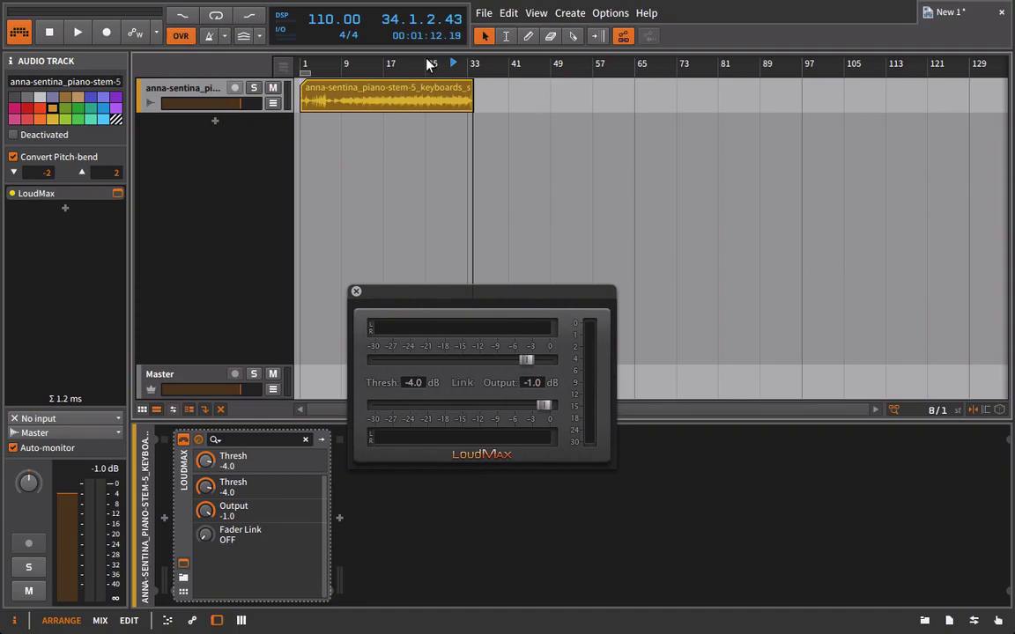
Bounce the LoudMax-processed piano clip to a new Audio 2 track and close LoudMax
click(396, 99)
right_click(396, 100)
click(428, 233)
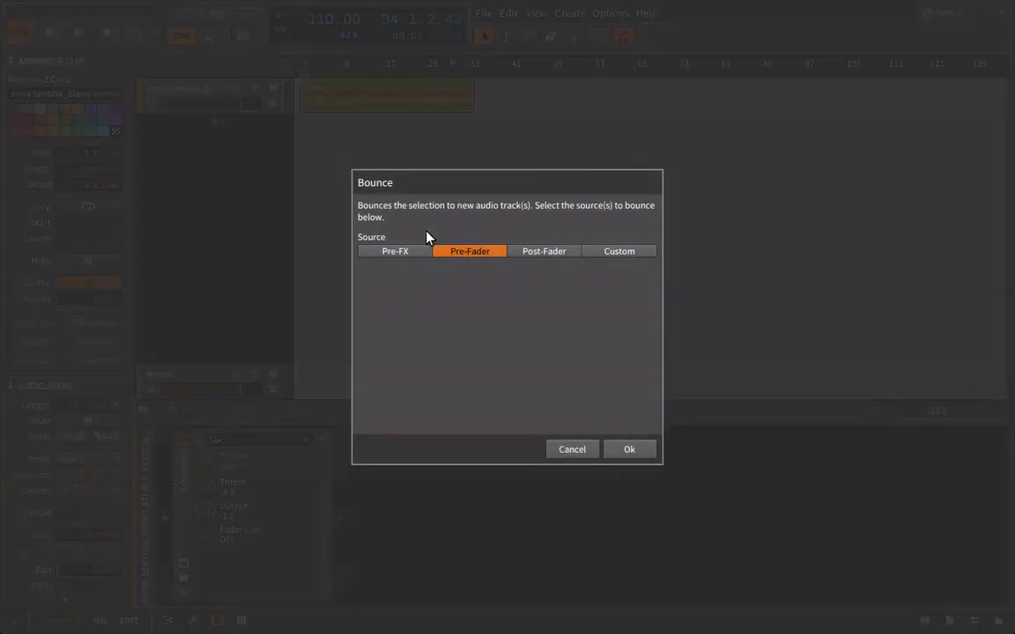
click(648, 456)
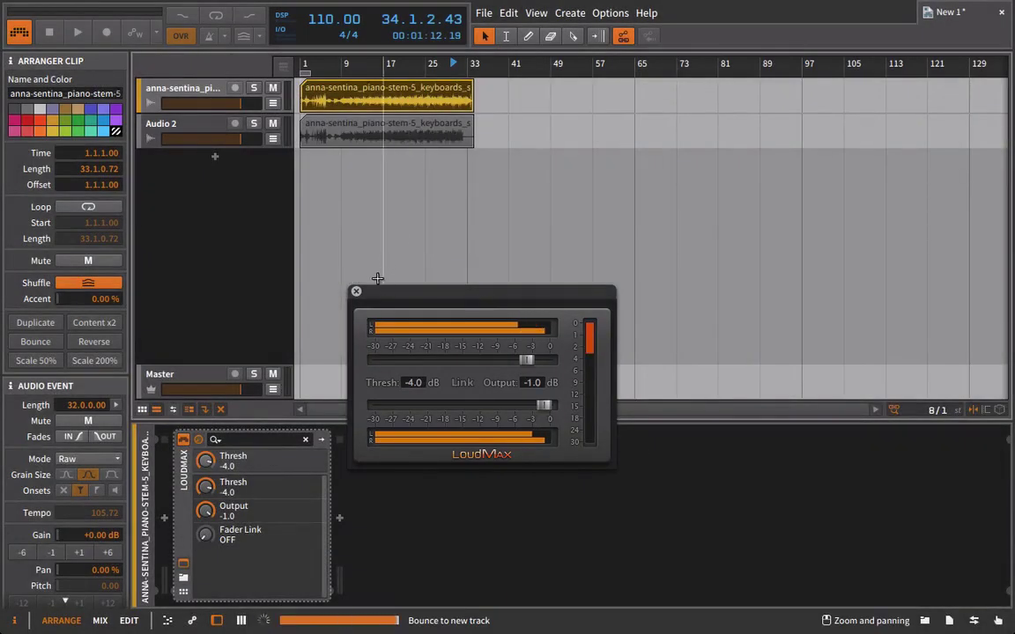
click(356, 292)
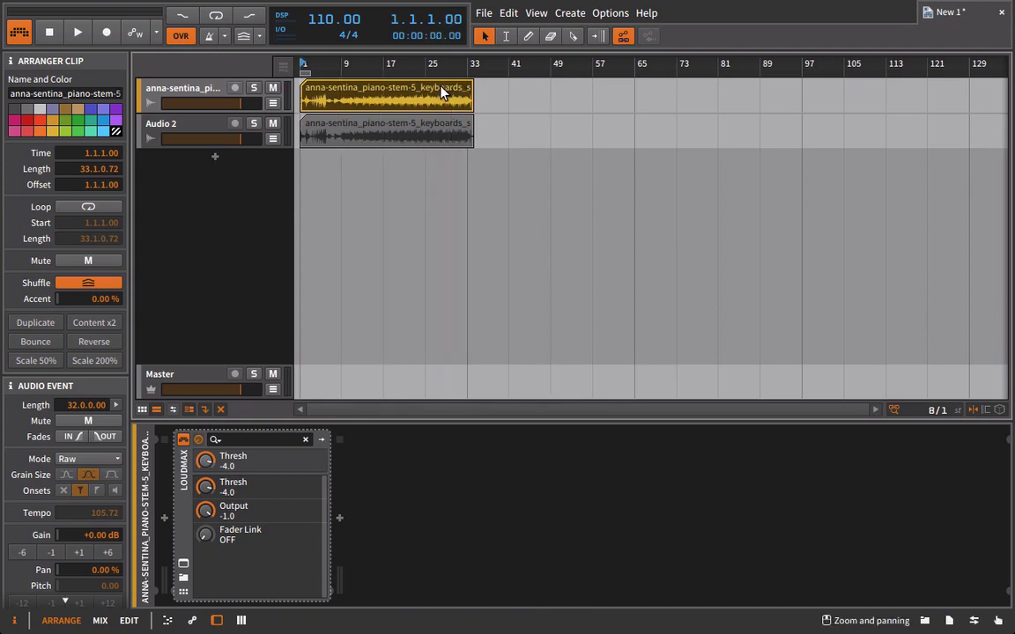
Compare the original and bounced Audio 2 clip waveforms in the detail editor
double_click(396, 88)
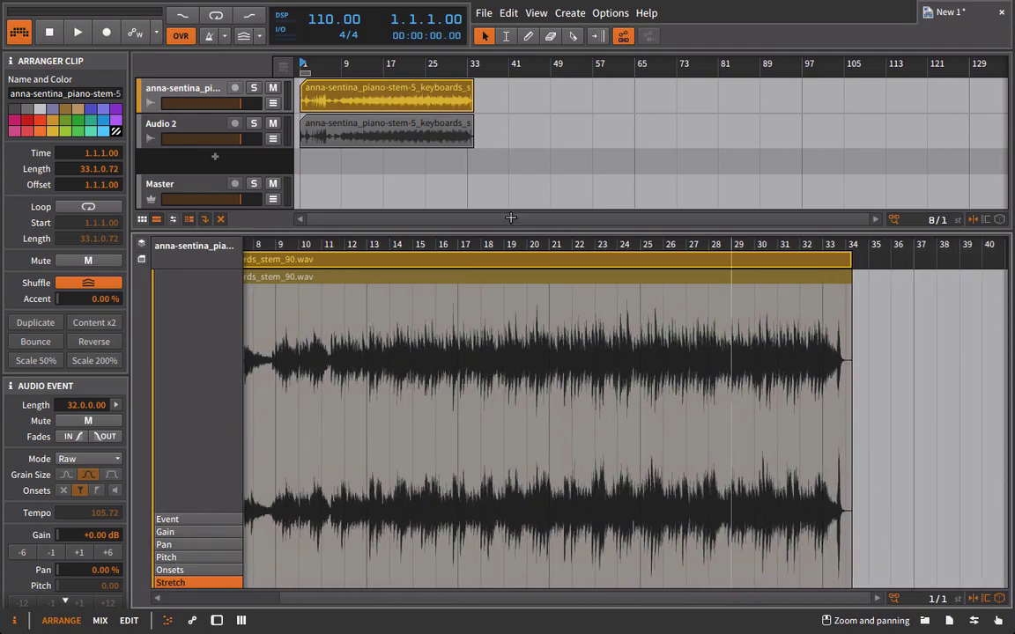
click(381, 132)
click(408, 104)
click(400, 133)
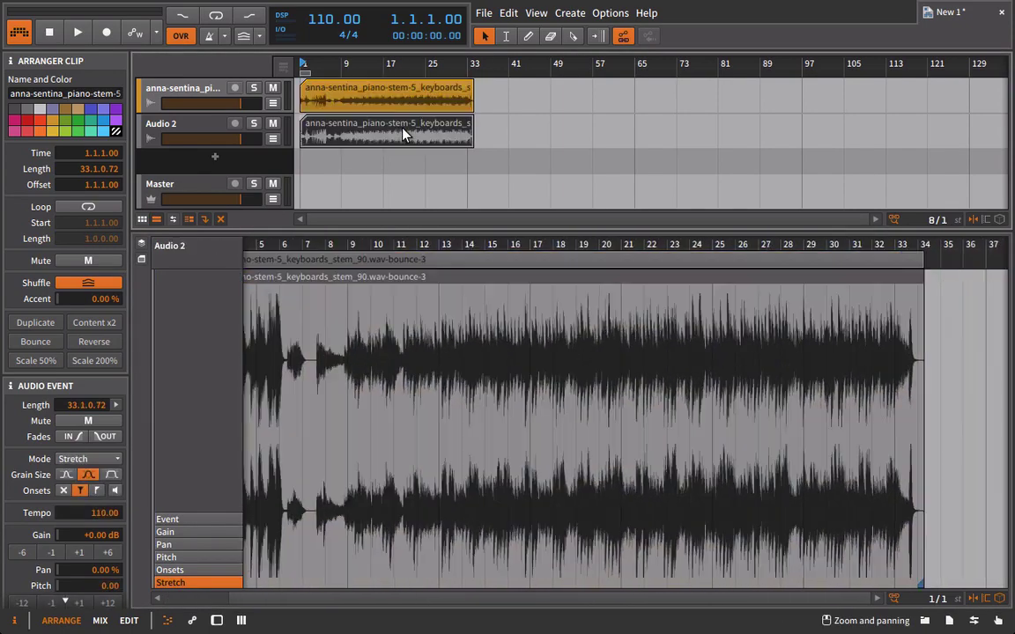
click(395, 91)
click(389, 126)
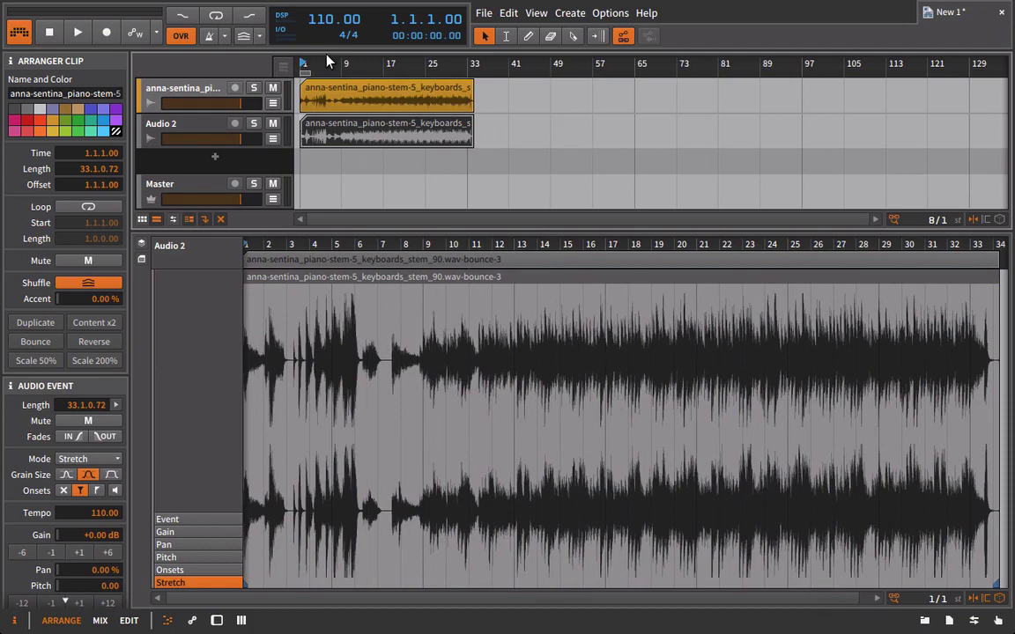
click(310, 88)
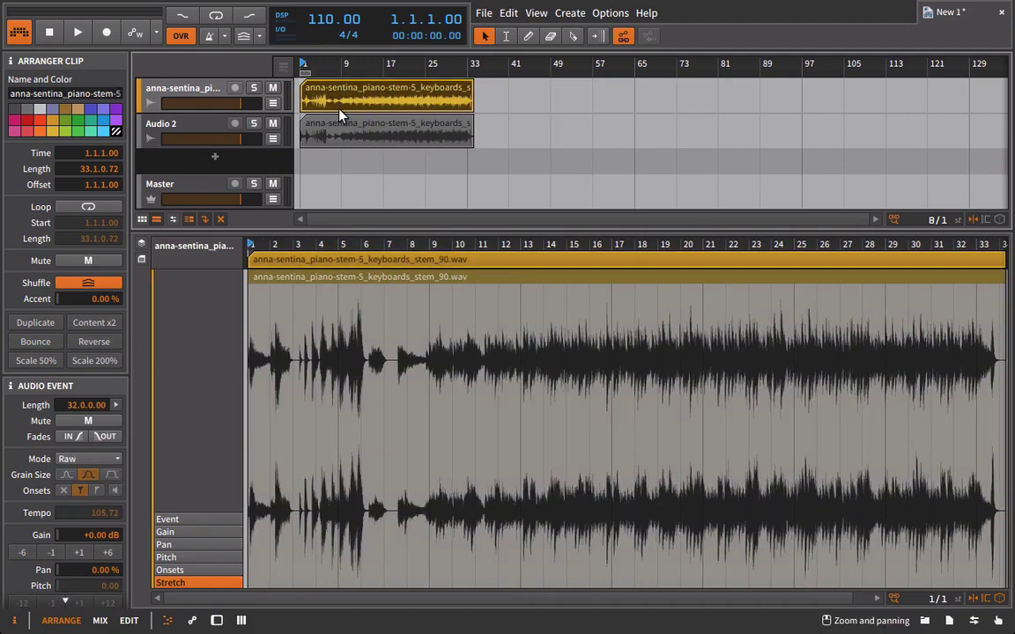
click(340, 130)
click(340, 104)
click(340, 138)
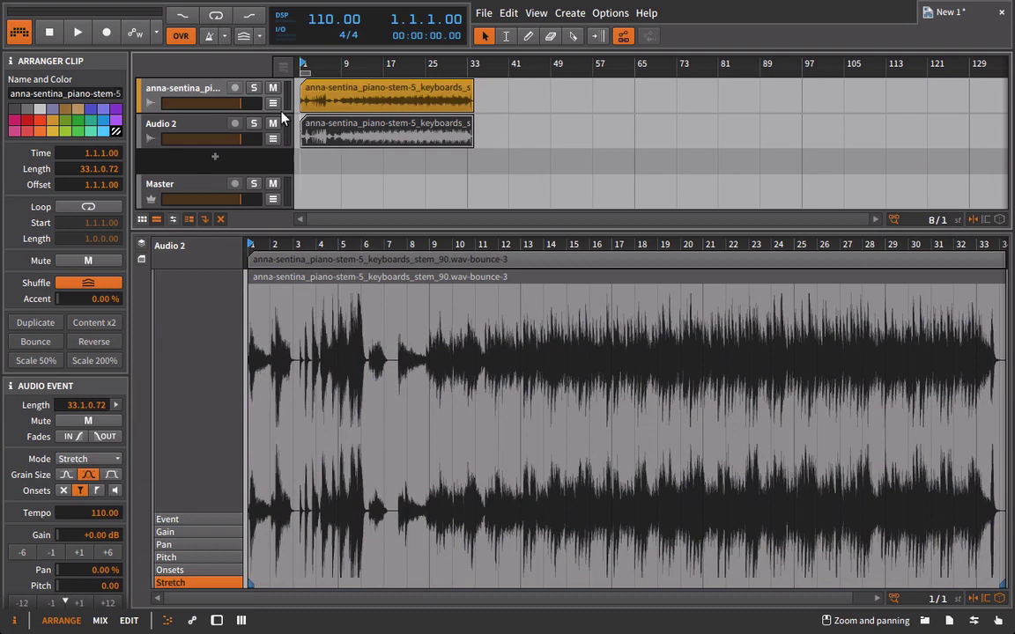
Solo the piano track, enable LoudMax, and lower the track volume to about -13.4 dB while playing
click(205, 94)
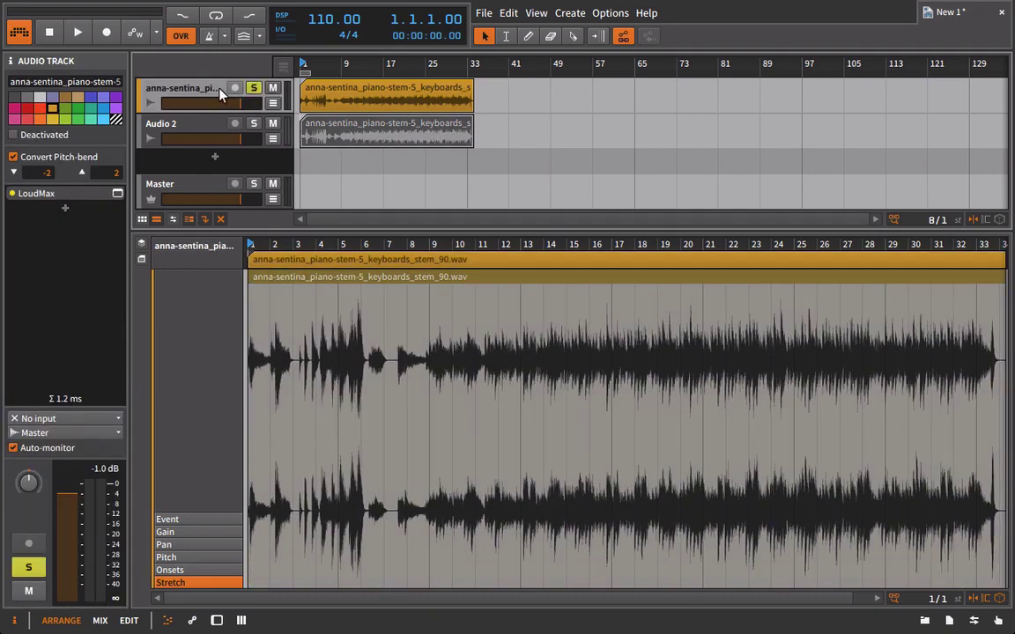
double_click(194, 88)
click(254, 88)
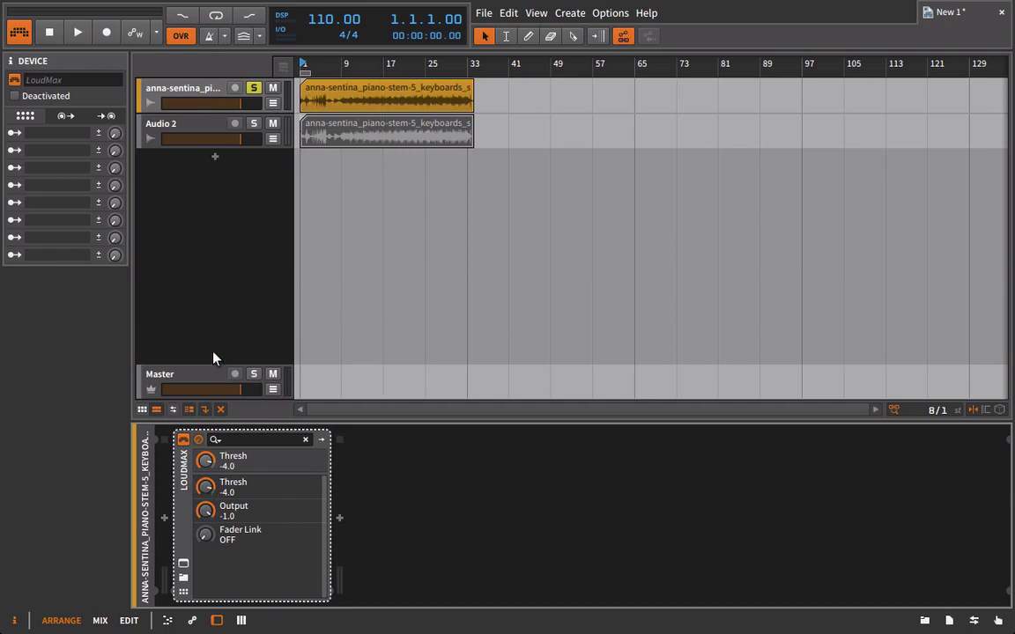
key(space)
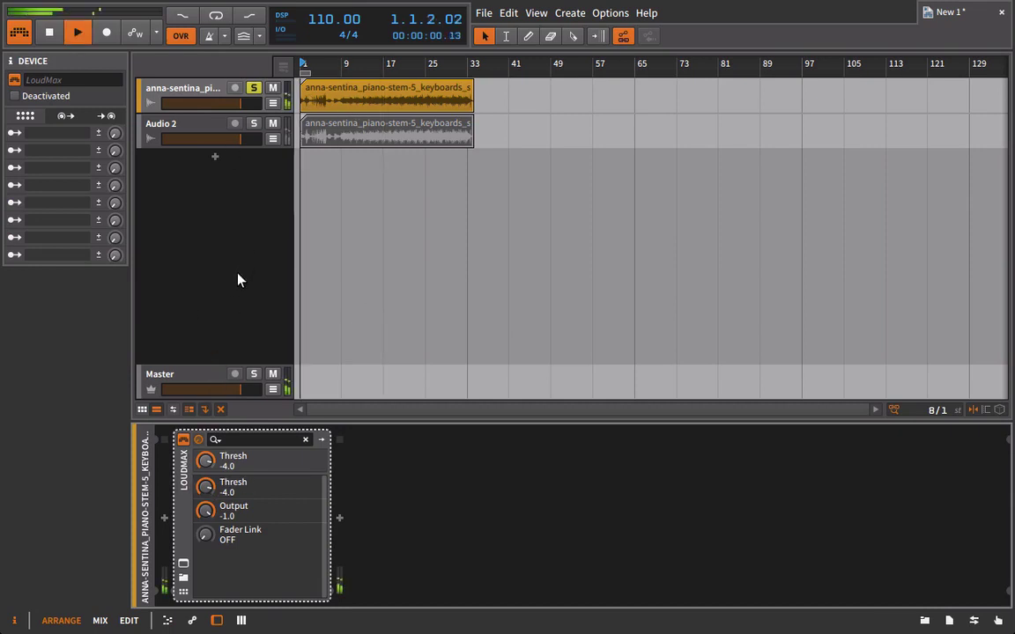
click(182, 440)
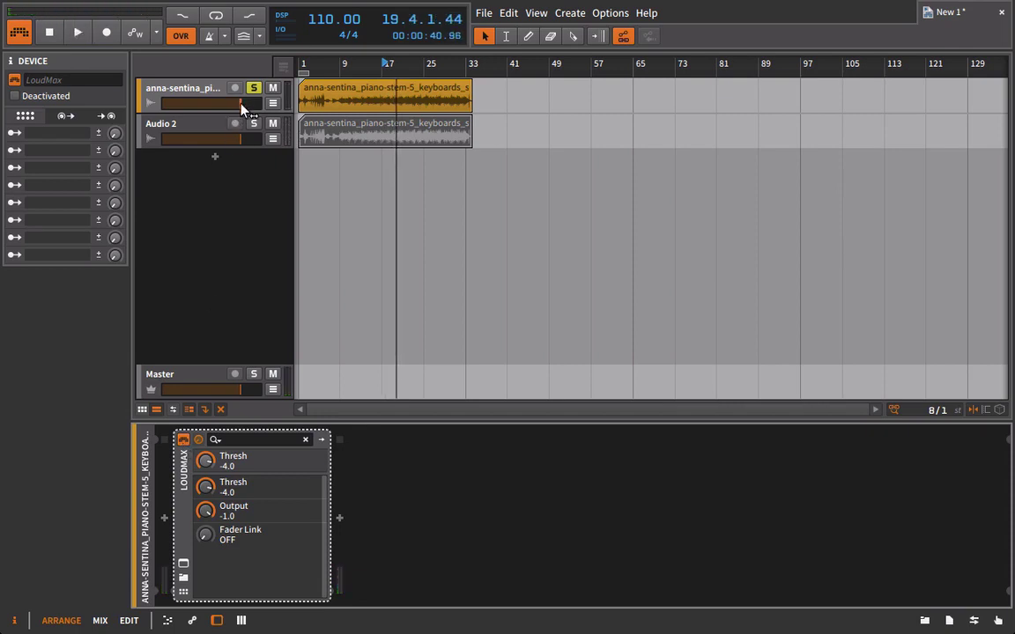
drag(217, 93, 190, 93)
click(184, 561)
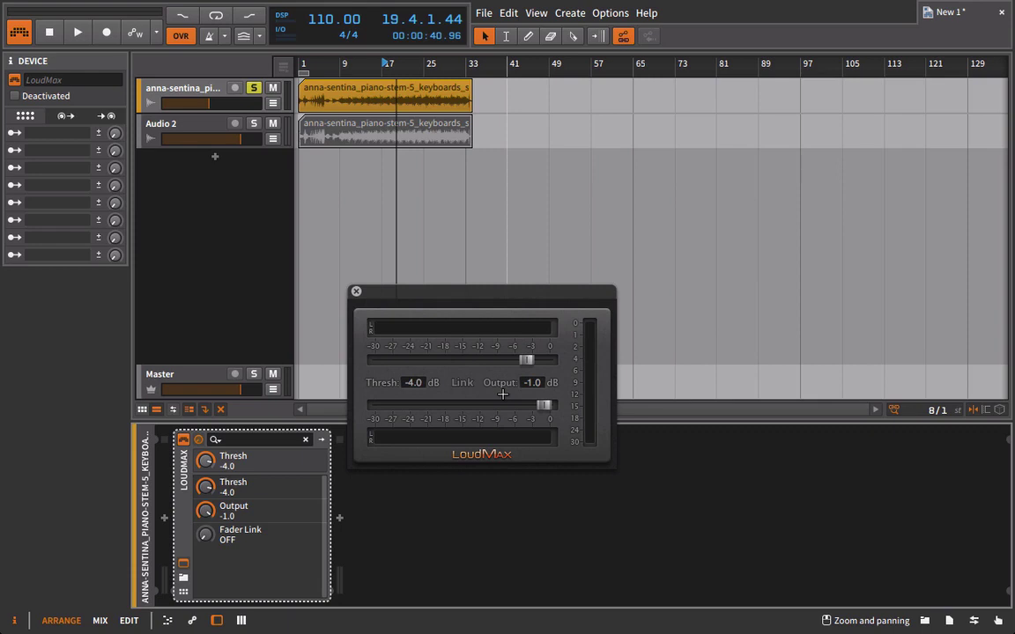
click(356, 291)
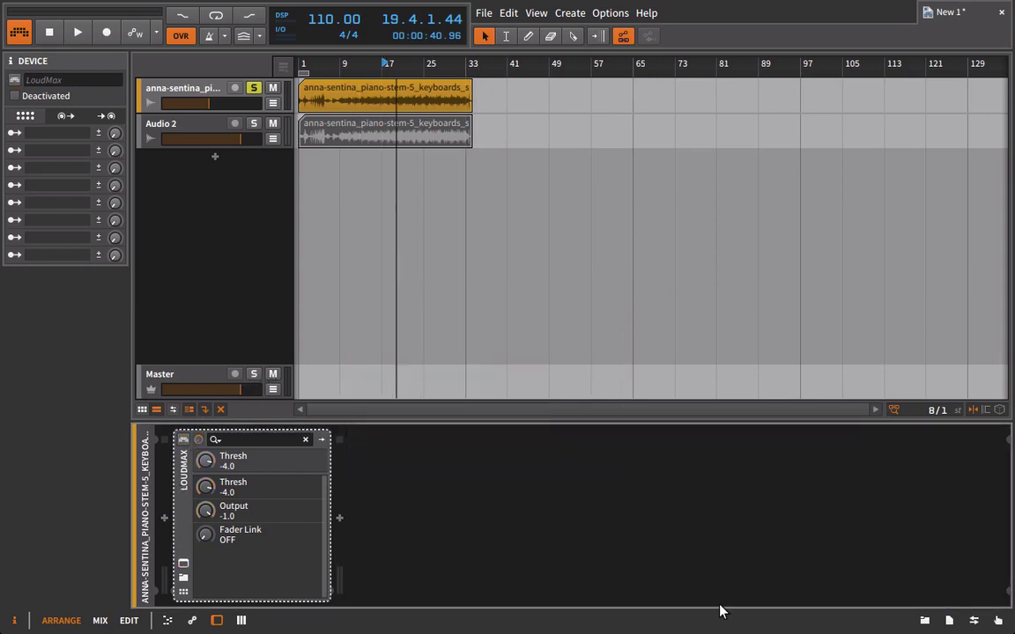
Add TDR Nova after LoudMax, switch off bands I–IV, and enable wideband threshold
click(925, 620)
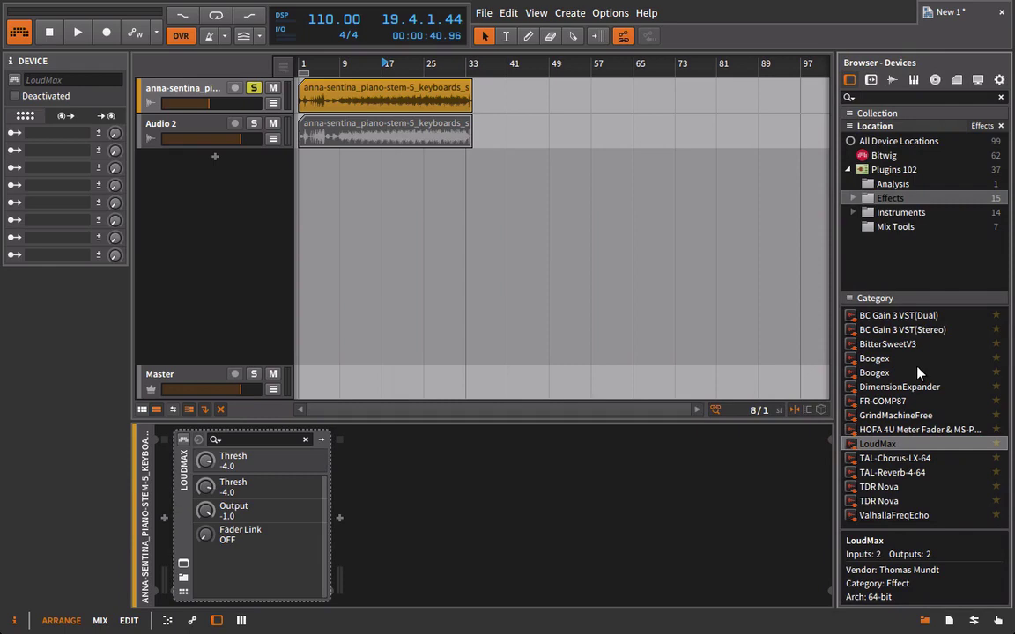
drag(878, 487, 608, 543)
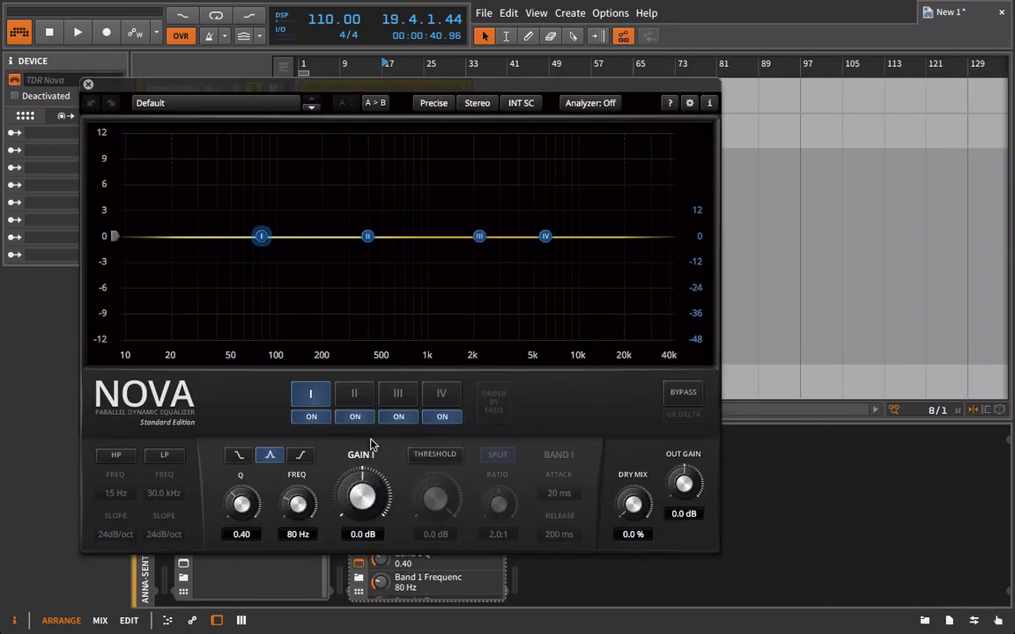
click(311, 417)
click(355, 417)
click(398, 417)
click(436, 417)
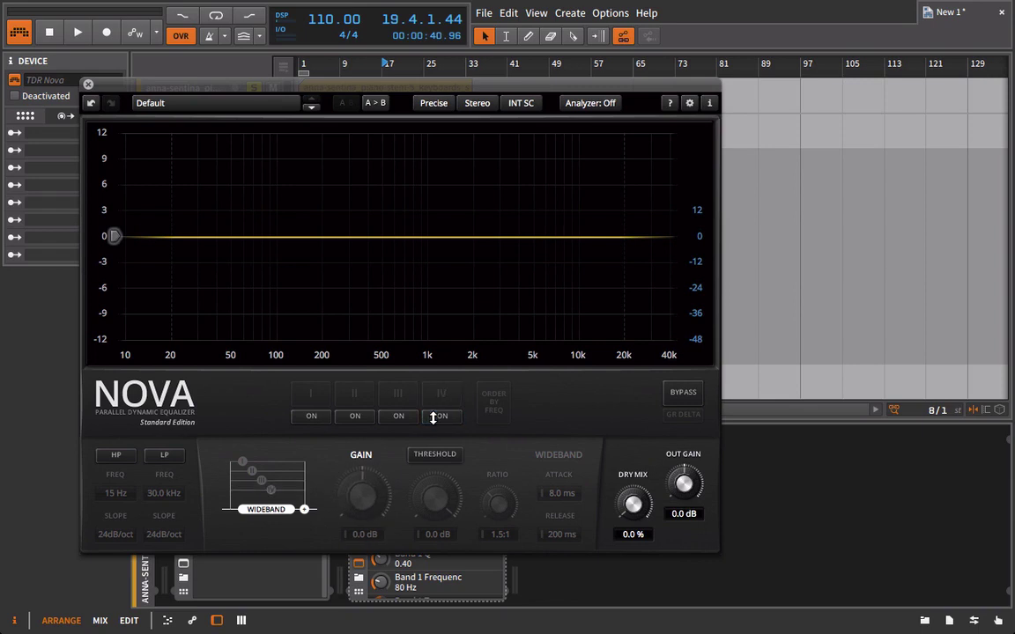
click(436, 454)
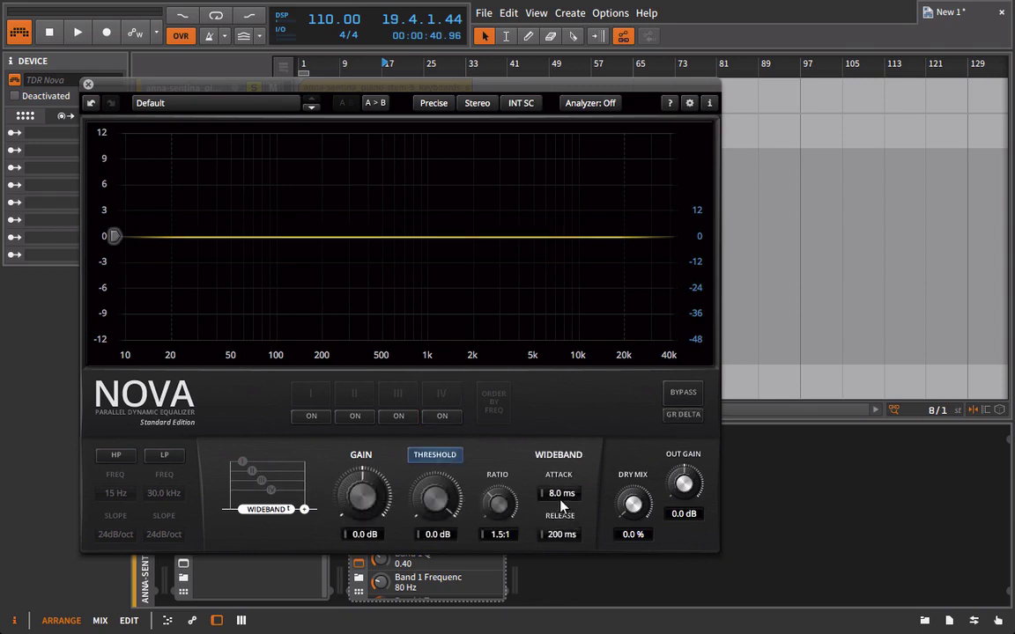
Shorten Nova's wideband attack to 0.10 ms and reduce its release time
drag(561, 504, 547, 560)
scroll(564, 496, down, 2)
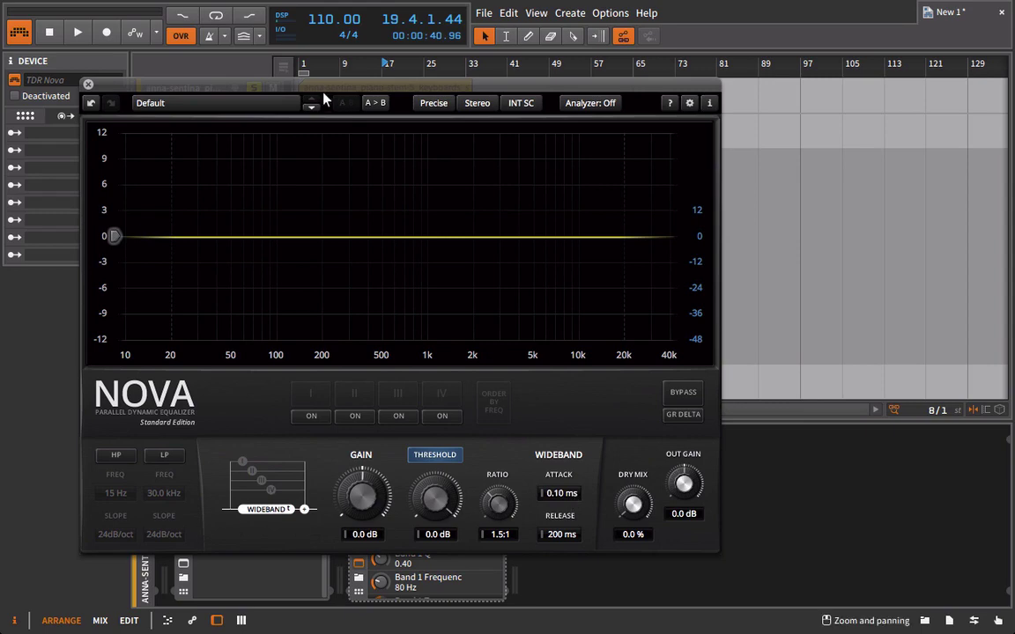
drag(273, 86, 489, 42)
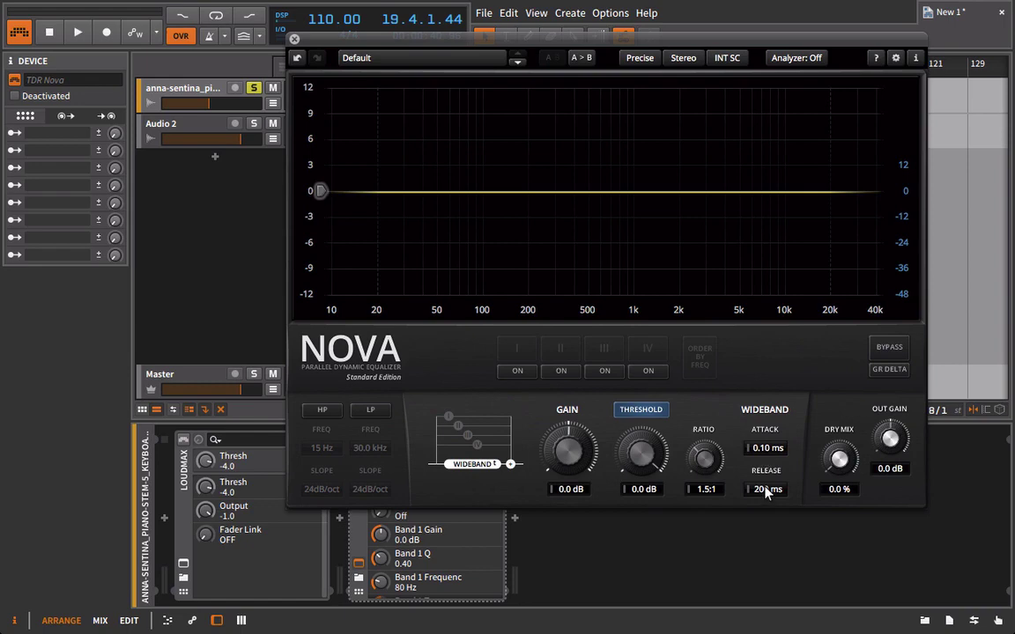
drag(768, 489, 480, 507)
Raise the piano track volume, keep Nova's Default preset, and try Ratio 10.0:1 then 2.6:1
drag(568, 40, 608, 192)
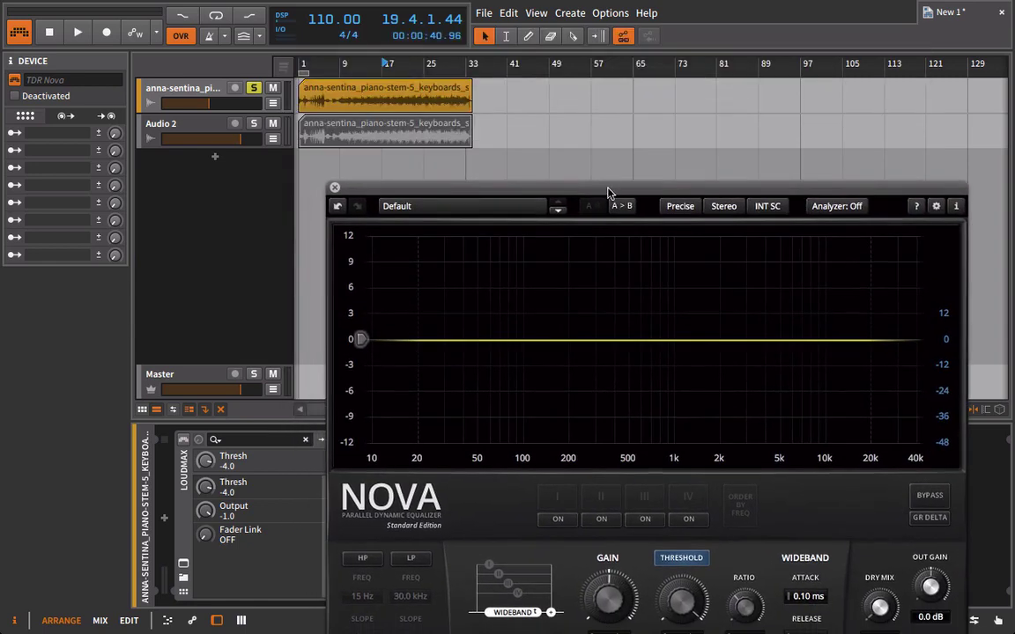
drag(210, 104, 243, 106)
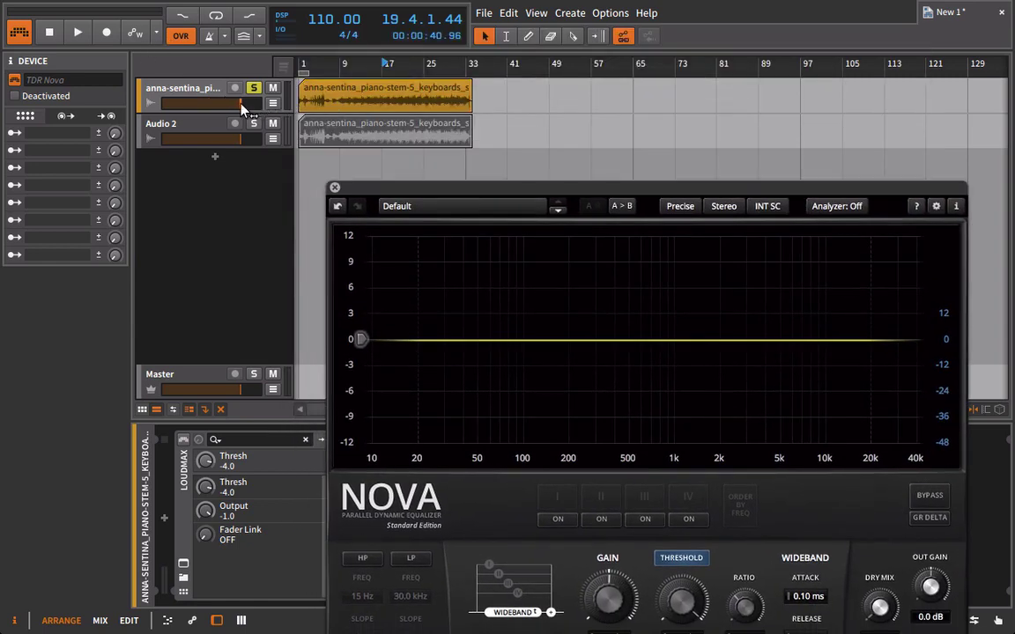
click(476, 205)
click(548, 196)
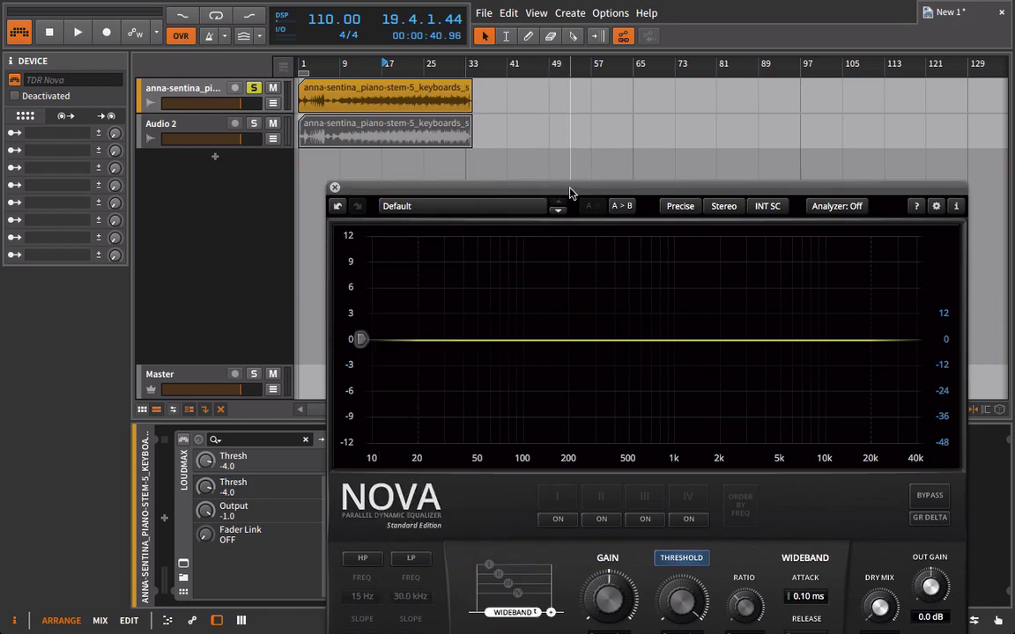
drag(548, 195, 560, 48)
drag(762, 480, 764, 71)
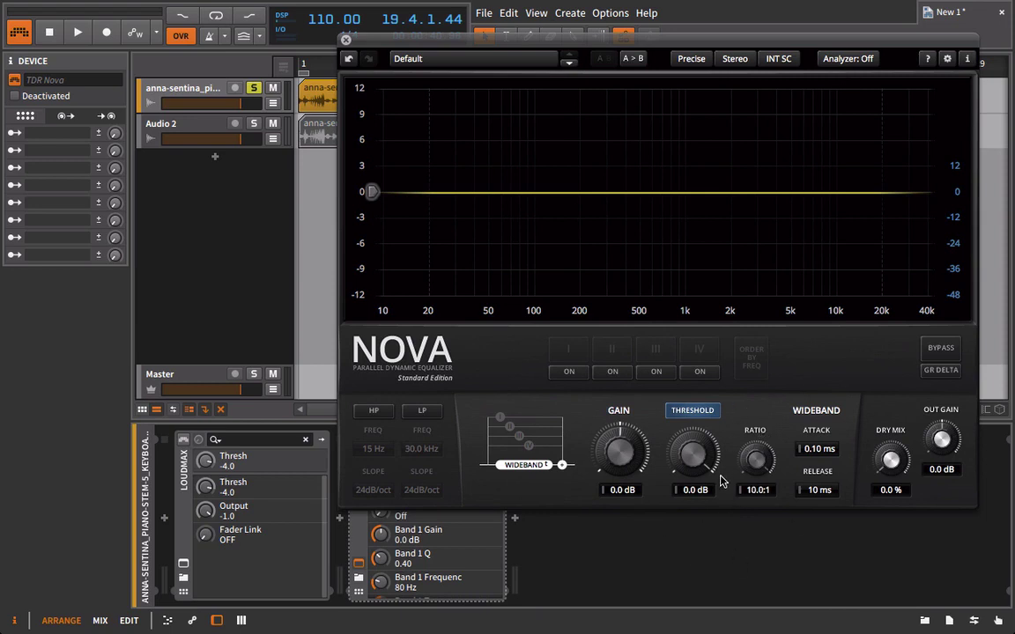
drag(756, 459, 756, 582)
Lower Nova's wideband threshold from -5.4 dB down to about -8.9 dB during playback
key(space)
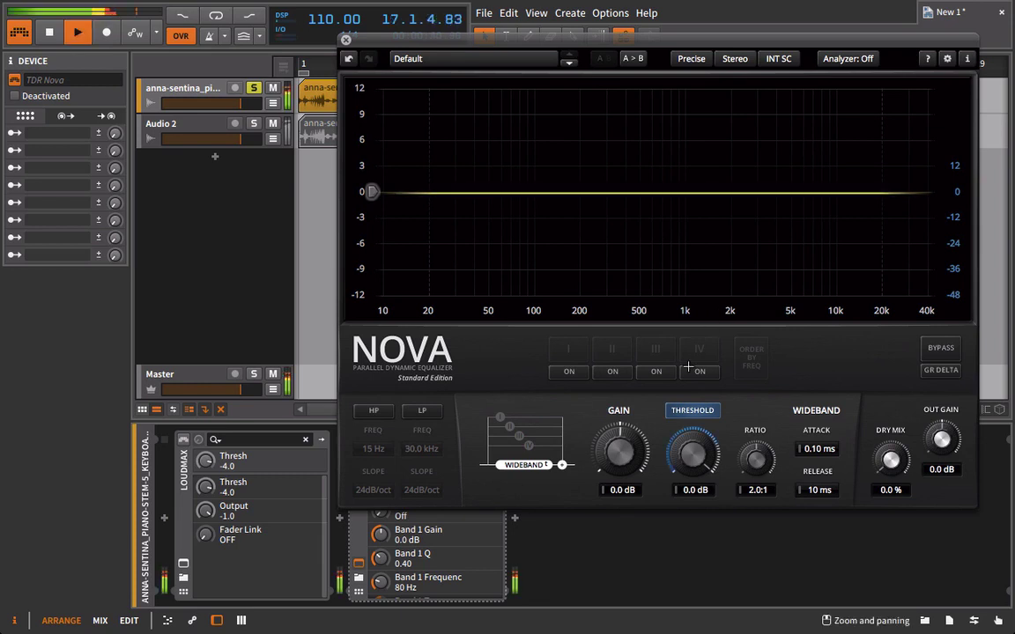
drag(693, 453, 699, 505)
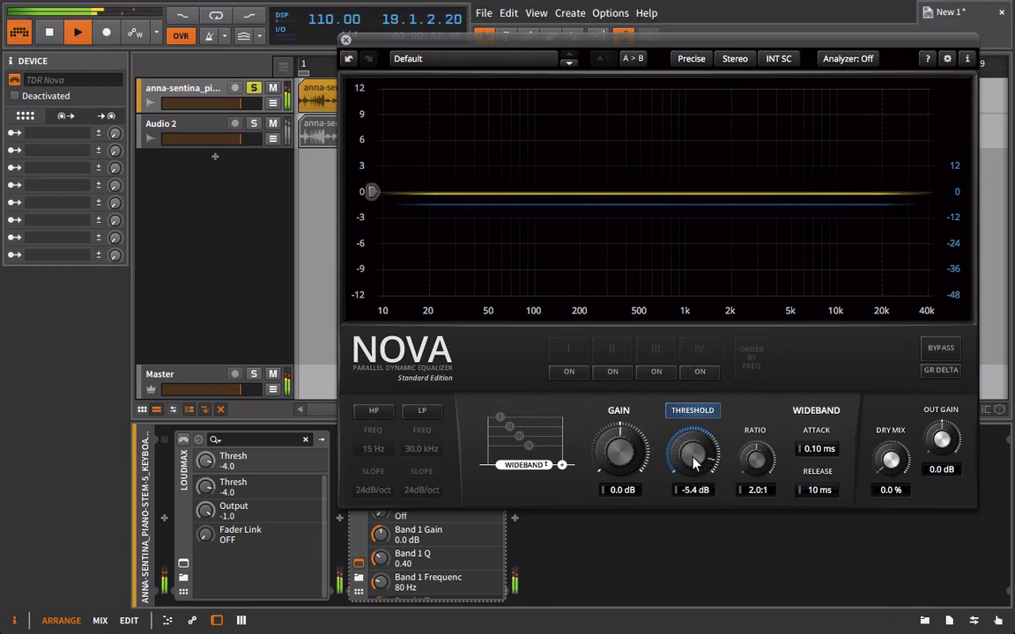
drag(693, 459, 689, 479)
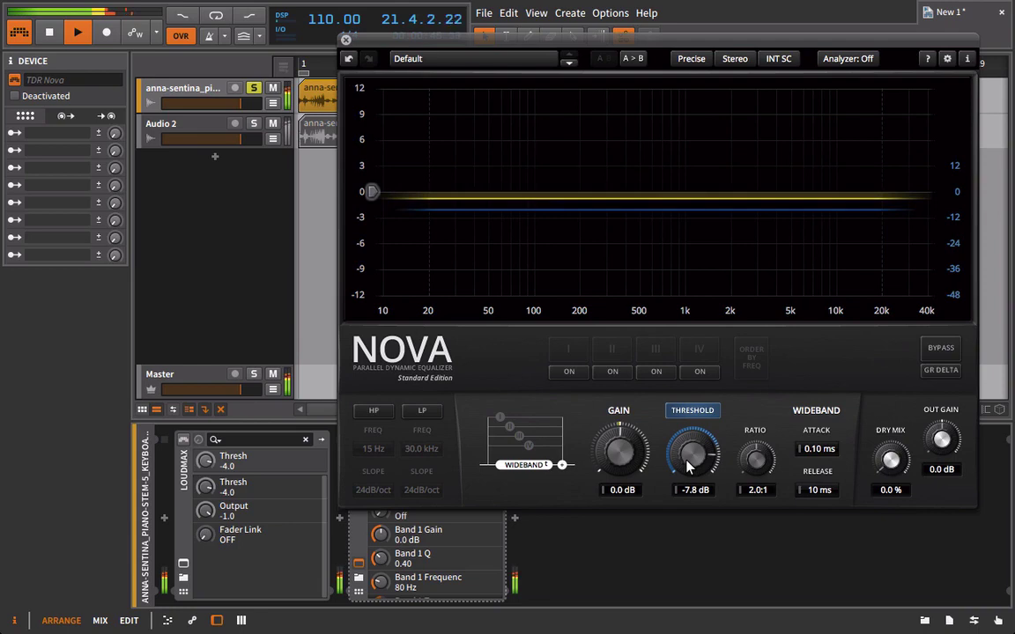
drag(688, 476, 685, 509)
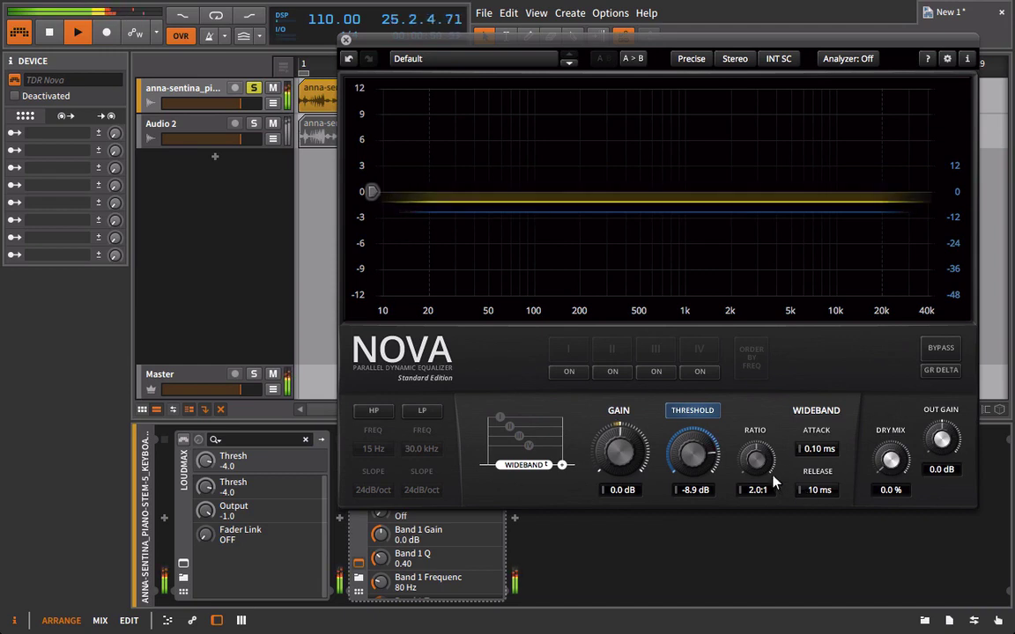
scroll(754, 453, up, 2)
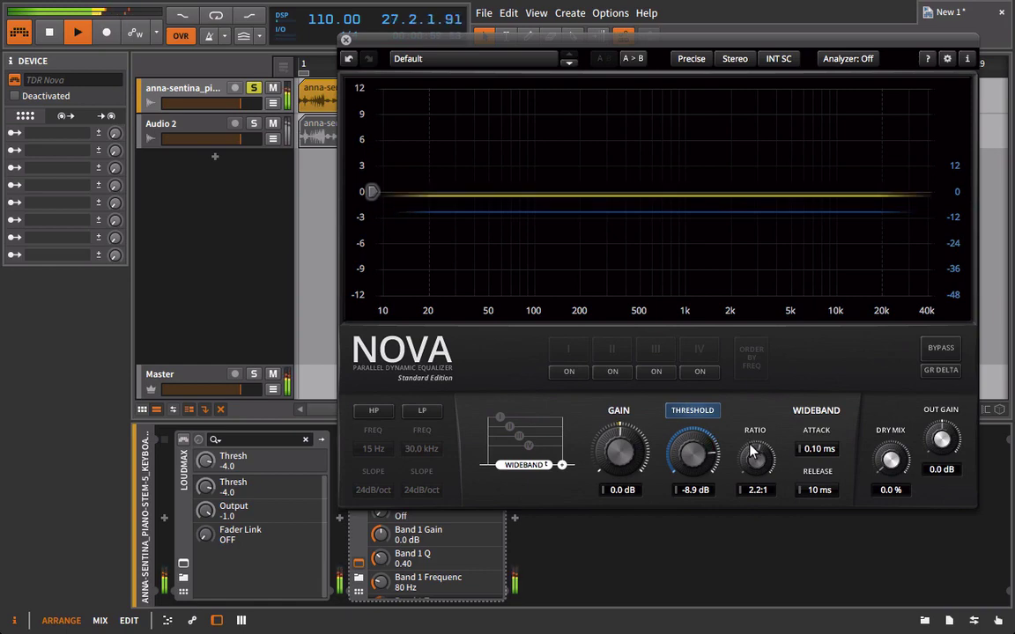
scroll(750, 452, down, 1)
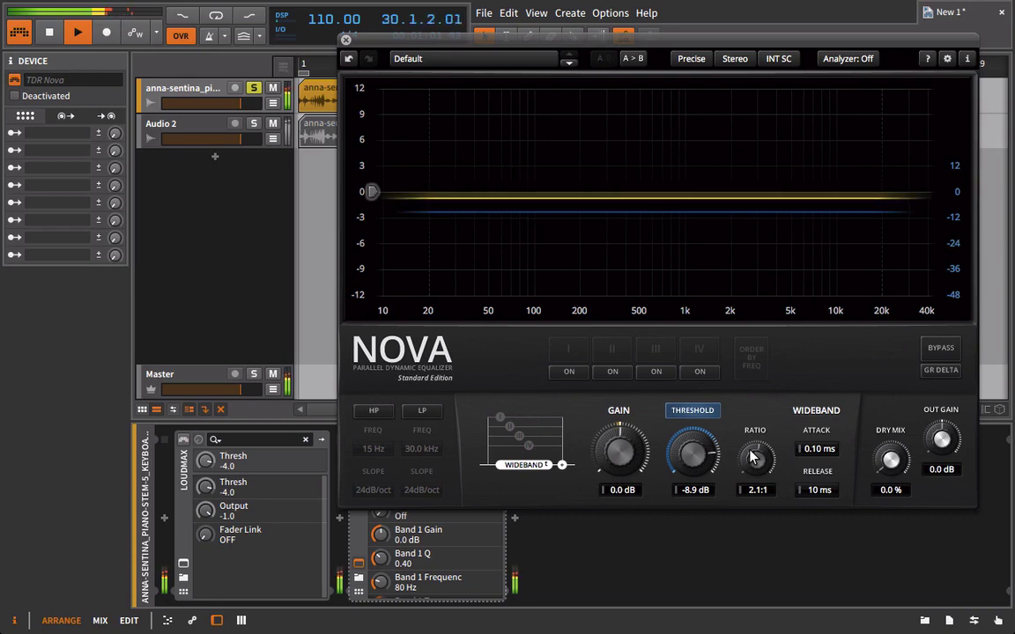
scroll(693, 454, down, 5)
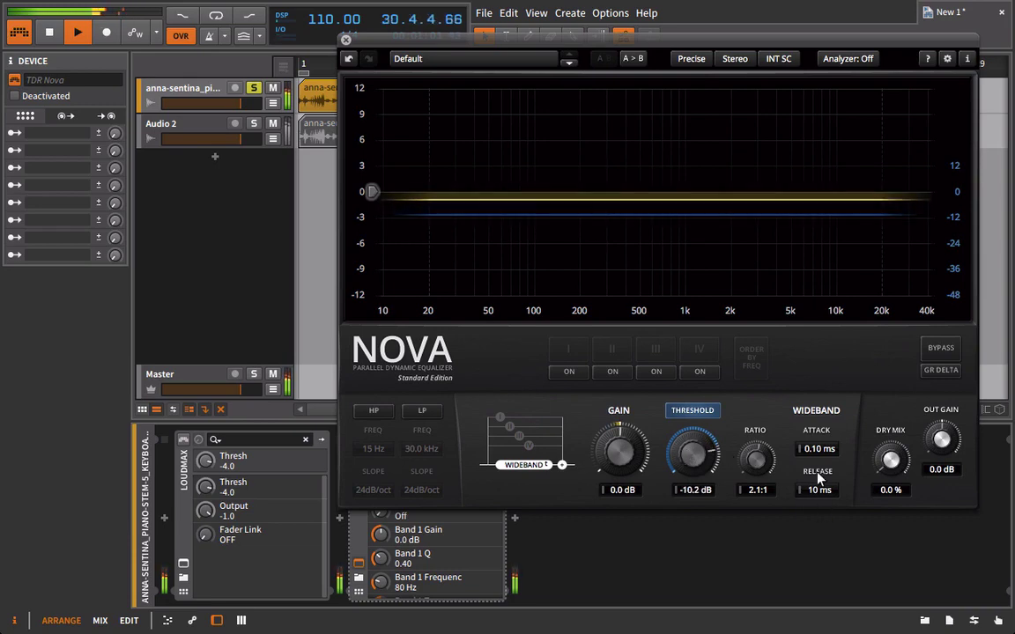
scroll(755, 458, down, 1)
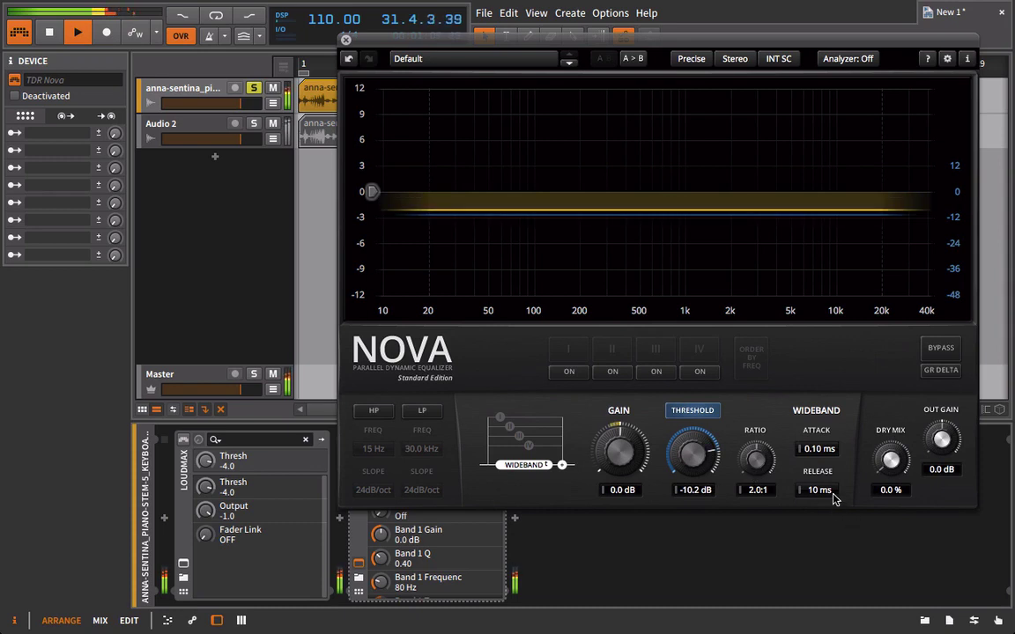
Stop, then restart playback to hear Nova's wideband compression again
key(space)
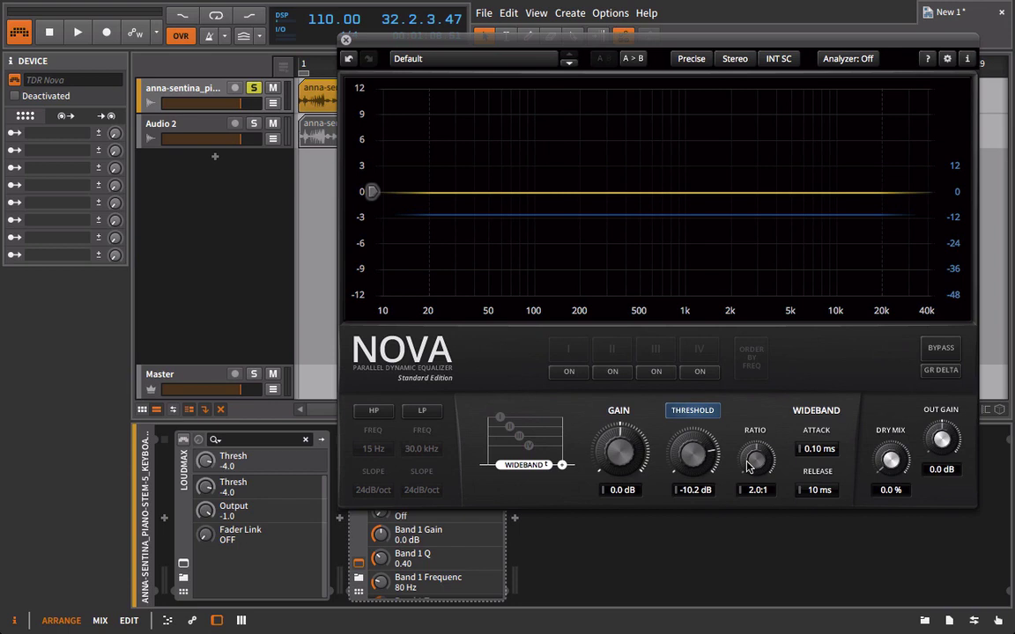
key(space)
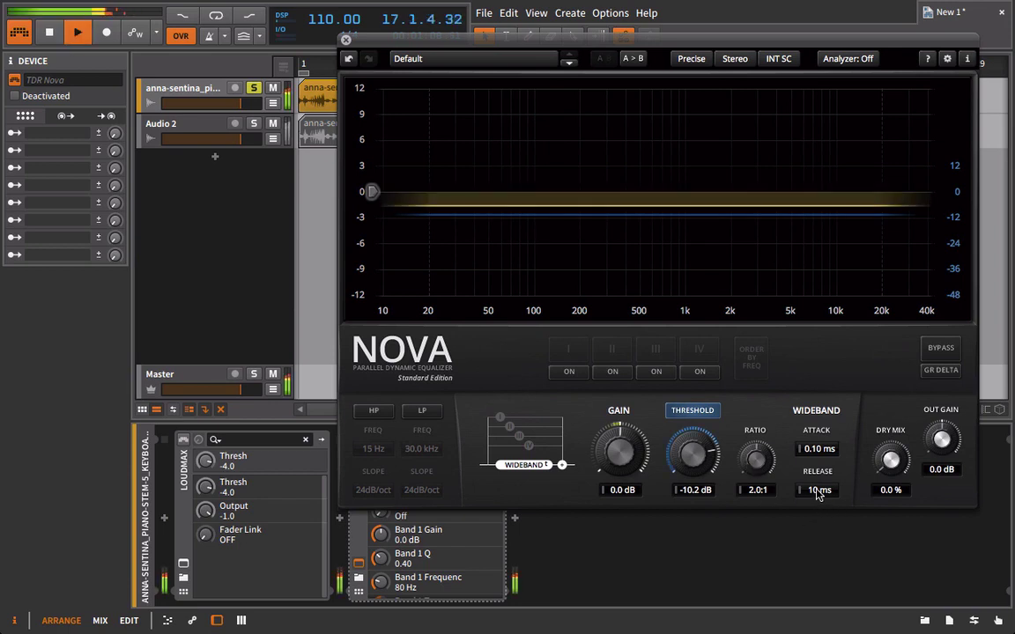
scroll(818, 492, up, 8)
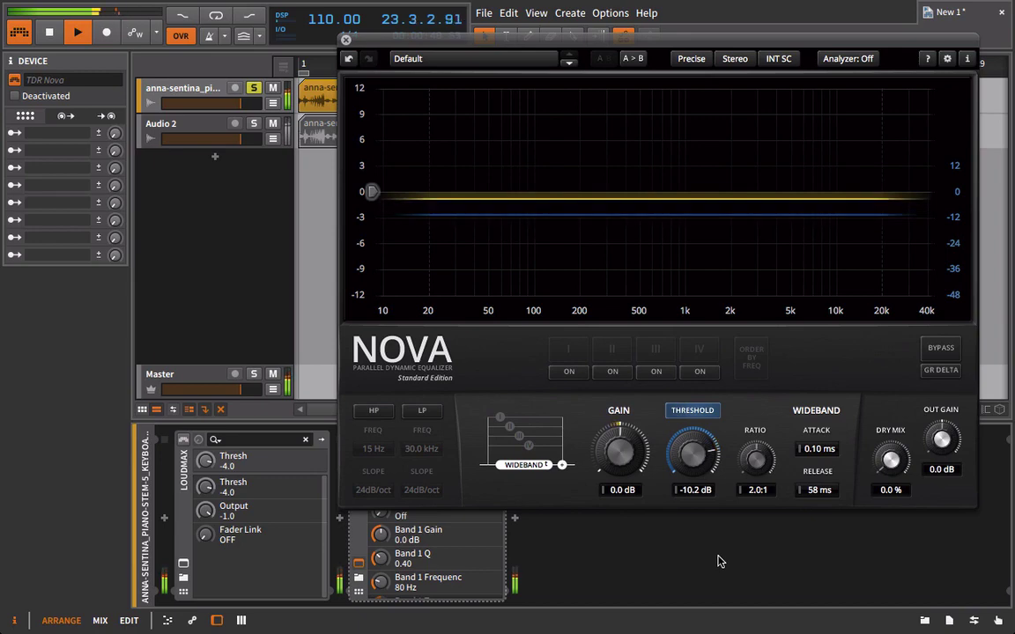
Audition the Nova-processed piano from bar 5 to about bar 8, then return the Nova window
drag(448, 40, 552, 41)
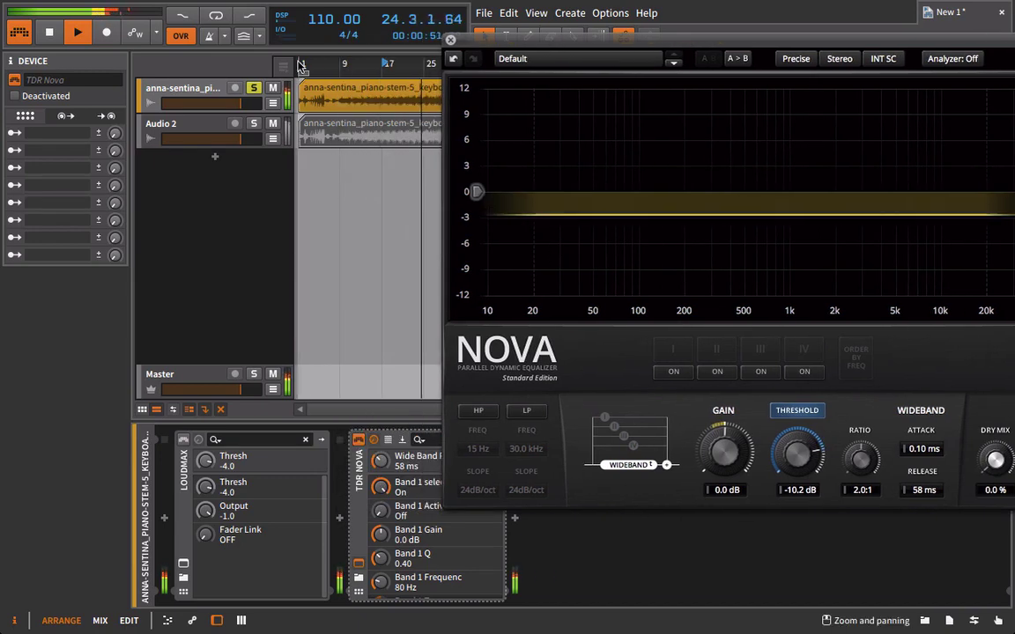
click(324, 64)
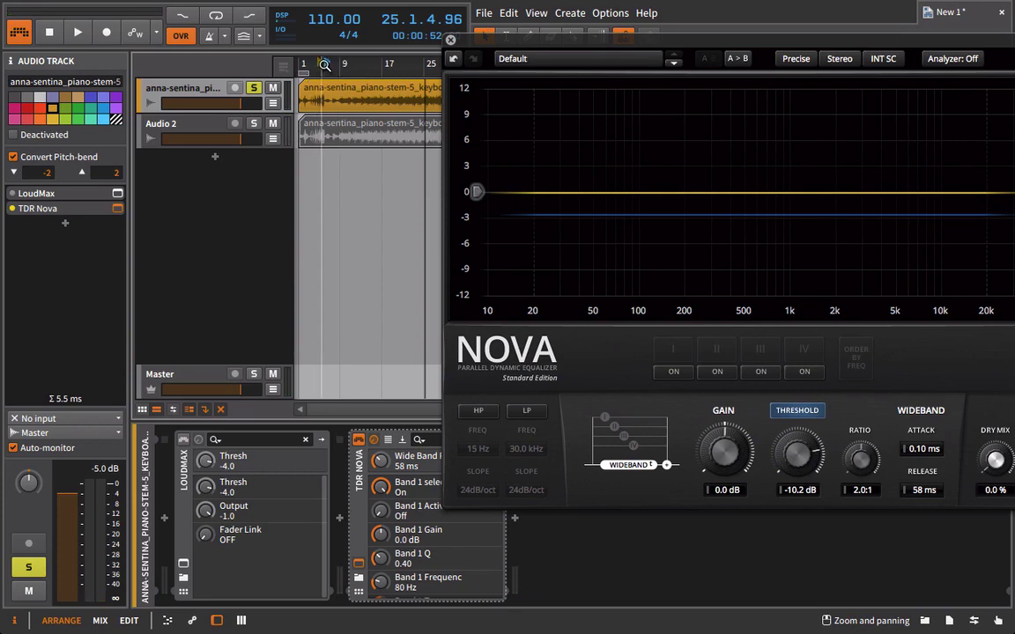
click(324, 64)
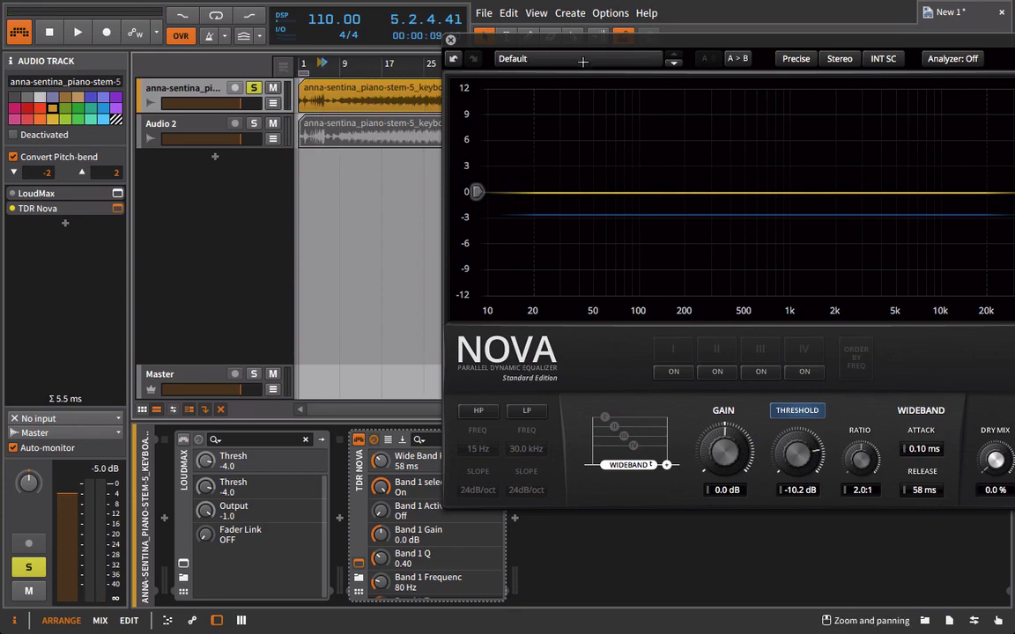
key(space)
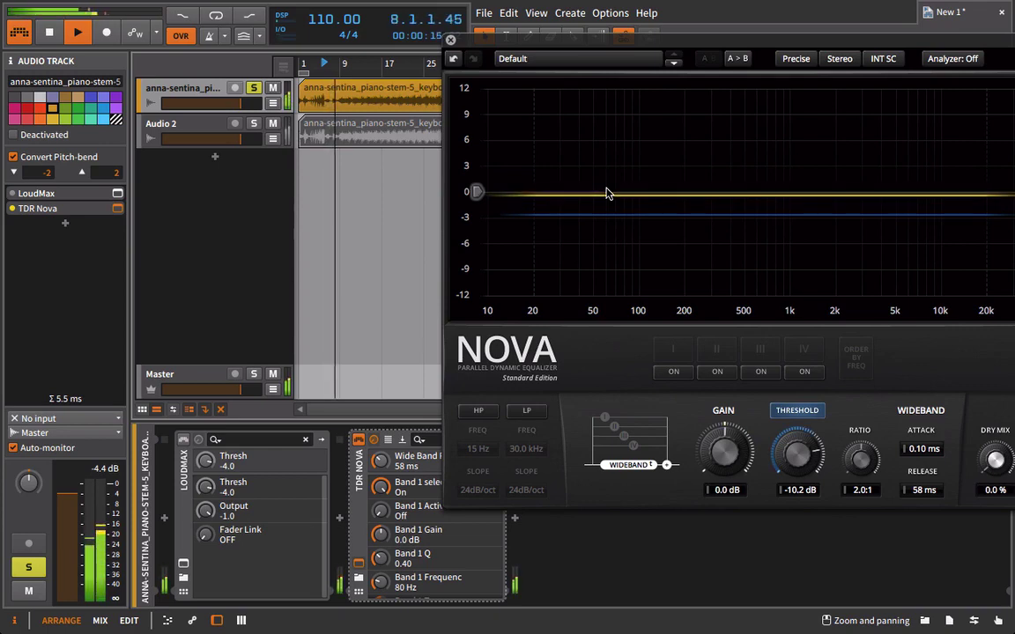
key(space)
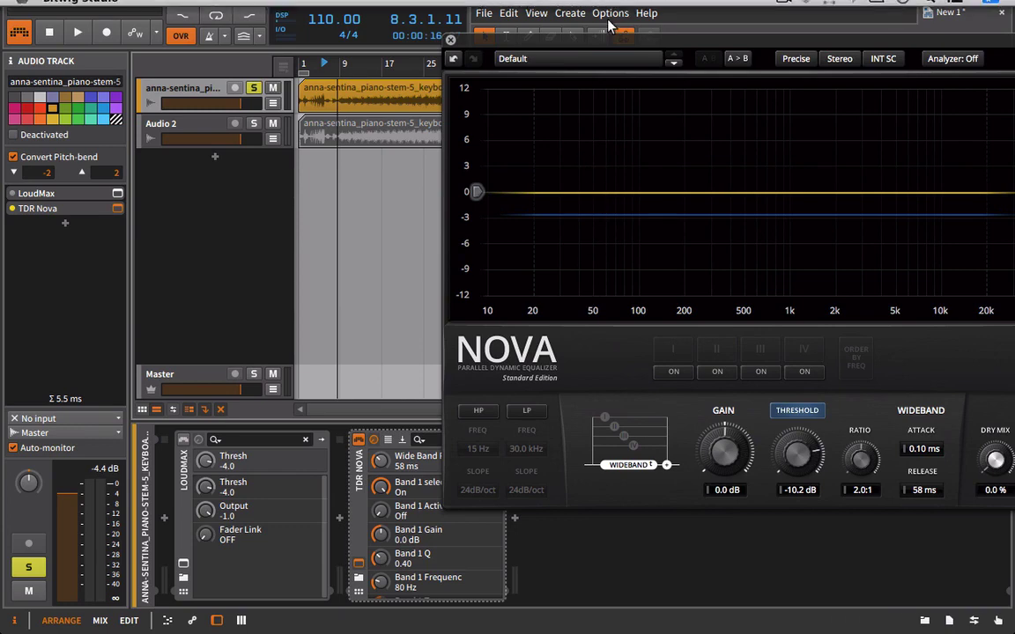
drag(574, 41, 379, 187)
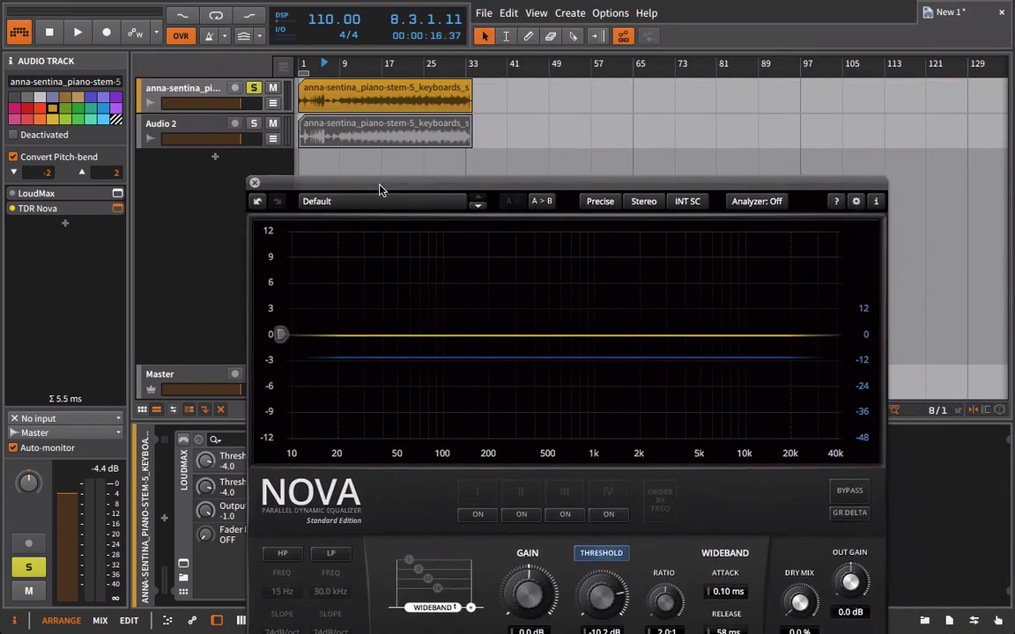
Bounce the Nova-processed piano clip pre-fader to a new Audio 3 track and close Nova
click(317, 83)
right_click(393, 97)
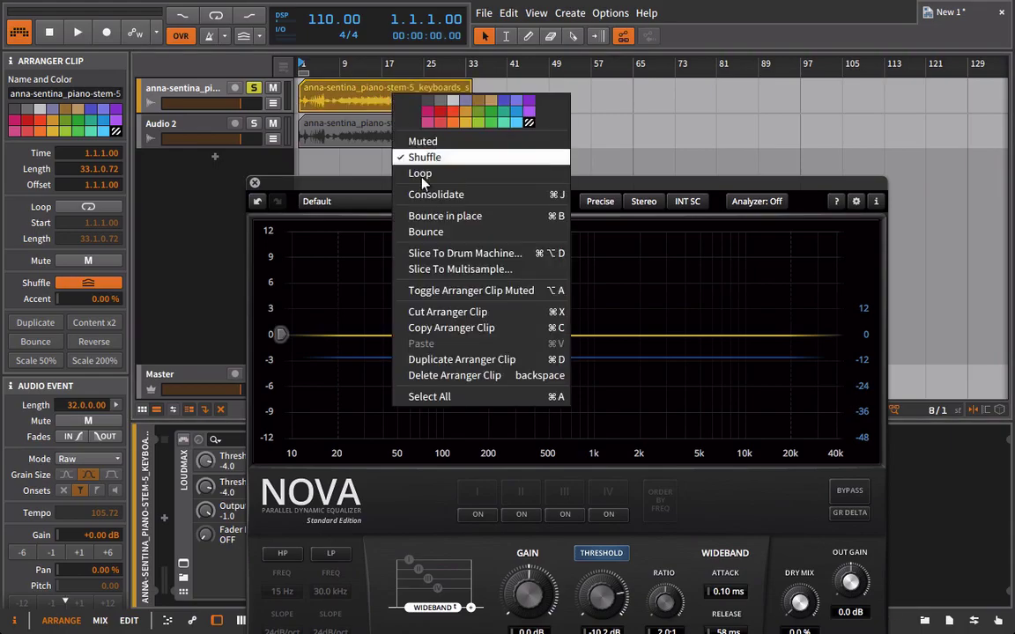
click(425, 232)
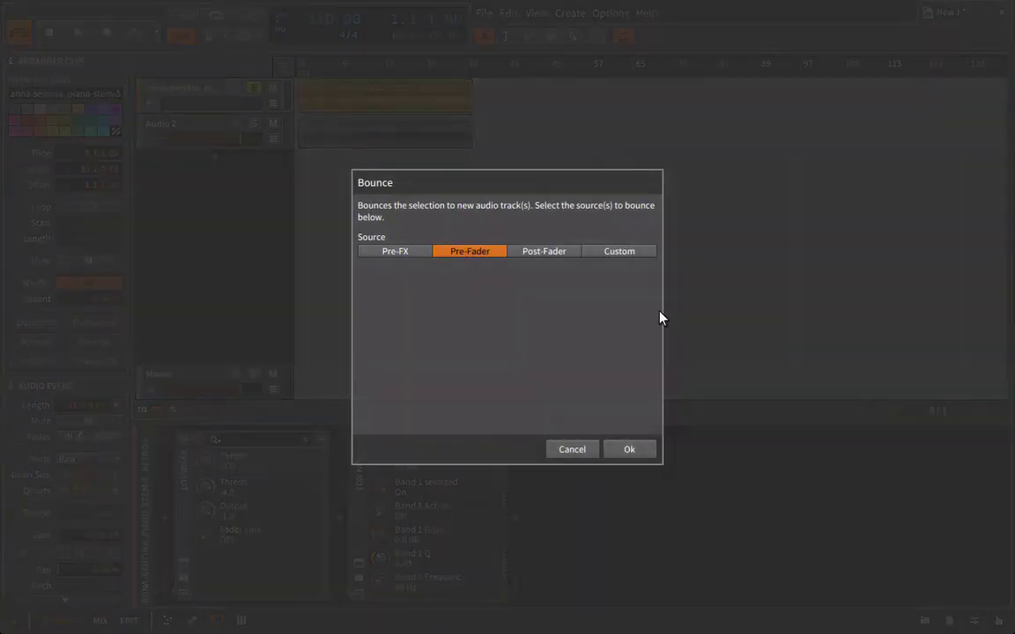
click(628, 449)
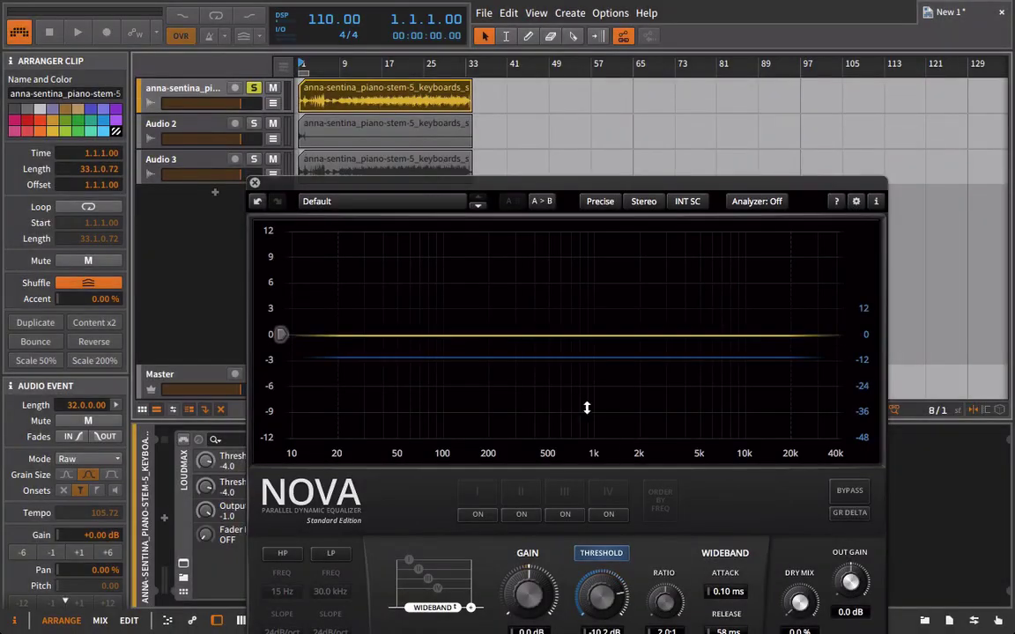
click(255, 182)
Raise the Audio 2 clip gain to +2.00 dB in the detail editor
key(e)
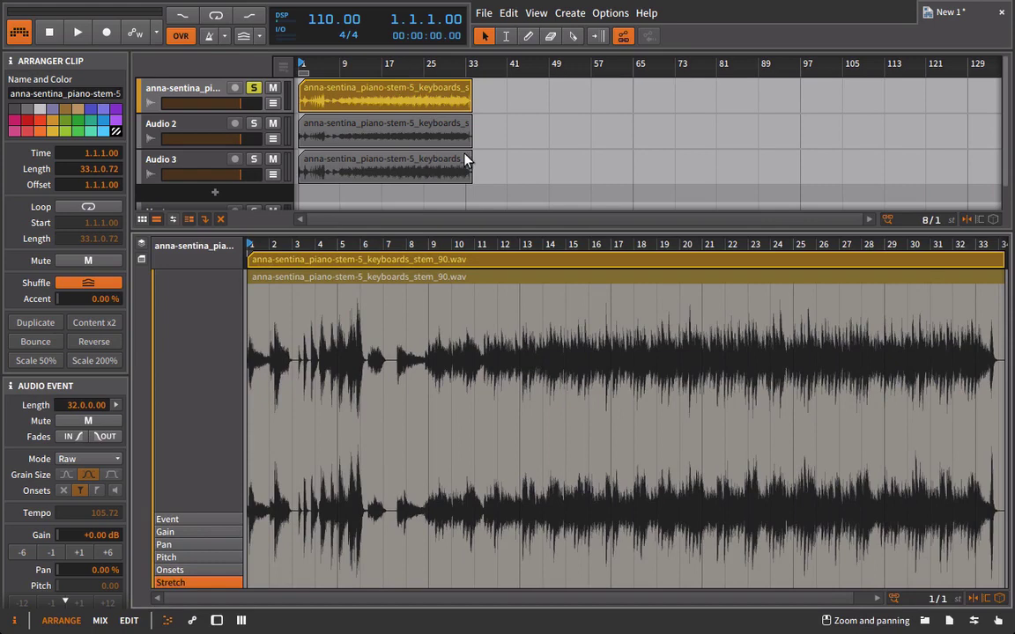
click(399, 129)
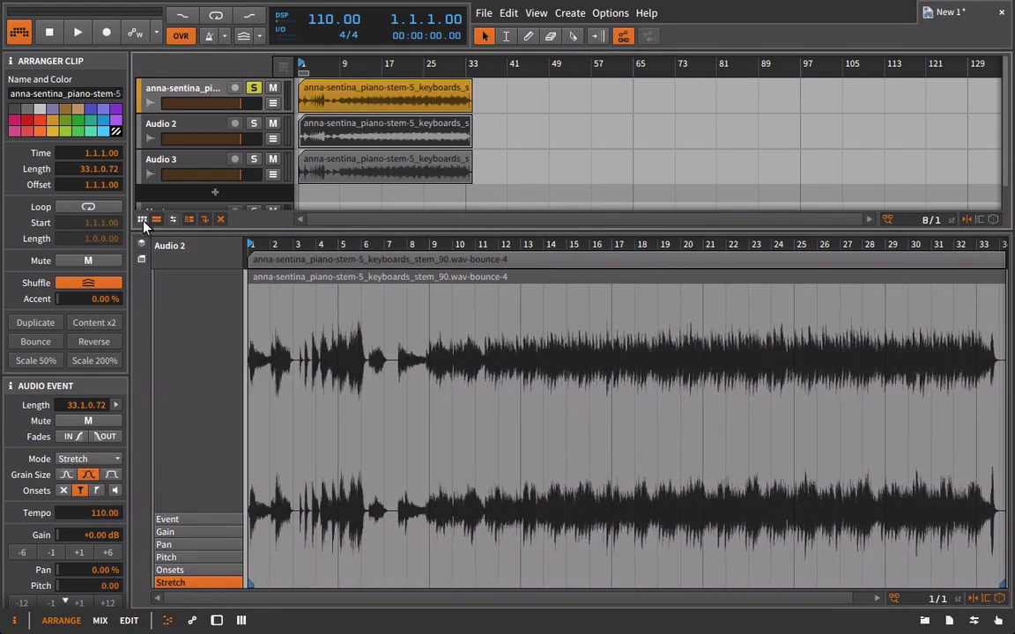
scroll(69, 509, down, 2)
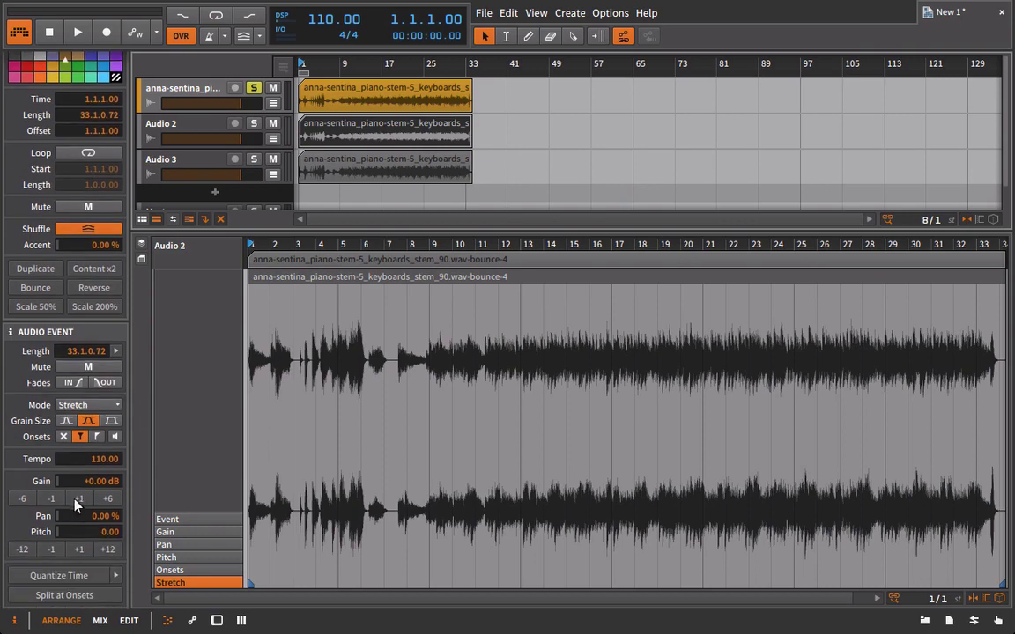
click(77, 499)
click(78, 498)
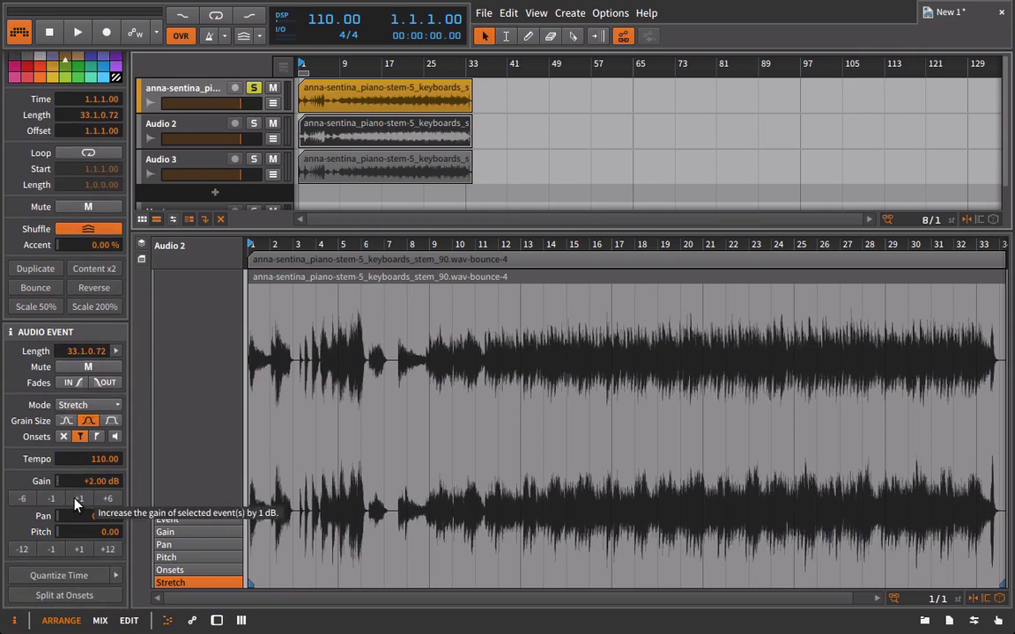
Compare the original and Audio 2 clips, then show the piano track's device chain
click(401, 97)
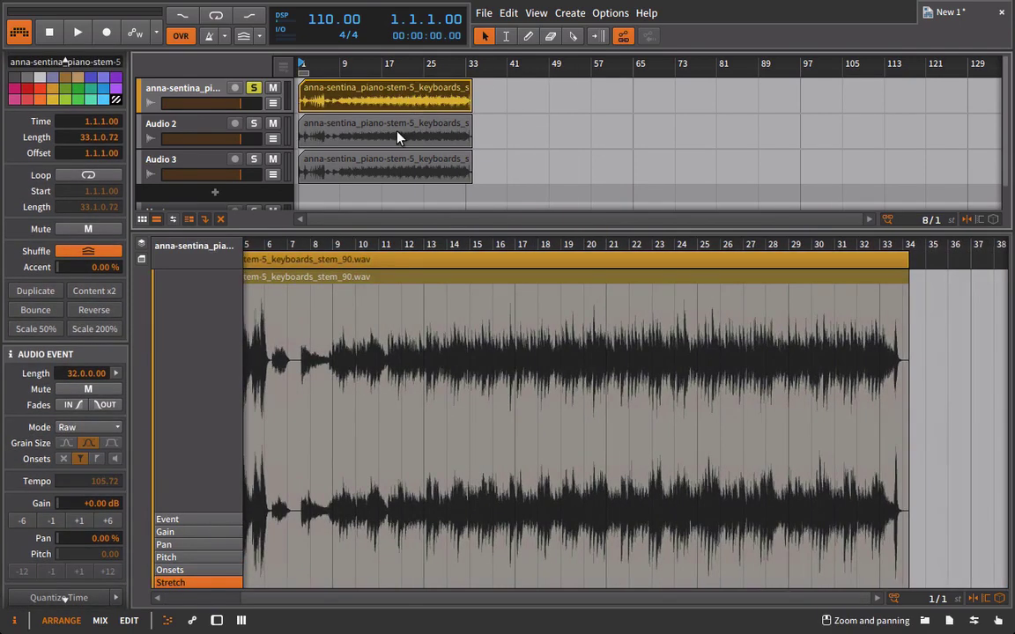
click(397, 134)
click(377, 104)
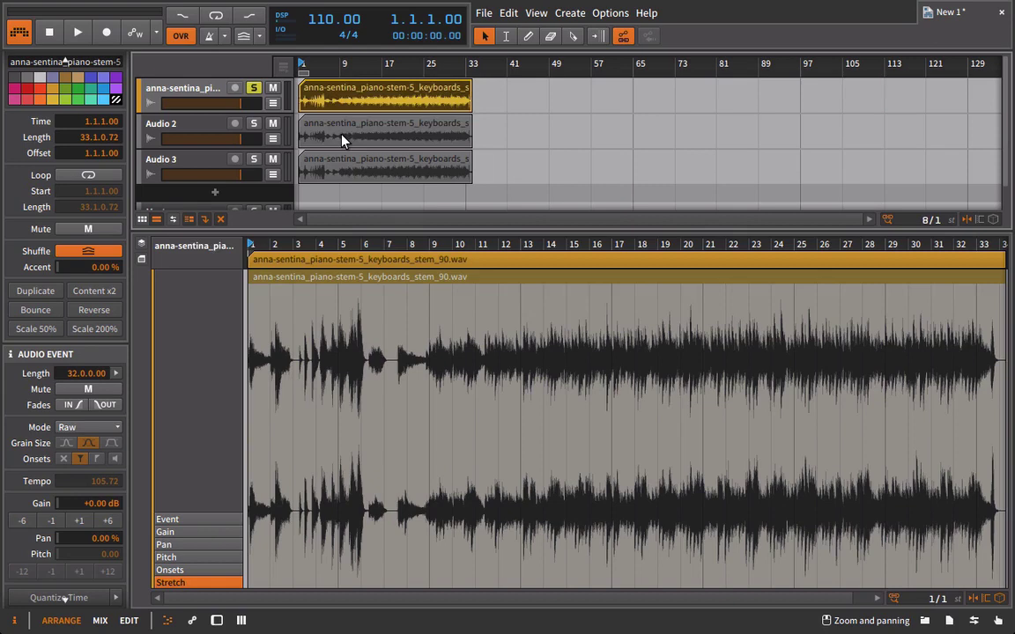
click(307, 121)
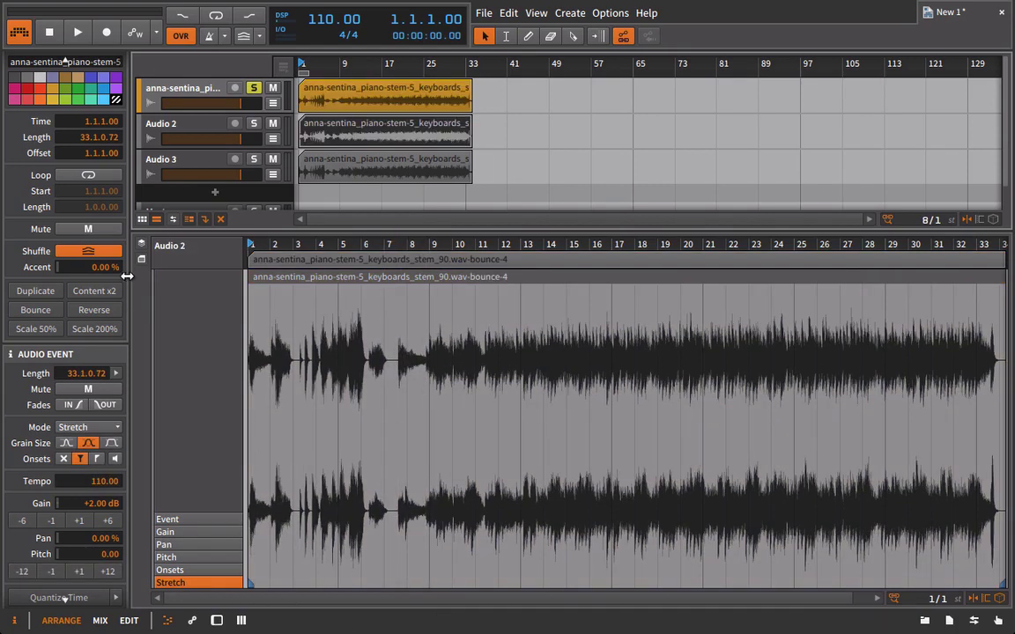
click(165, 97)
key(d)
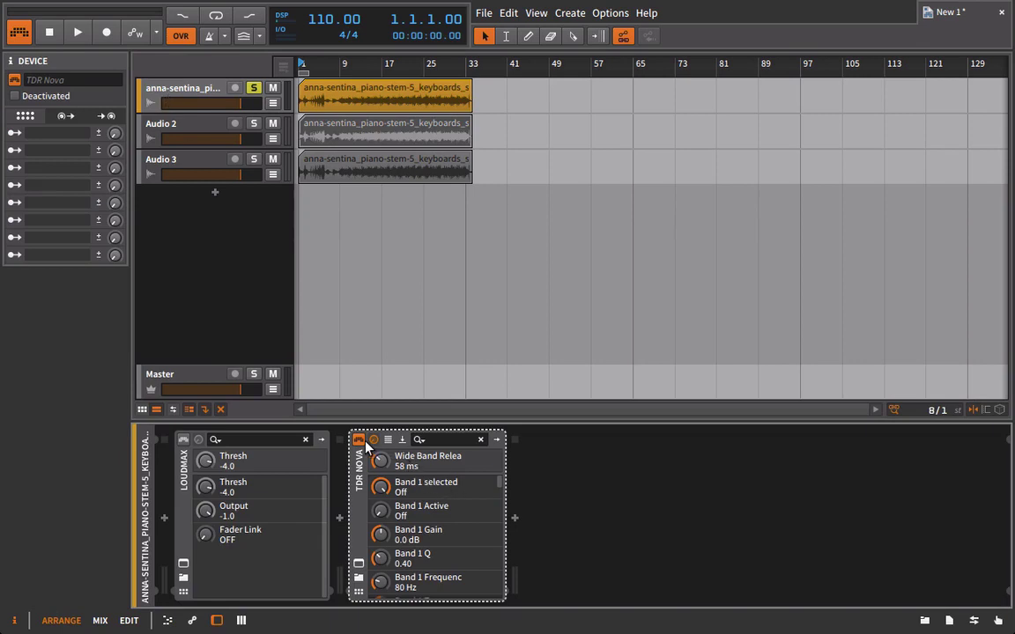
Add TDR Kotelnikov from Mix Tools after TDR Nova and move its window up and right
click(925, 620)
click(889, 227)
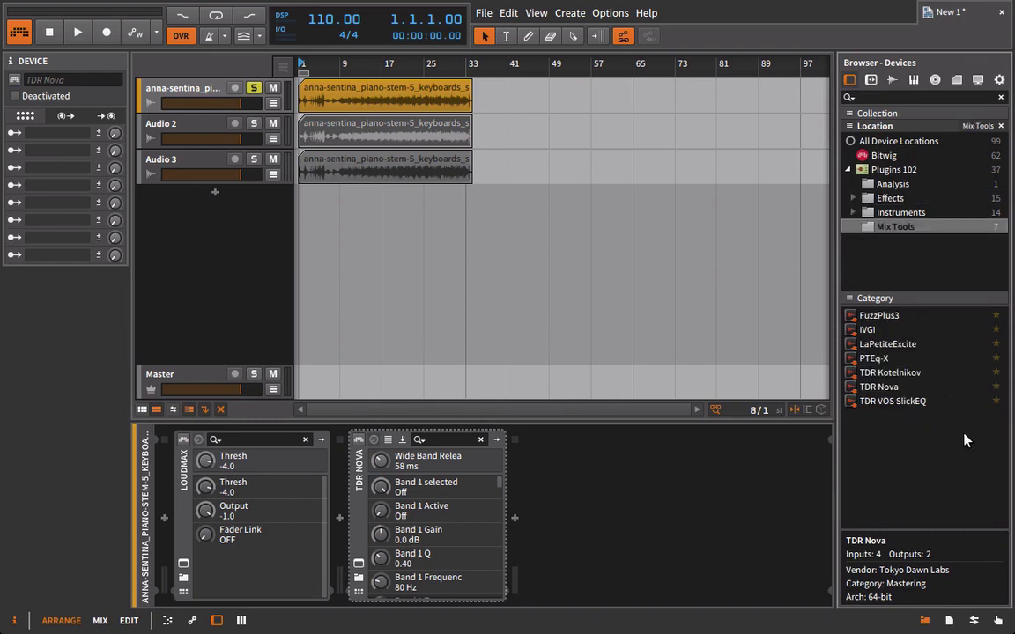
click(875, 374)
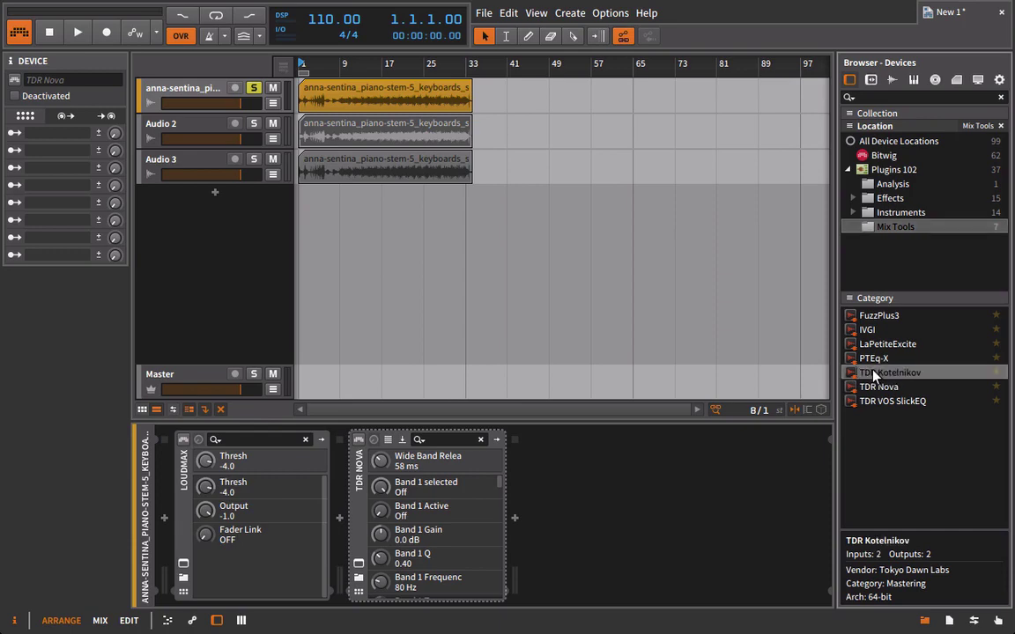
click(655, 498)
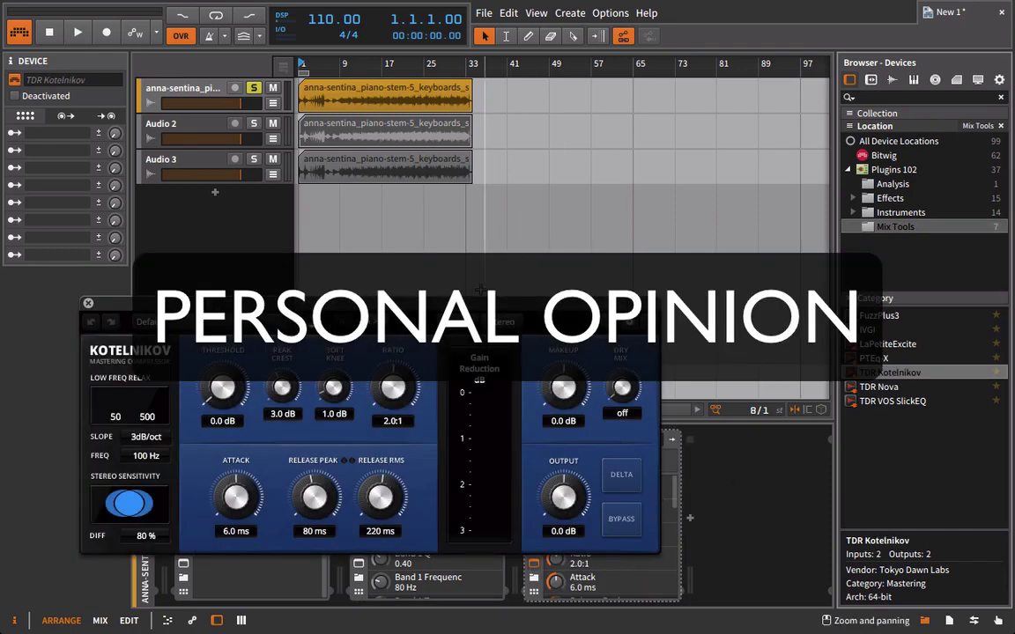
drag(492, 300, 646, 139)
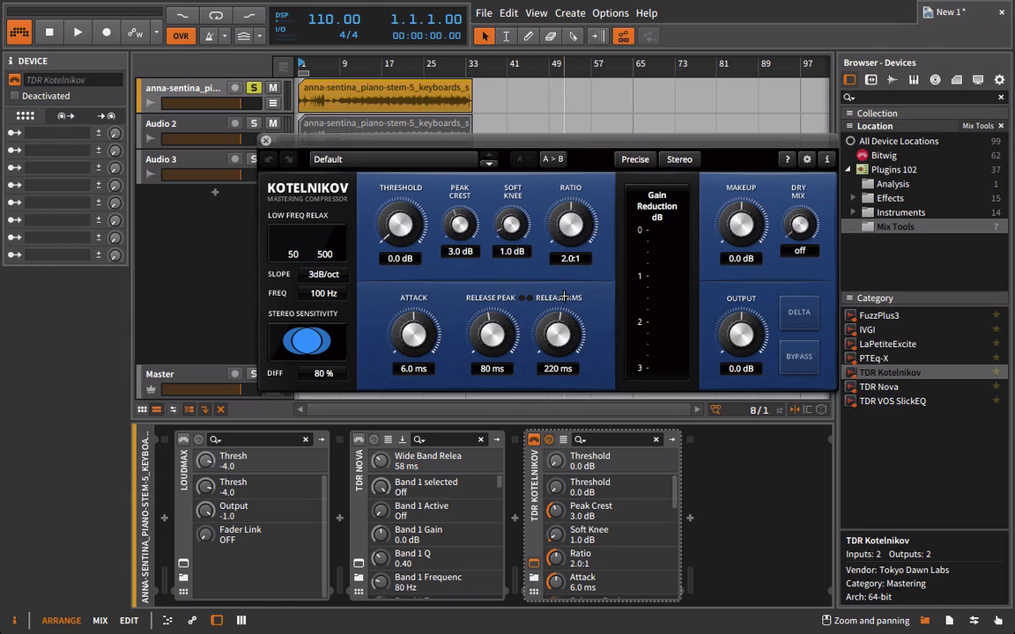
While playing, set Kotelnikov's threshold to -9.1 dB, soft knee 2.5 dB and attack 0.02 ms
key(space)
drag(401, 225, 408, 164)
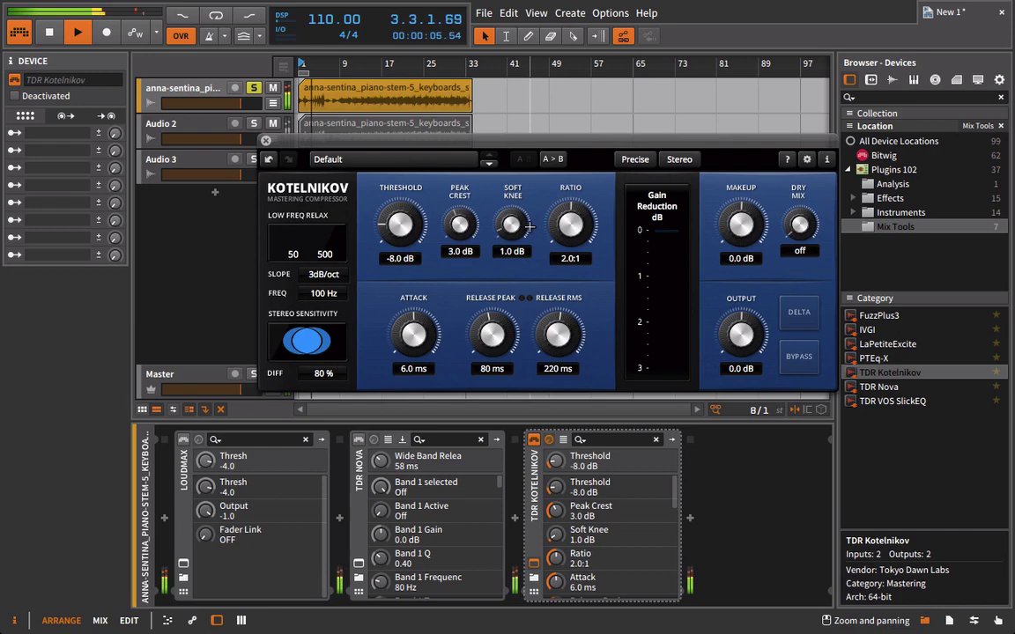
drag(529, 226, 527, 187)
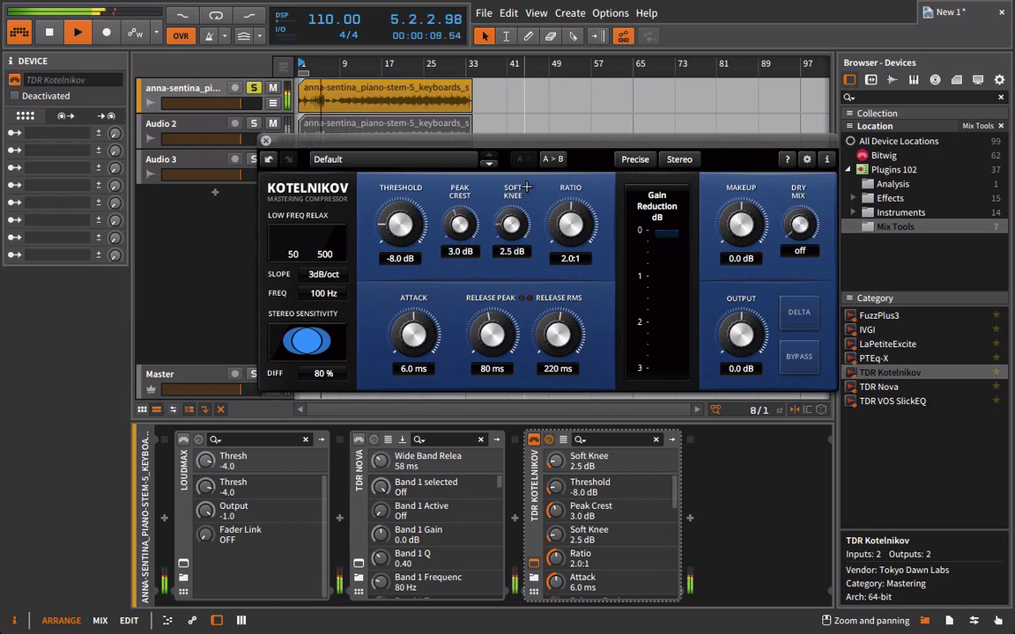
click(595, 215)
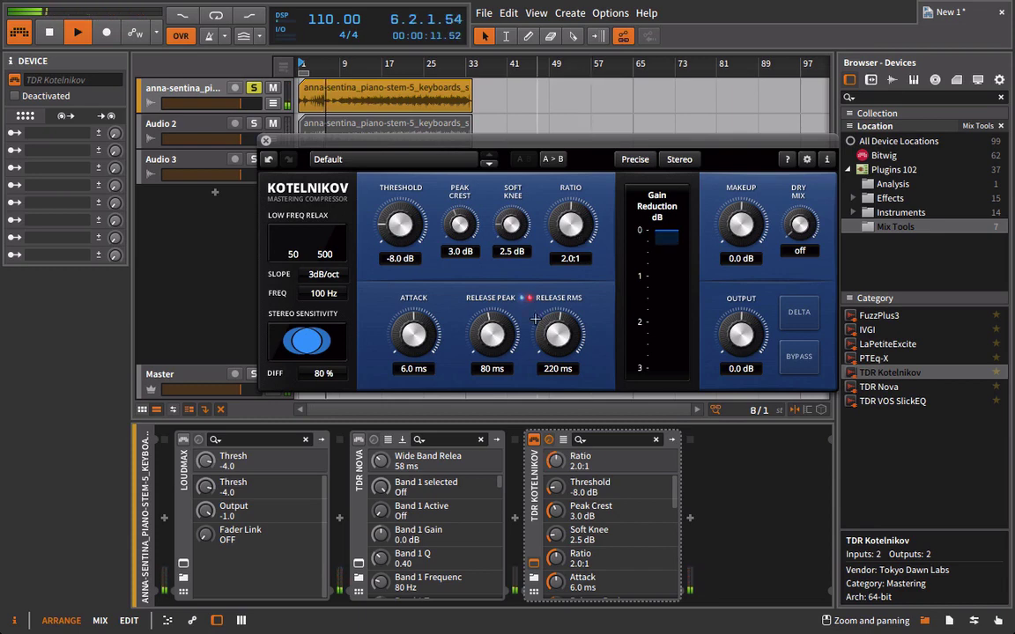
drag(413, 335, 368, 544)
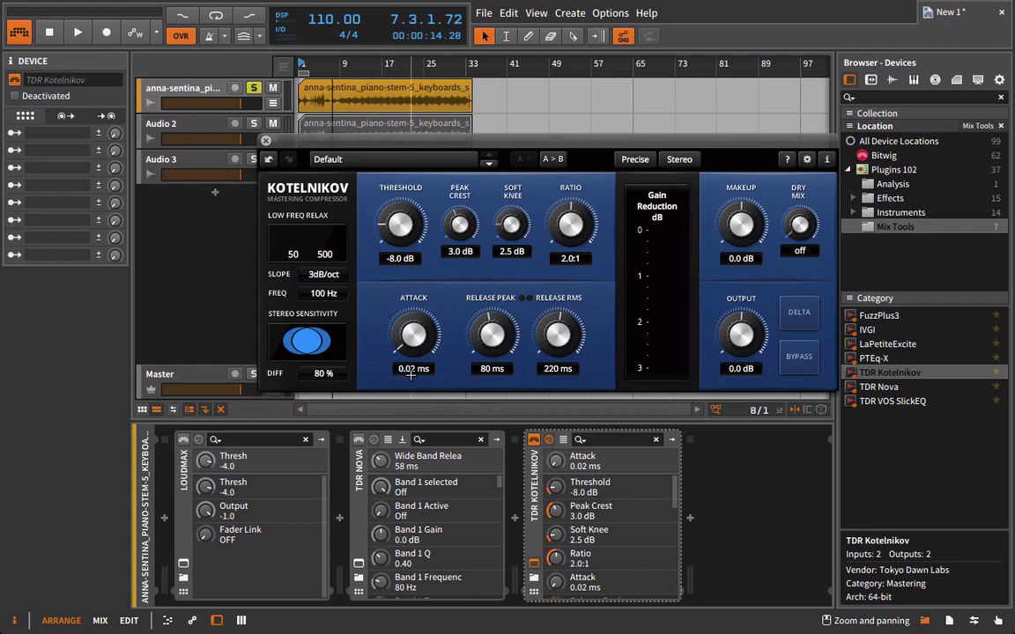
Set peak release to 21 ms and RMS release to 196 ms, then replay from bar 7
key(space)
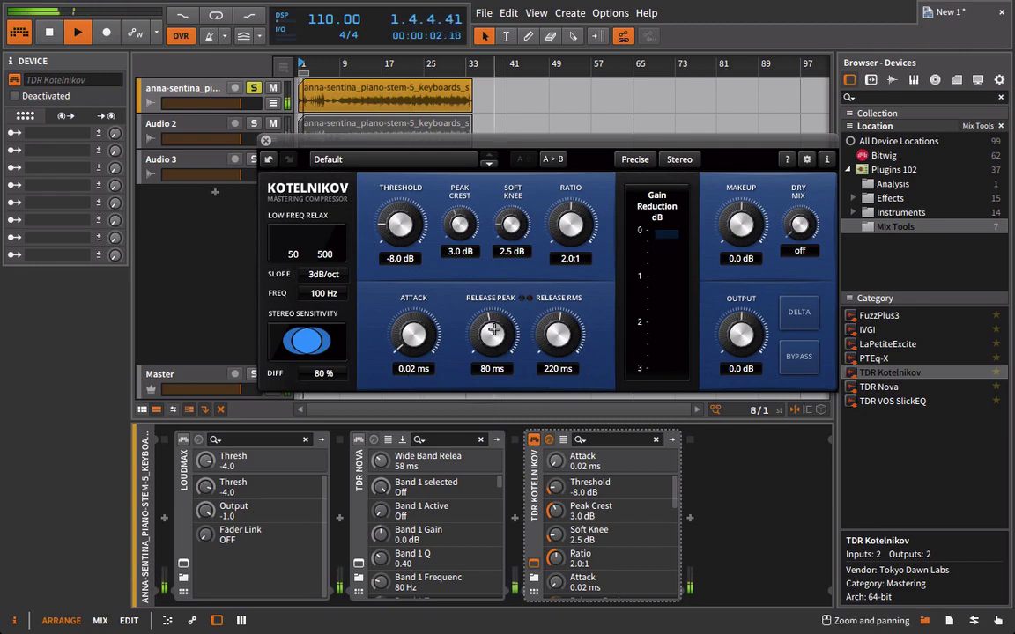
drag(492, 333, 448, 457)
drag(557, 337, 539, 351)
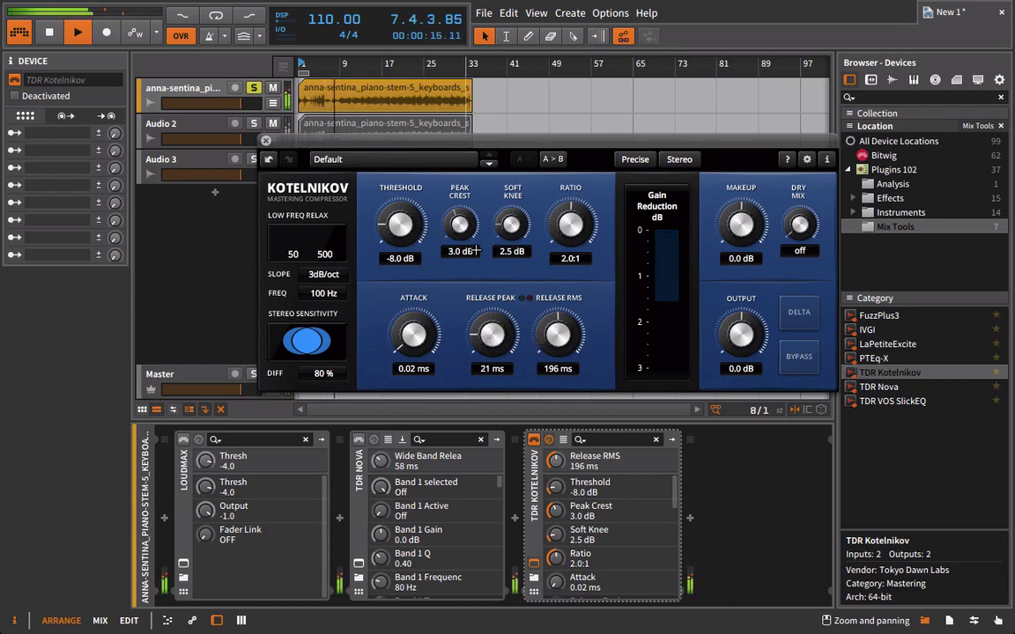
scroll(401, 226, down, 11)
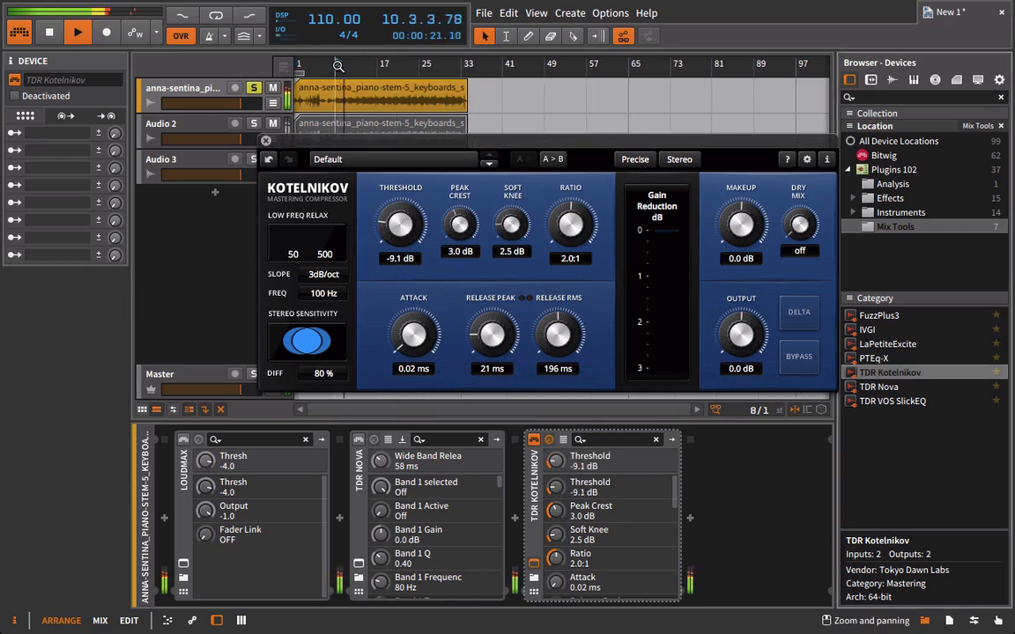
scroll(438, 64, up, 5)
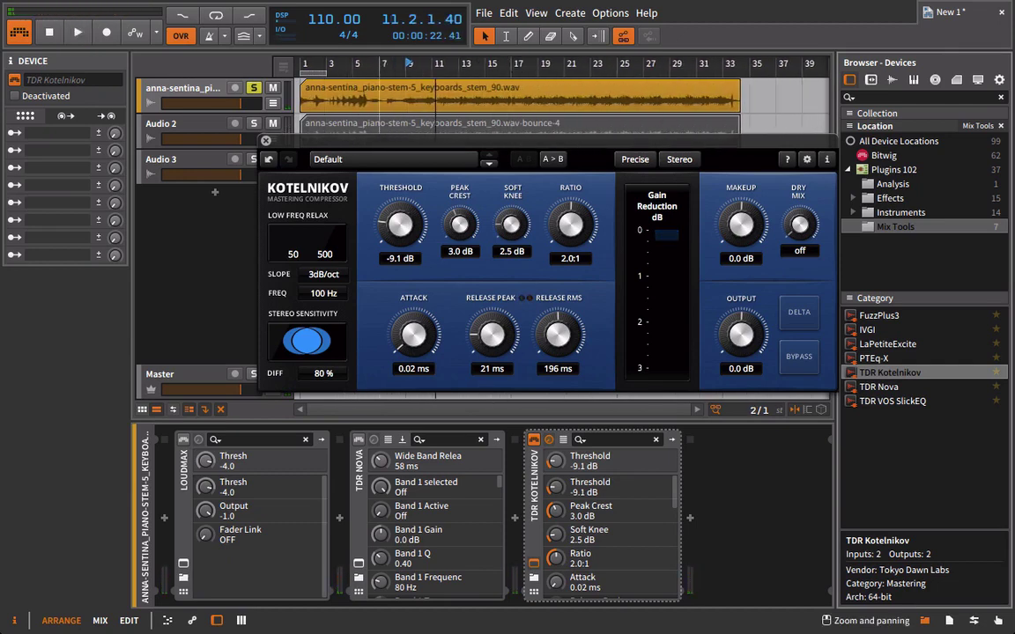
click(383, 75)
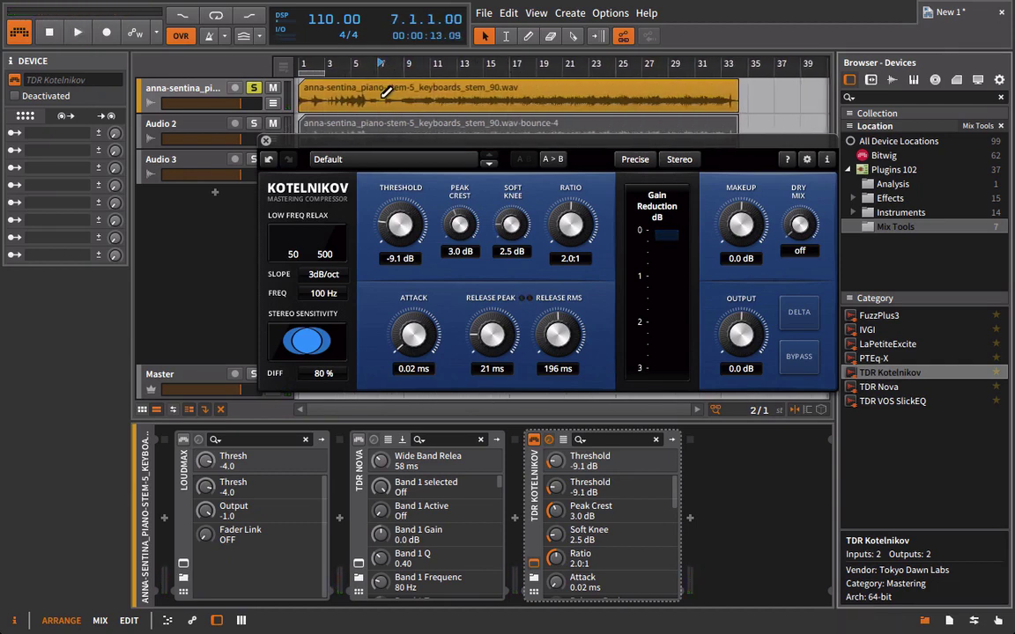
key(space)
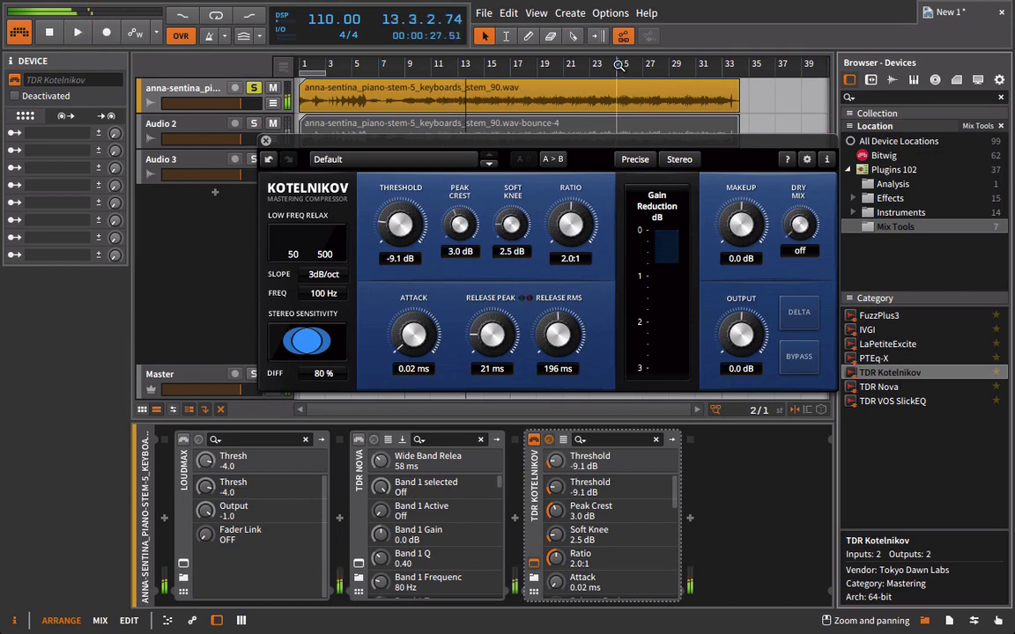
From bar 25, compare Kotelnikov on versus bypassed, leave it enabled, and stop playback
click(621, 64)
drag(588, 147, 574, 82)
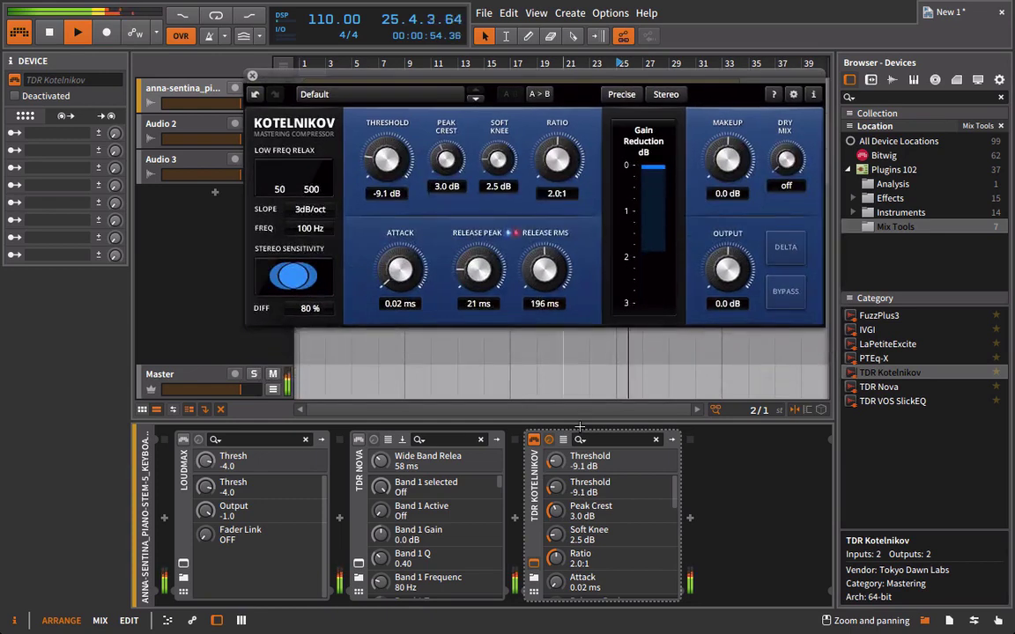
click(534, 441)
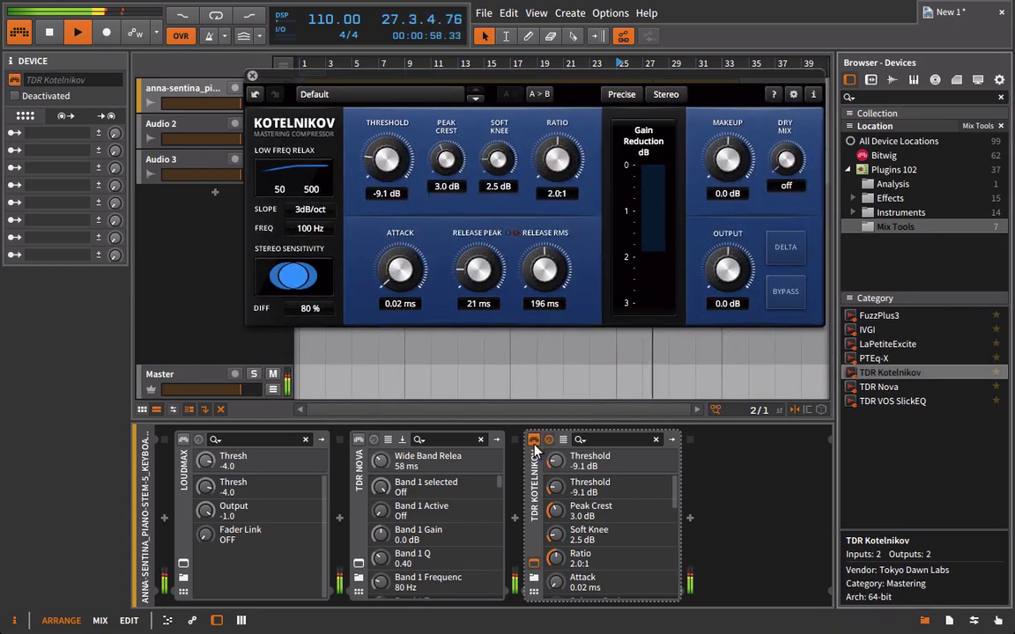
click(534, 440)
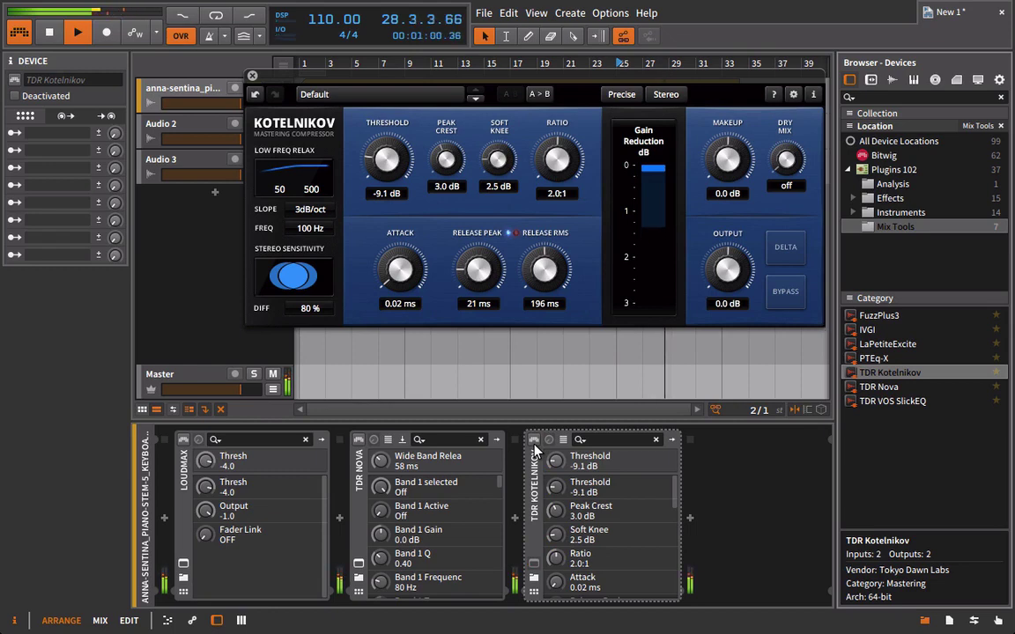
click(534, 441)
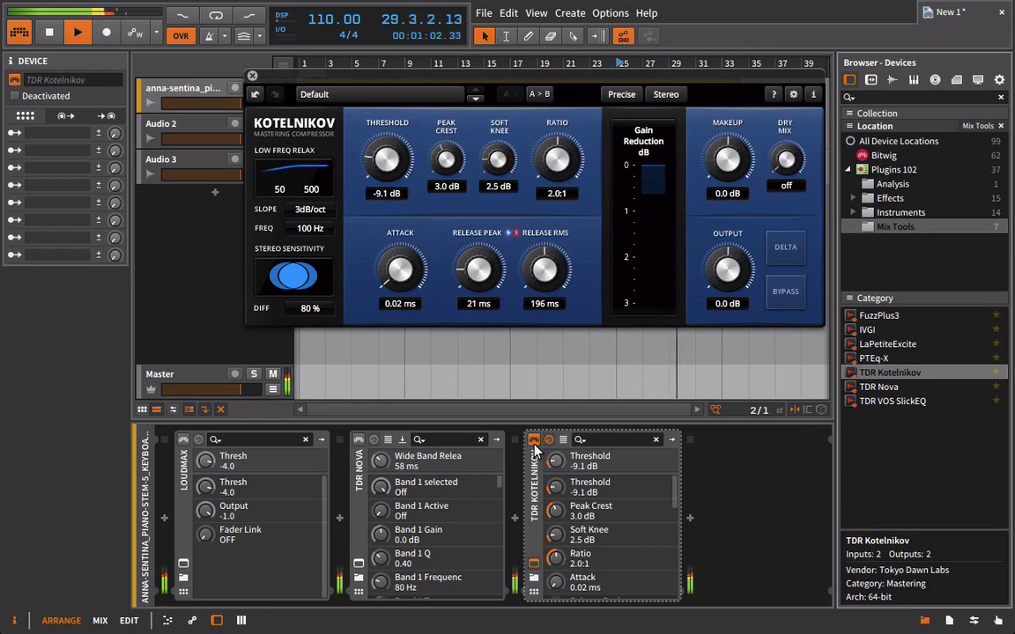
key(space)
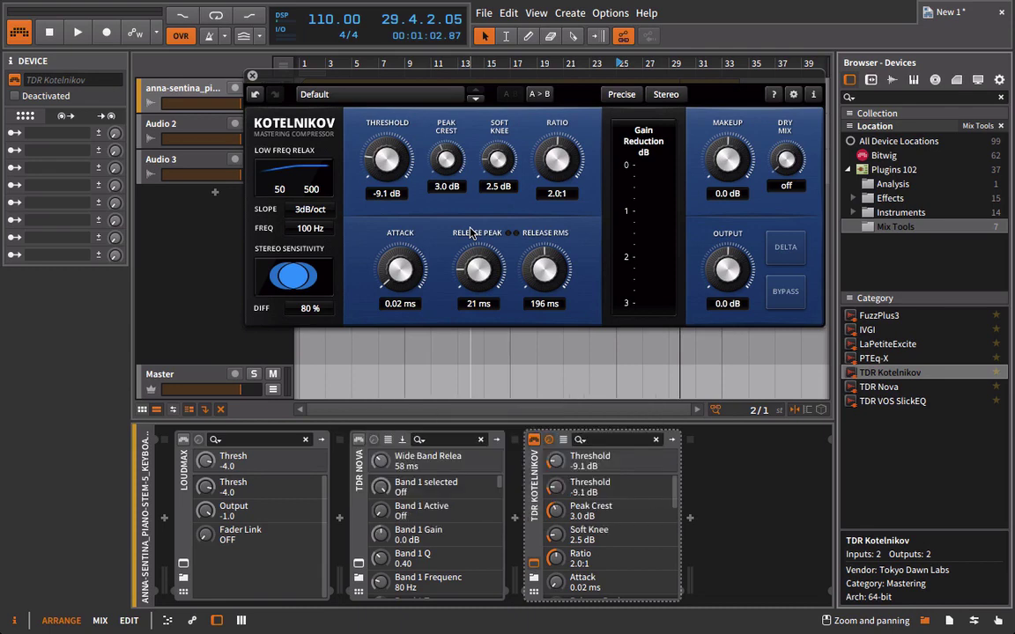
Add Bitwig's Dynamics device after TDR Kotelnikov from the Bitwig browser location
click(878, 157)
scroll(865, 401, down, 2)
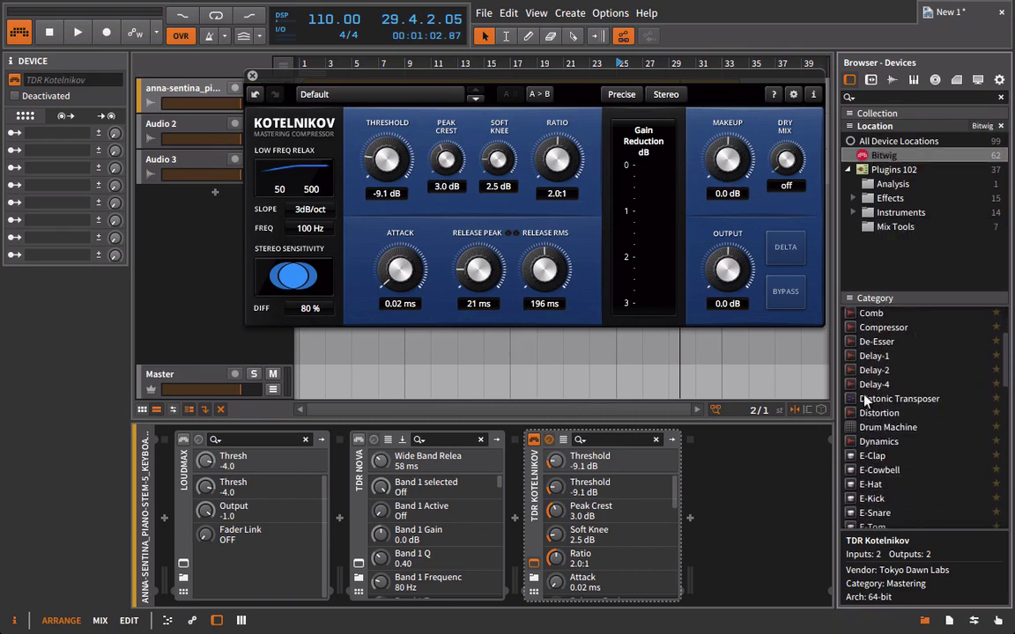
drag(859, 442, 698, 434)
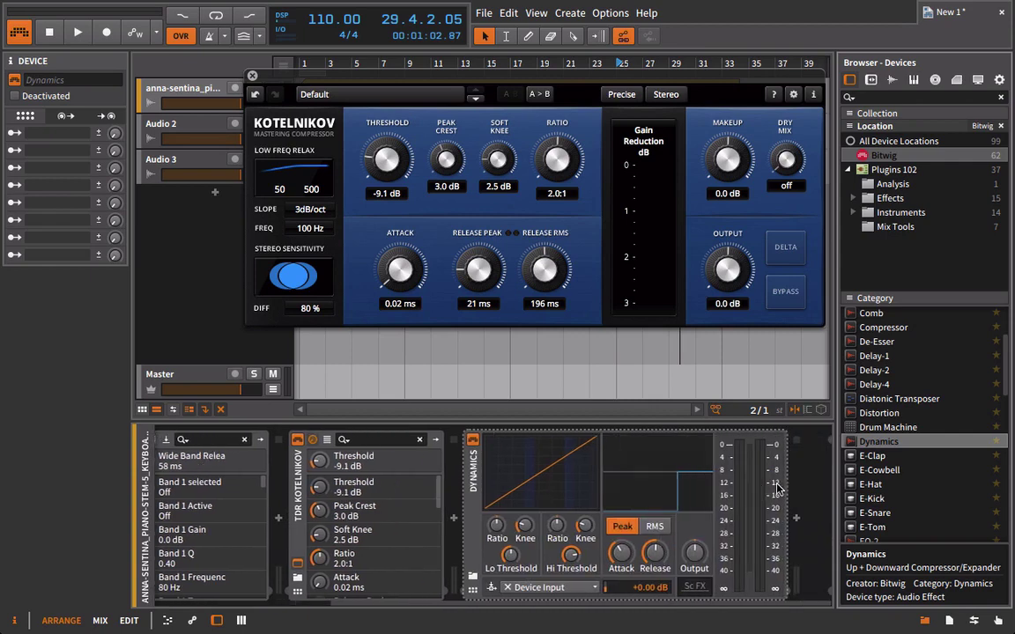
Set Dynamics' high threshold to -14.8 dB and high ratio to 1:1.90, and adjust the high knee
drag(571, 553, 571, 581)
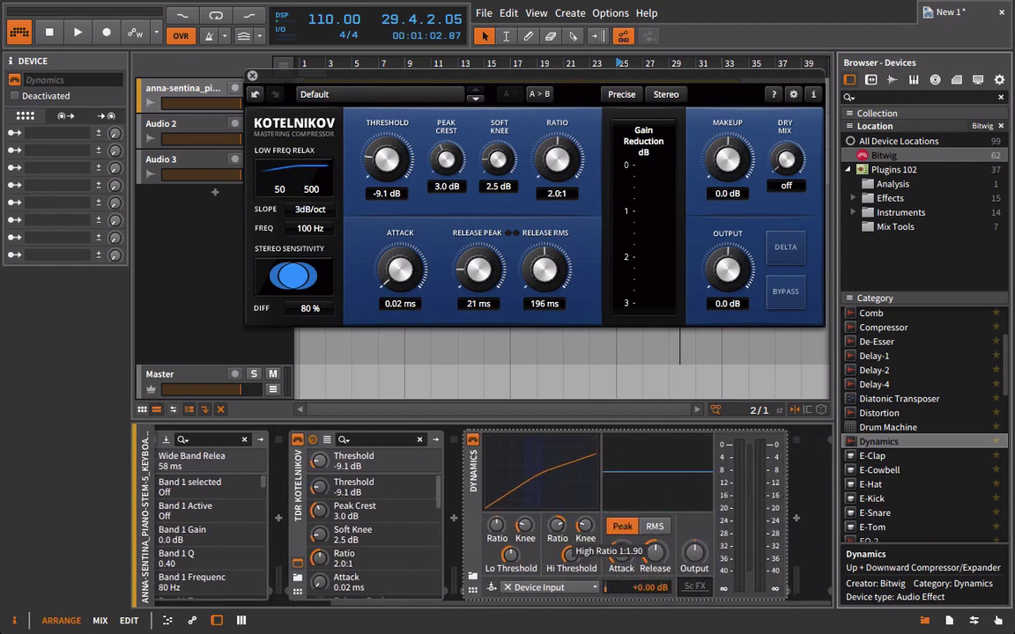
drag(557, 525, 602, 527)
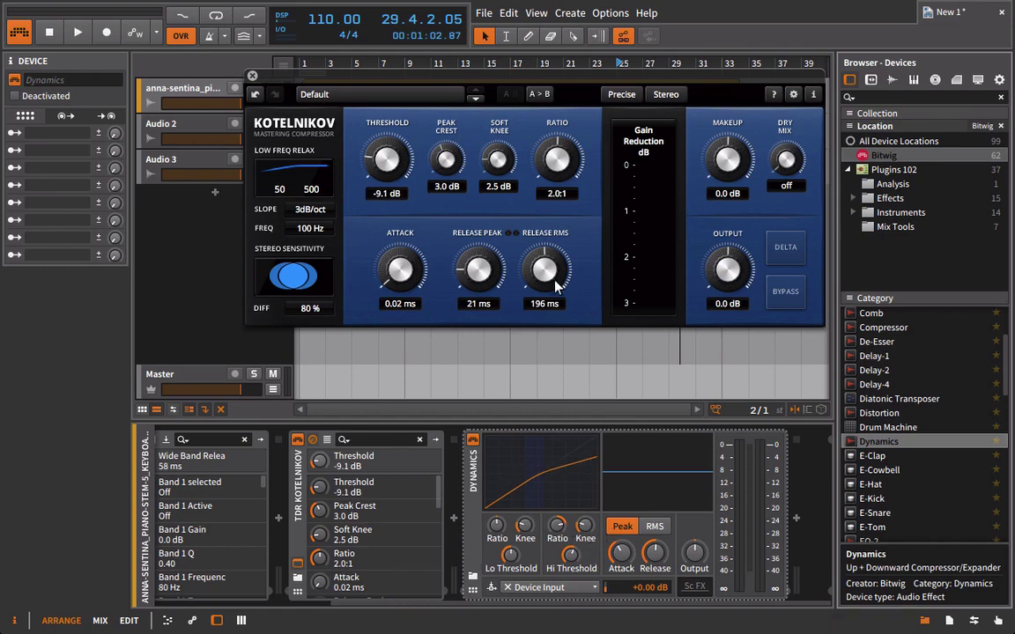
drag(584, 526, 556, 494)
drag(586, 537, 586, 537)
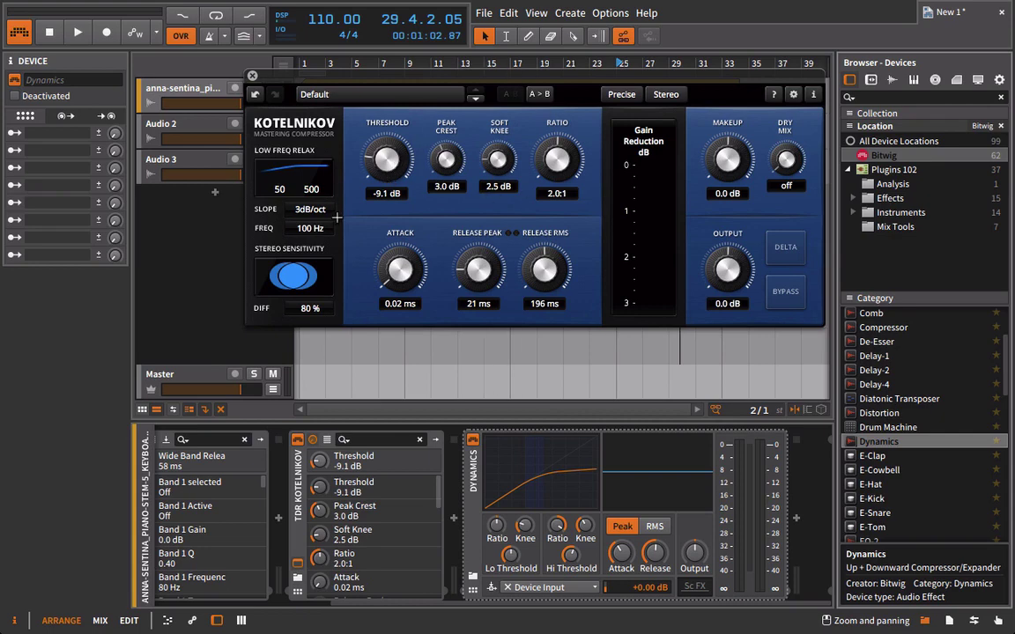
Hide the browser, audition from bar 11, and delete the Dynamics device from the chain
click(924, 624)
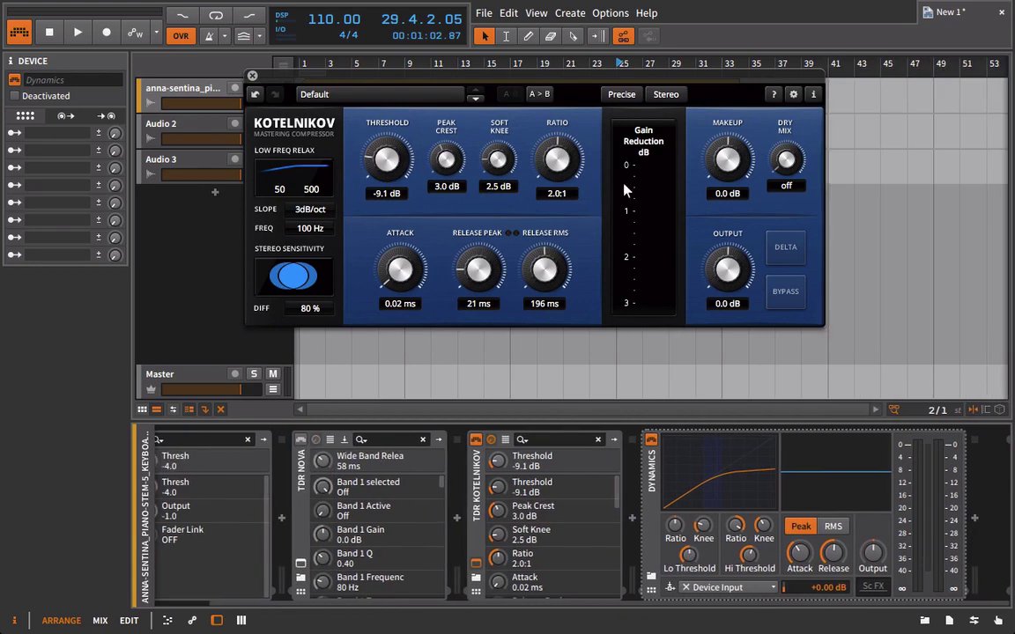
drag(487, 79, 440, 165)
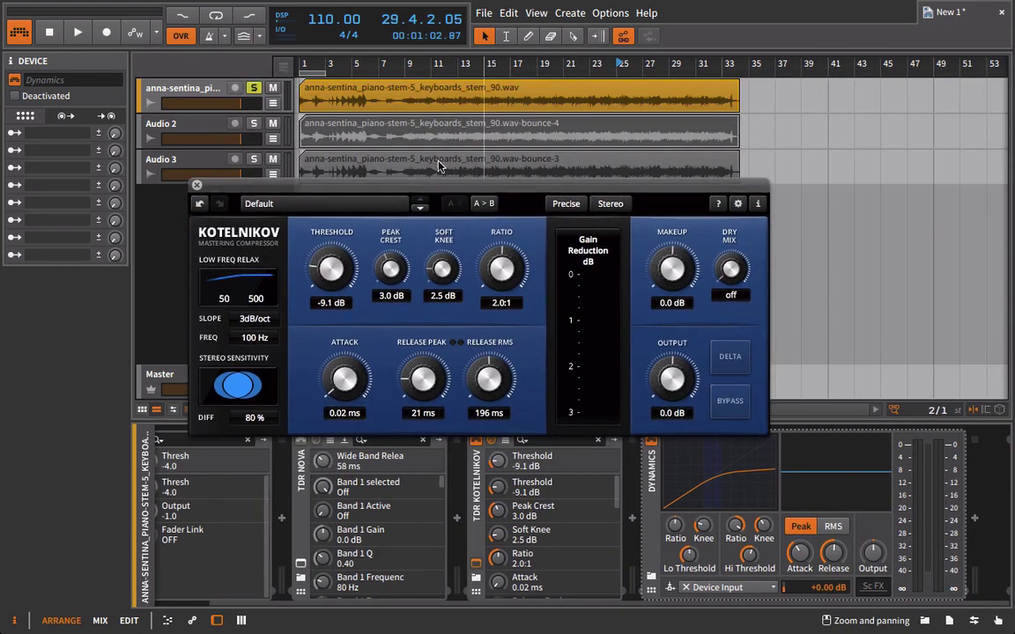
click(438, 66)
key(space)
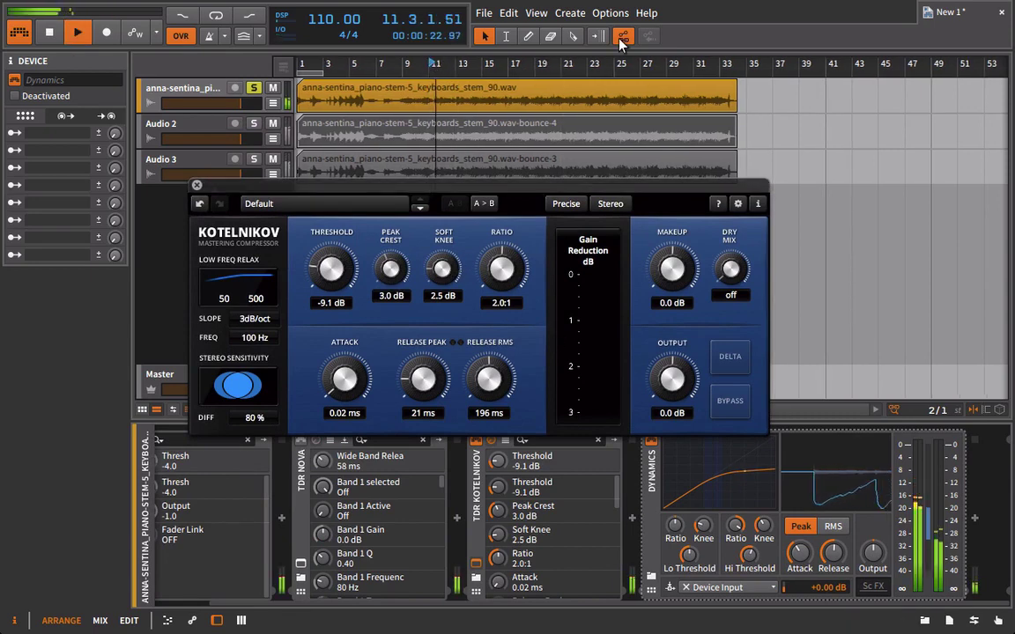
key(space)
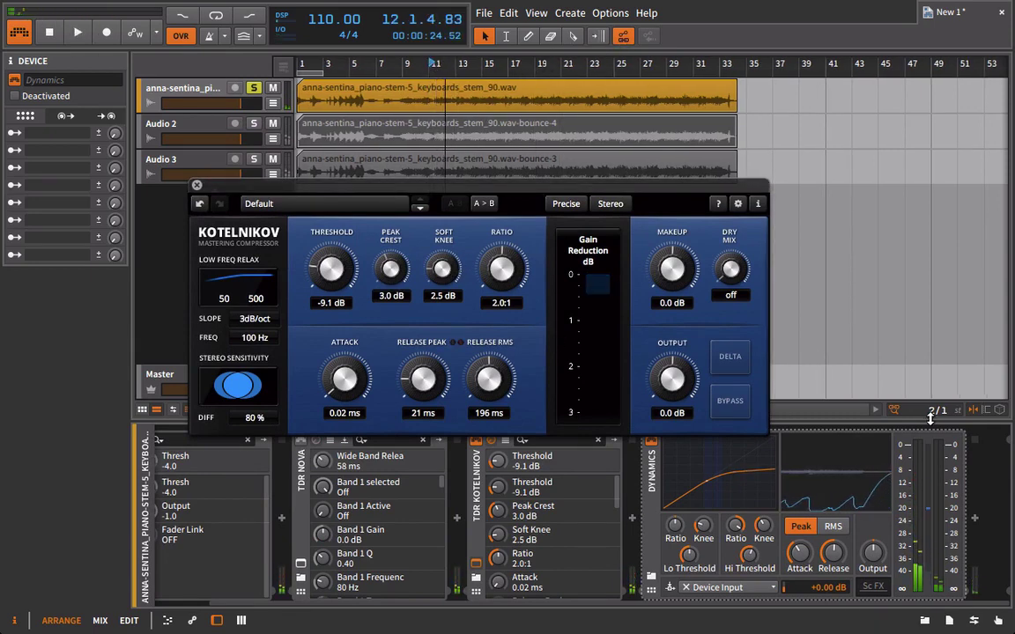
click(653, 480)
key(Delete)
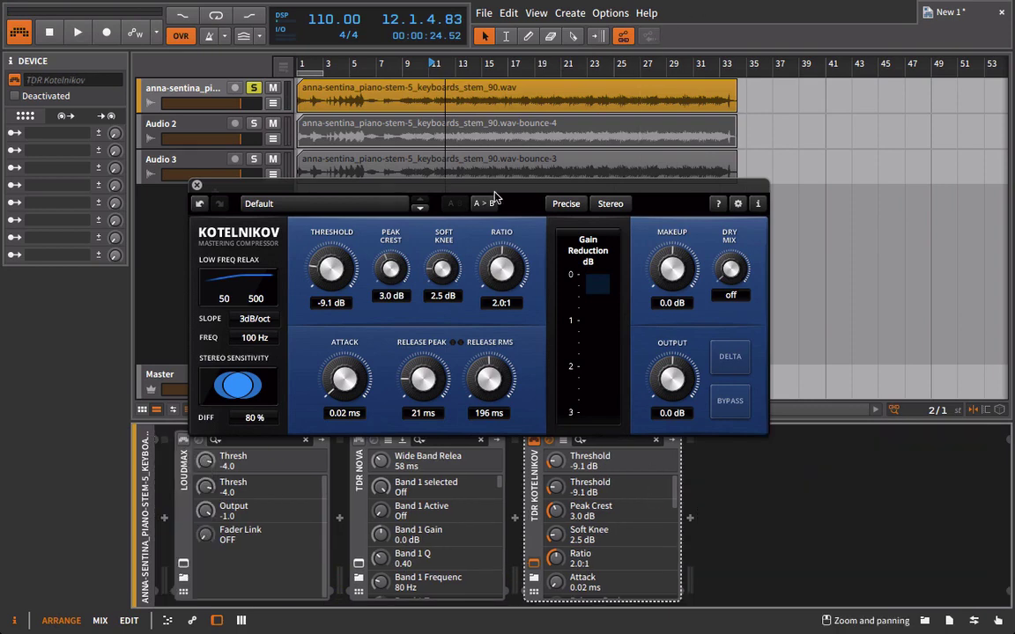
Raise Kotelnikov's soft knee to about 6.6 dB while listening, then replay from bar 5
key(space)
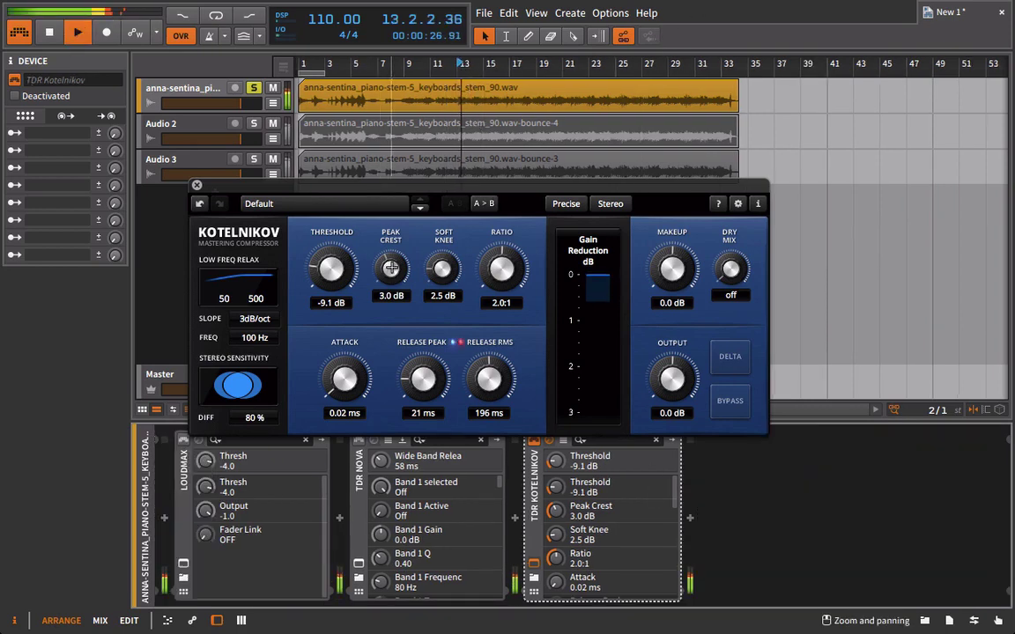
drag(442, 268, 446, 159)
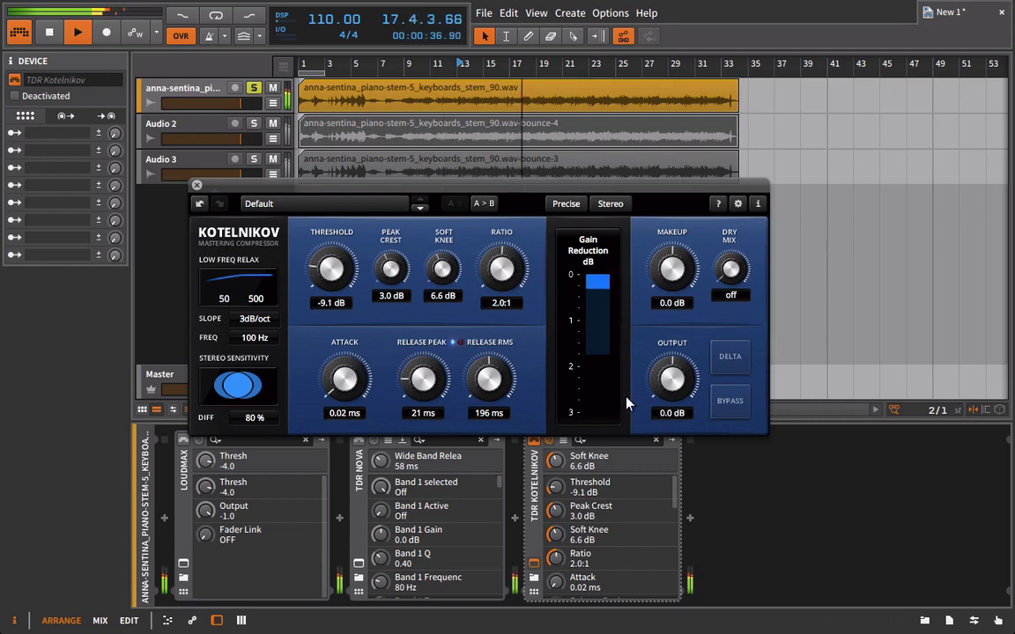
key(space)
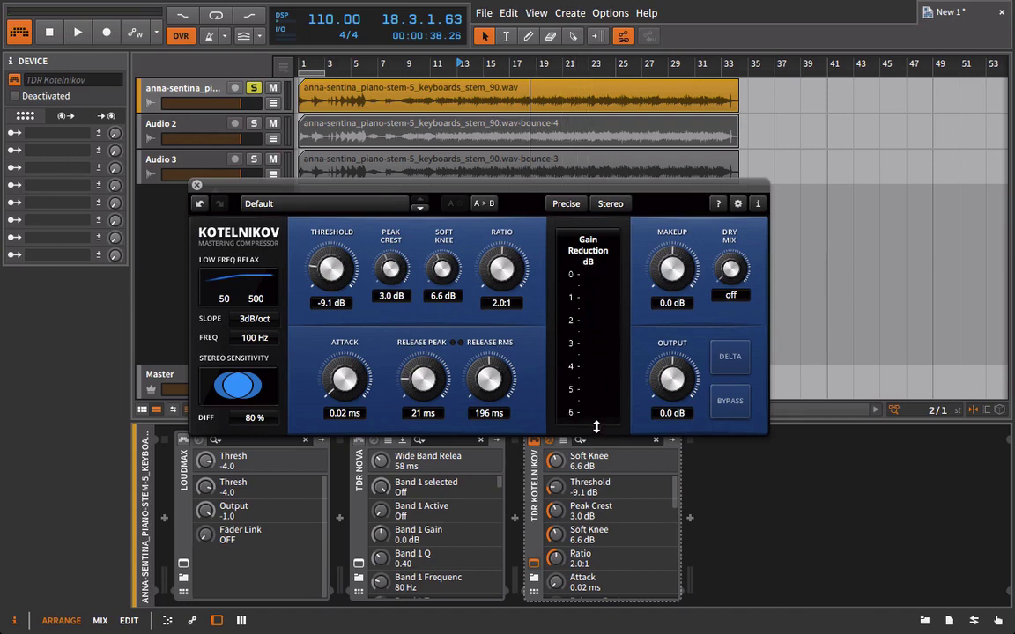
click(340, 68)
key(space)
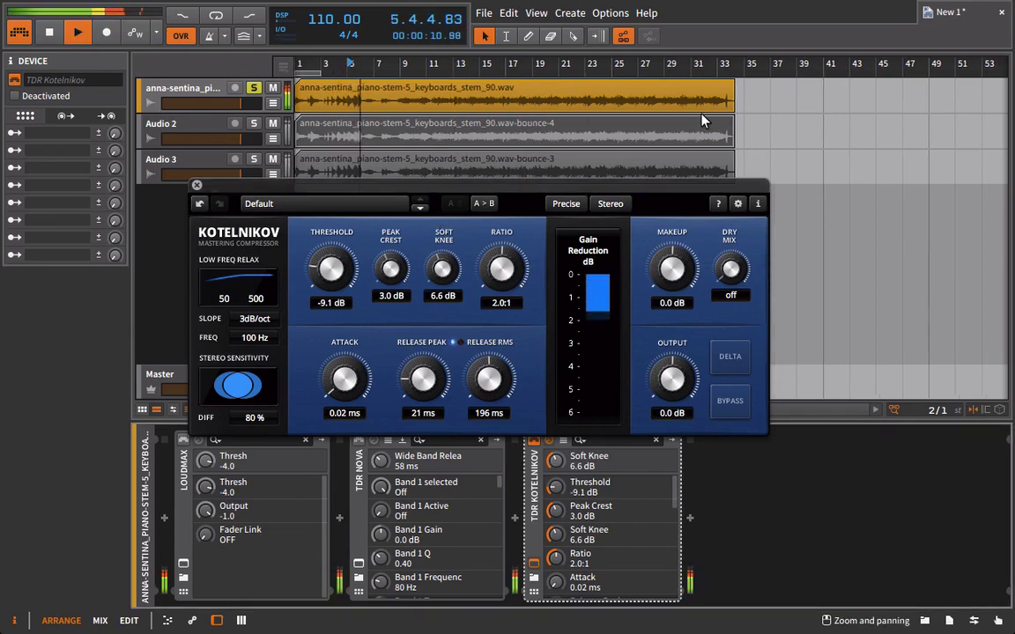
double_click(534, 439)
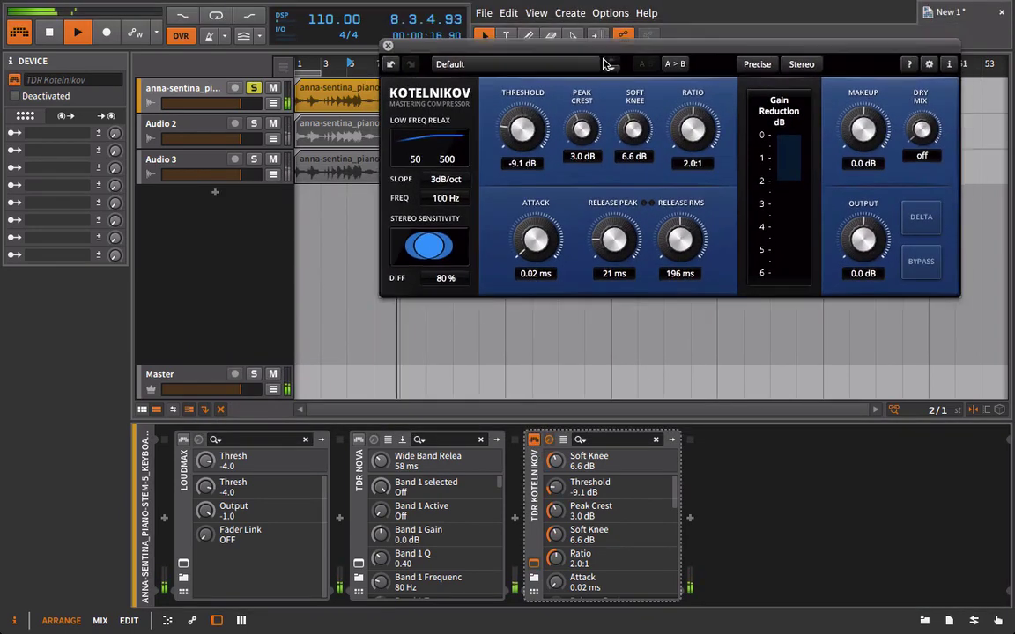
drag(635, 23, 546, 289)
Open the piano clip's waveform in the detail editor and audition it from the song start
click(696, 66)
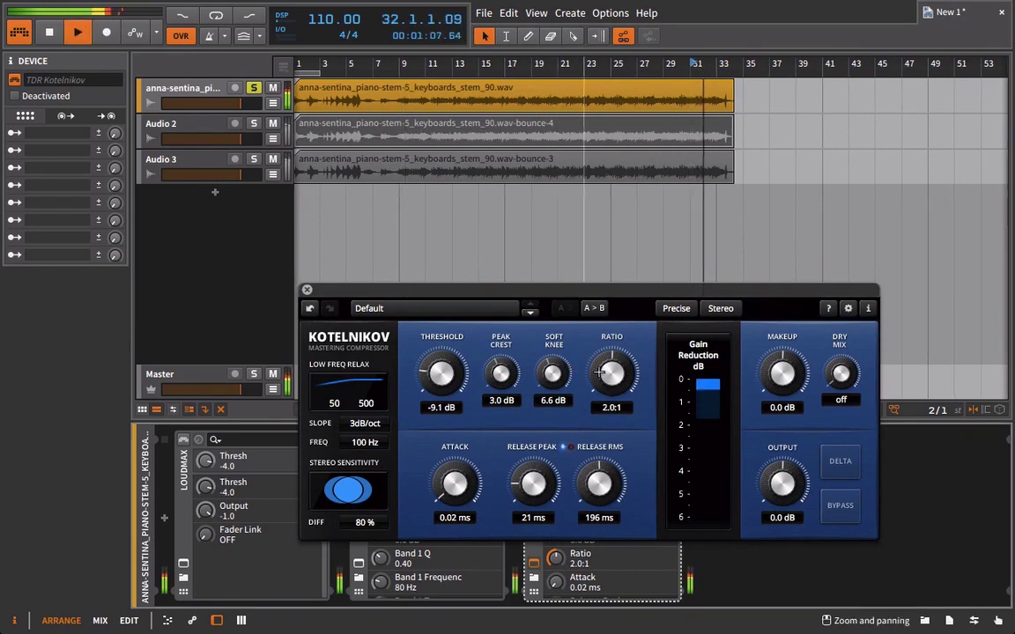
scroll(610, 359, up, 1)
scroll(609, 360, up, 1)
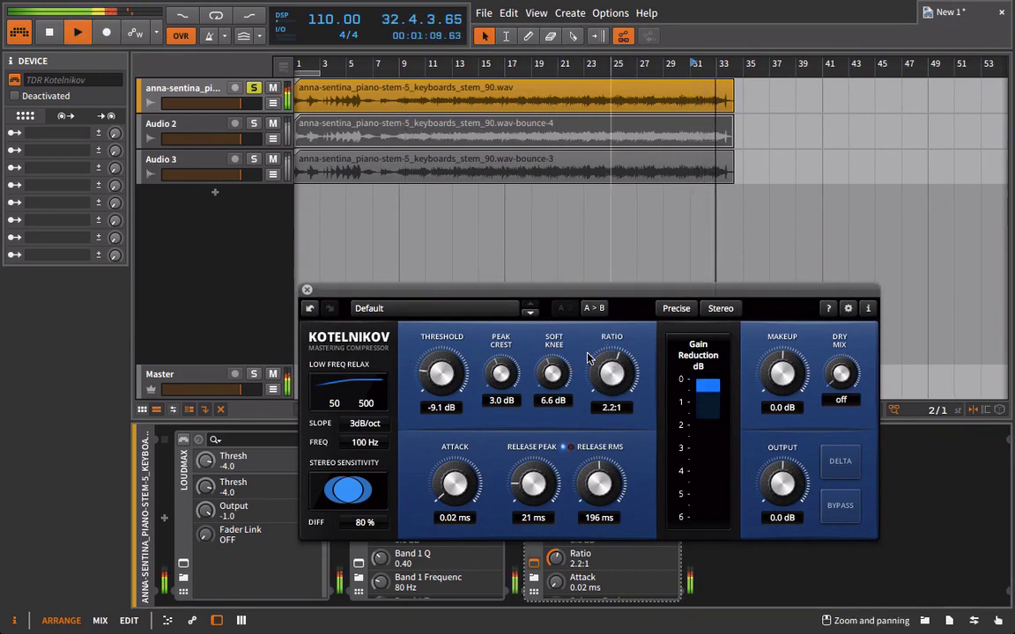
scroll(555, 373, up, 5)
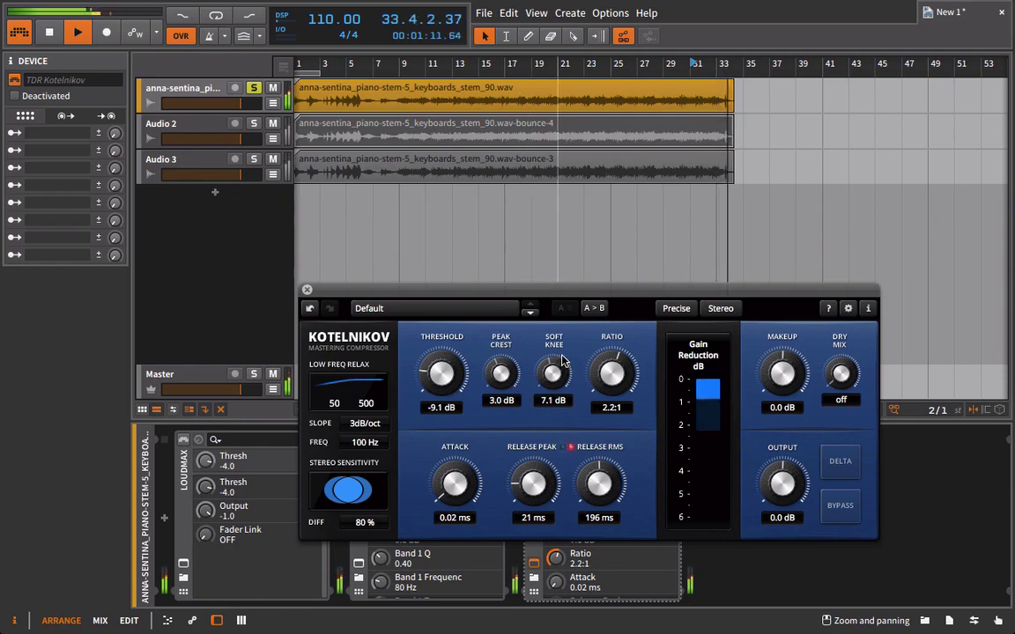
scroll(457, 375, down, 5)
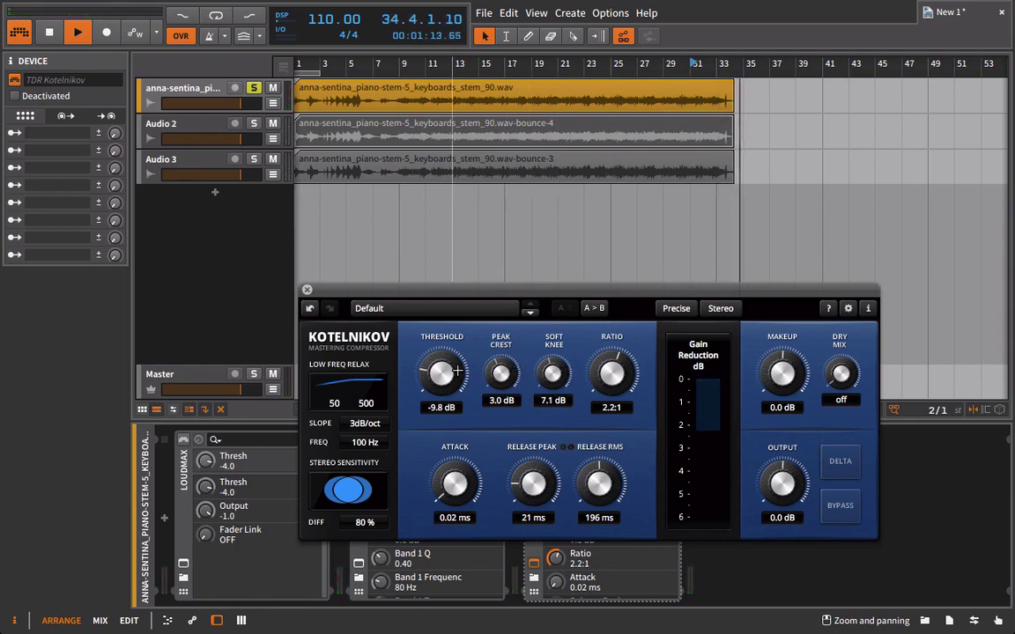
scroll(458, 375, down, 1)
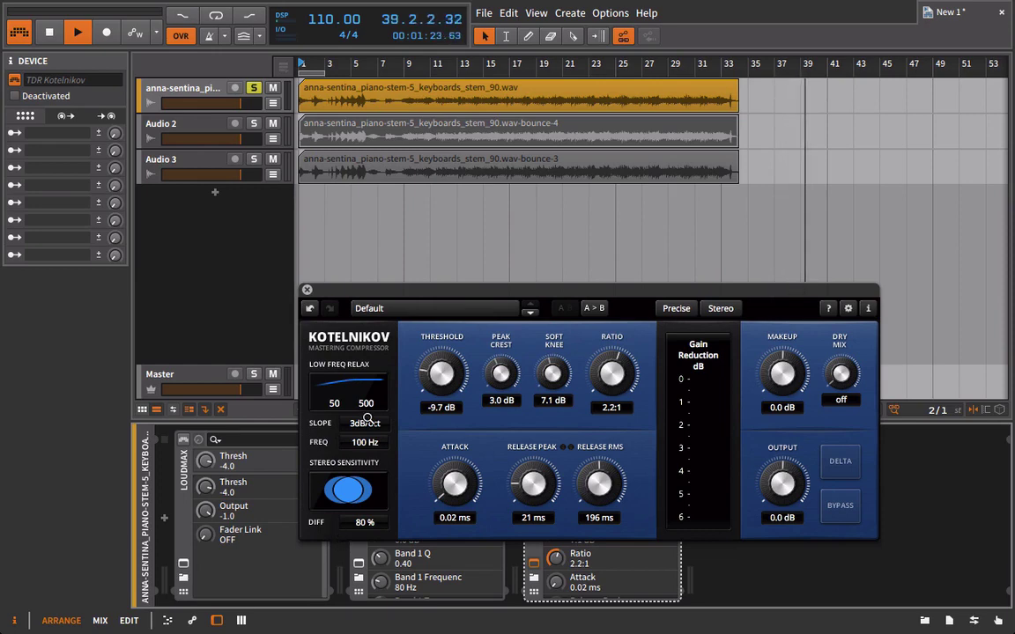
double_click(619, 84)
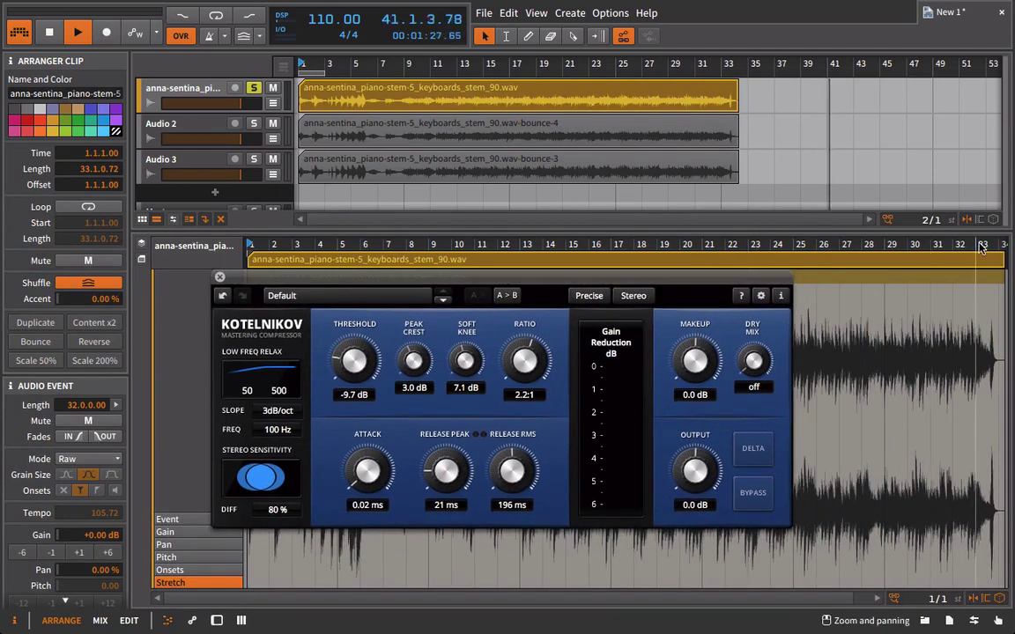
scroll(846, 516, up, 4)
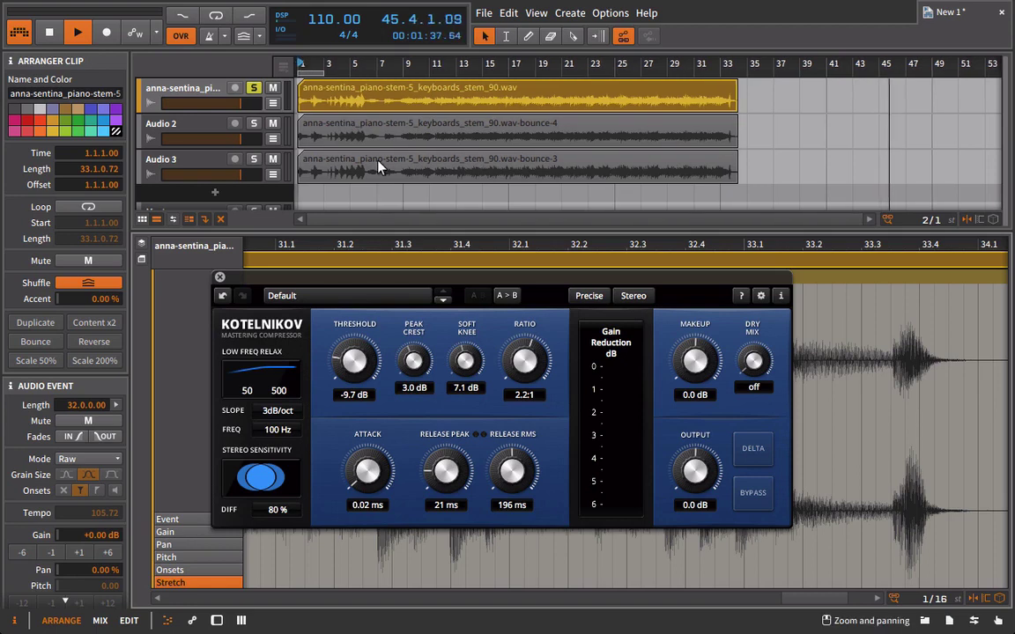
key(space)
key(space)
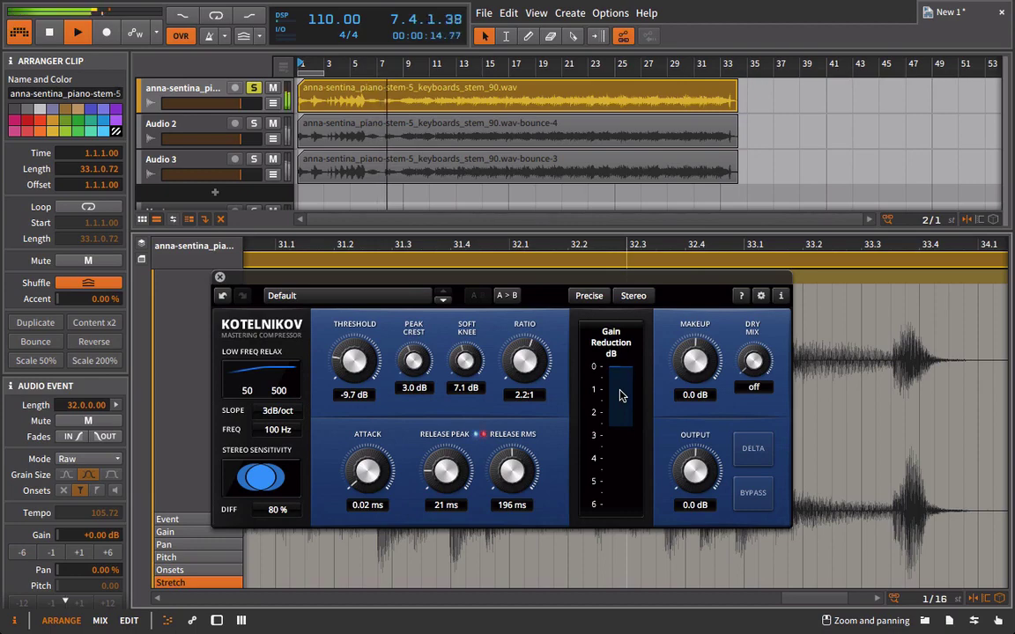
key(space)
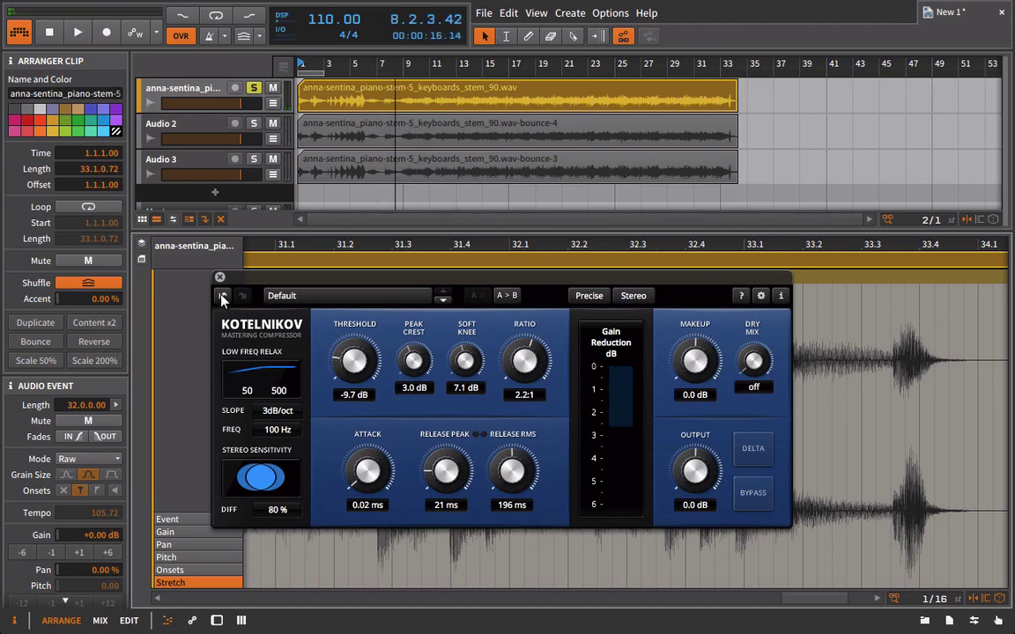
Close the Kotelnikov window and bounce the piano clip pre-fader to a new track
click(220, 278)
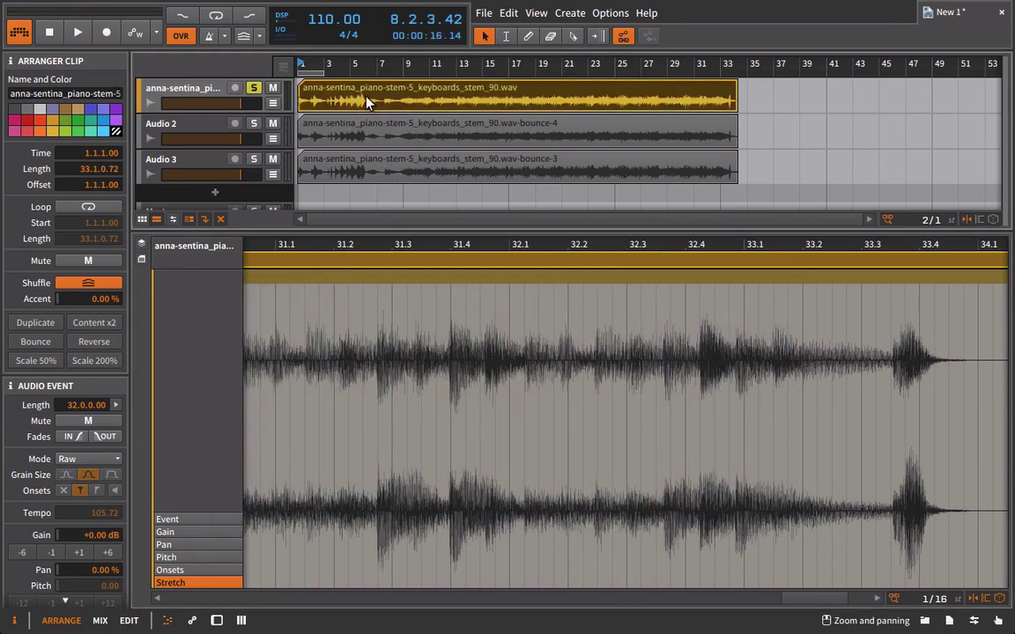
right_click(368, 96)
click(400, 234)
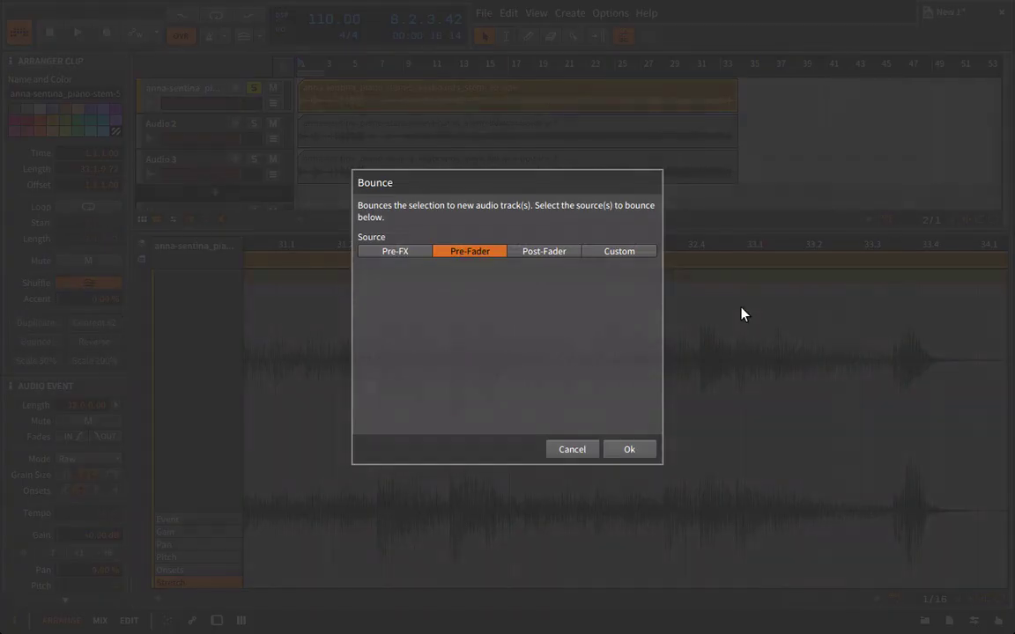
click(626, 450)
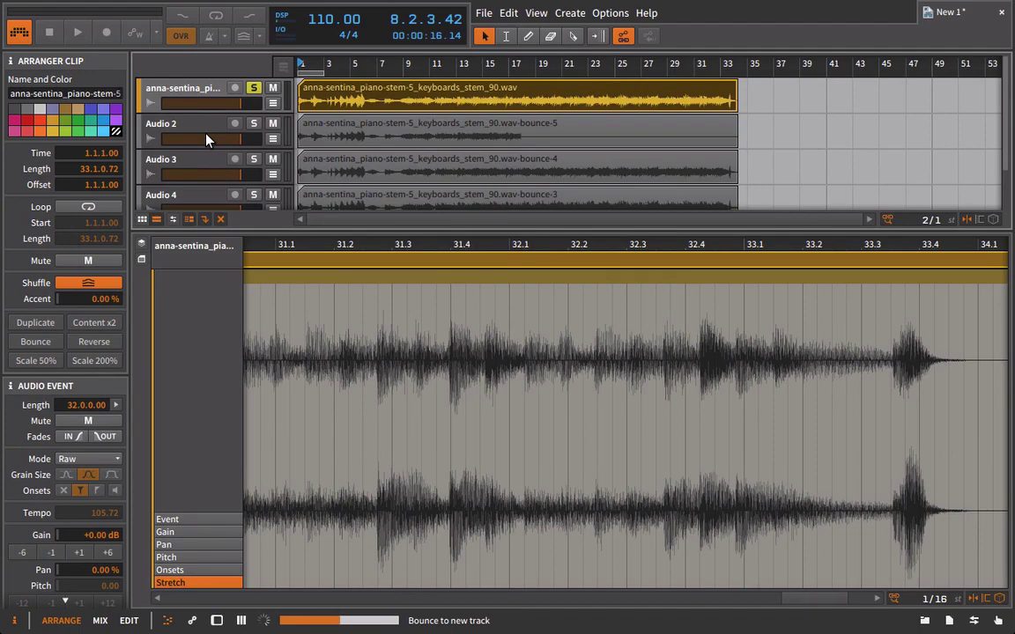
Enlarge the arrangement to show all four tracks and raise the Audio 2 clip gain to +2.00 dB
drag(453, 234, 456, 427)
click(455, 148)
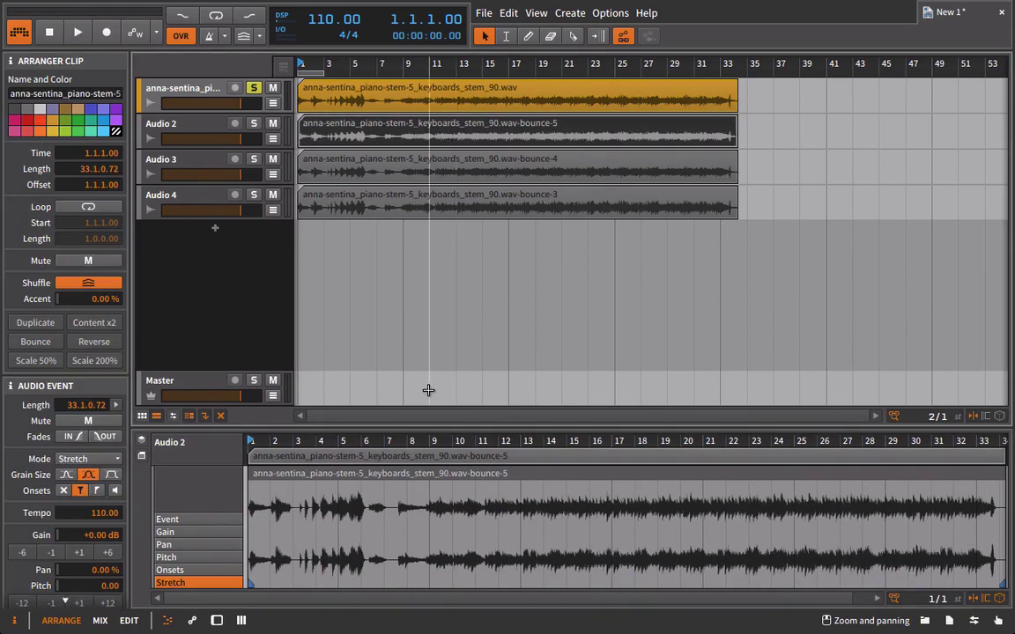
click(189, 139)
click(377, 130)
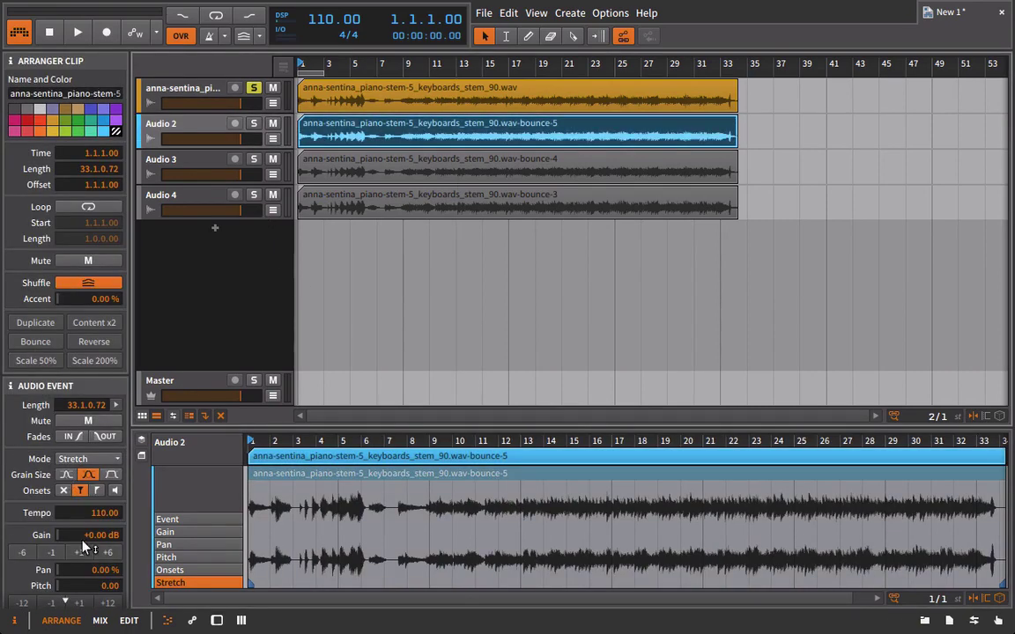
click(81, 550)
click(81, 552)
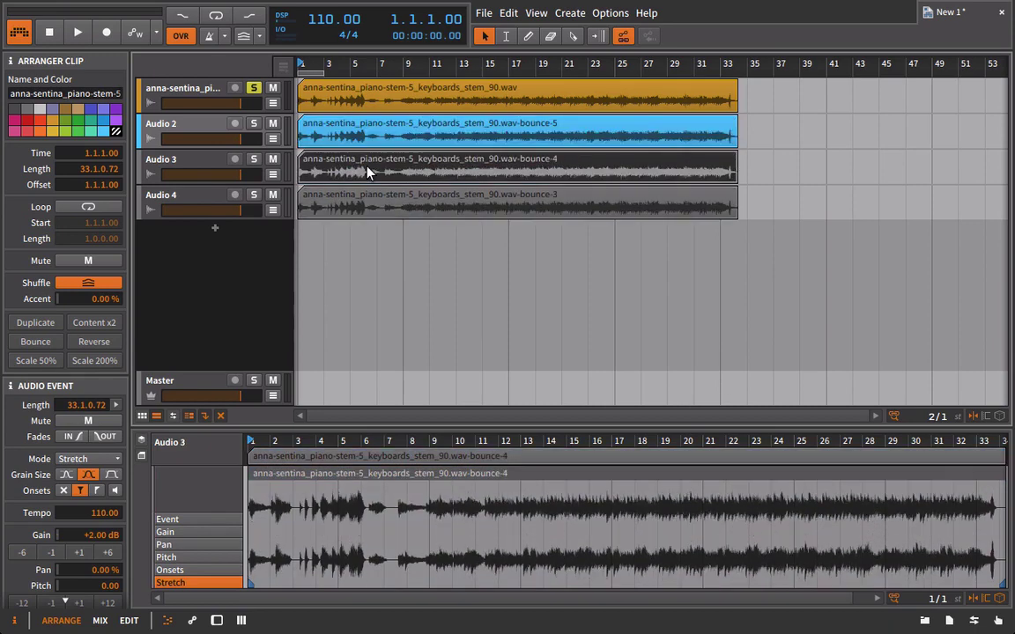
Set playback to start at bar 13 and remove all effects from the original piano track
click(254, 123)
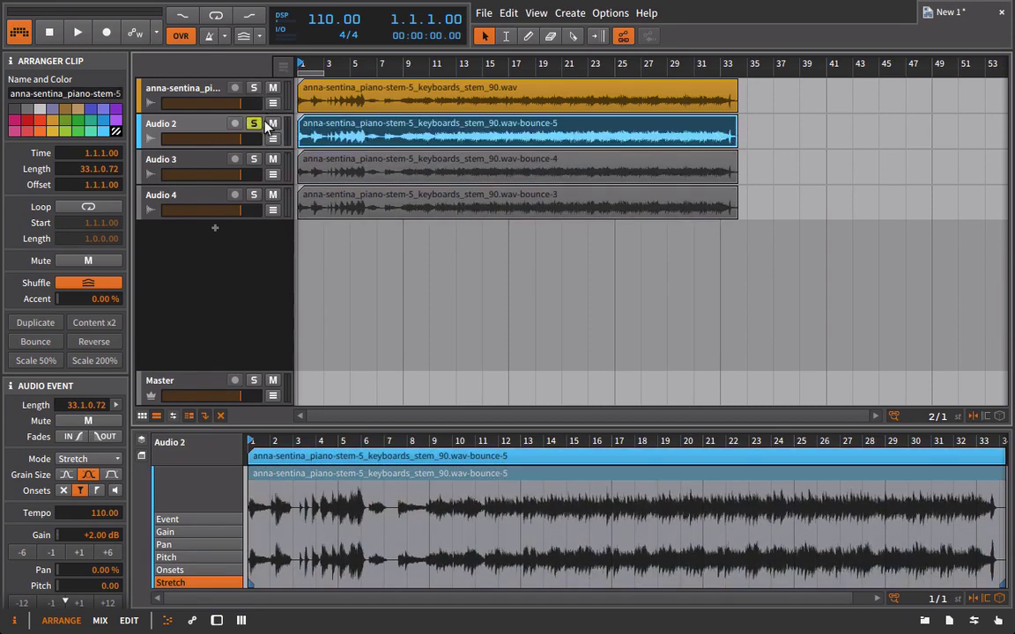
click(461, 64)
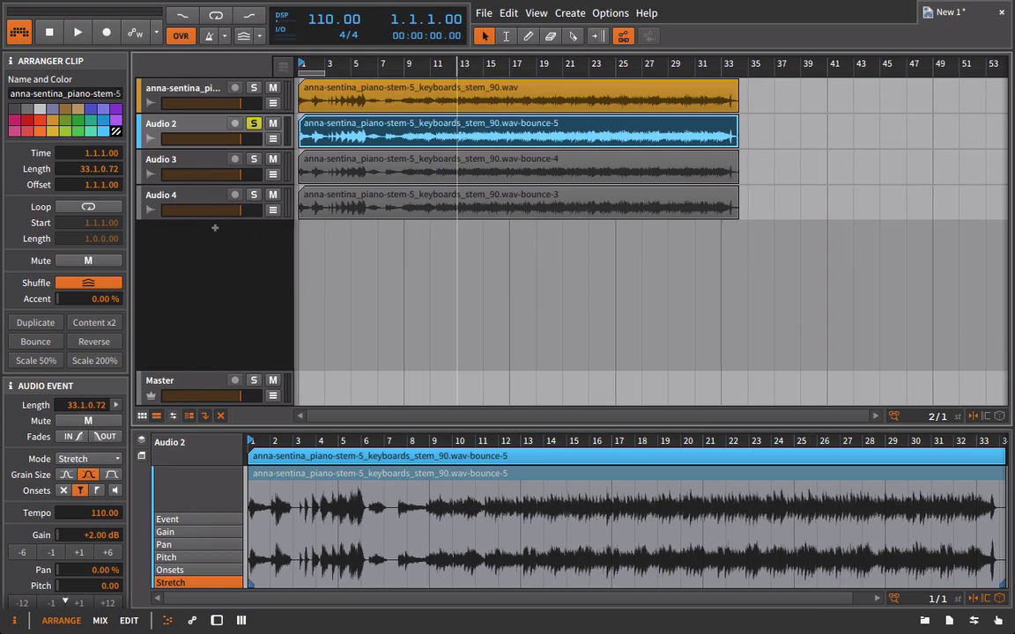
click(250, 126)
click(210, 111)
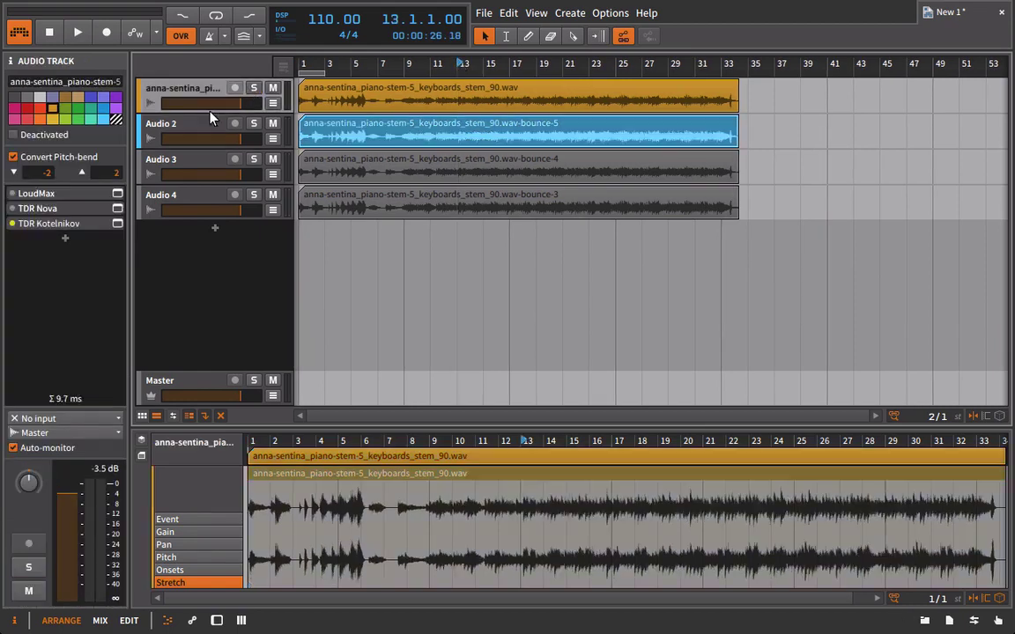
key(d)
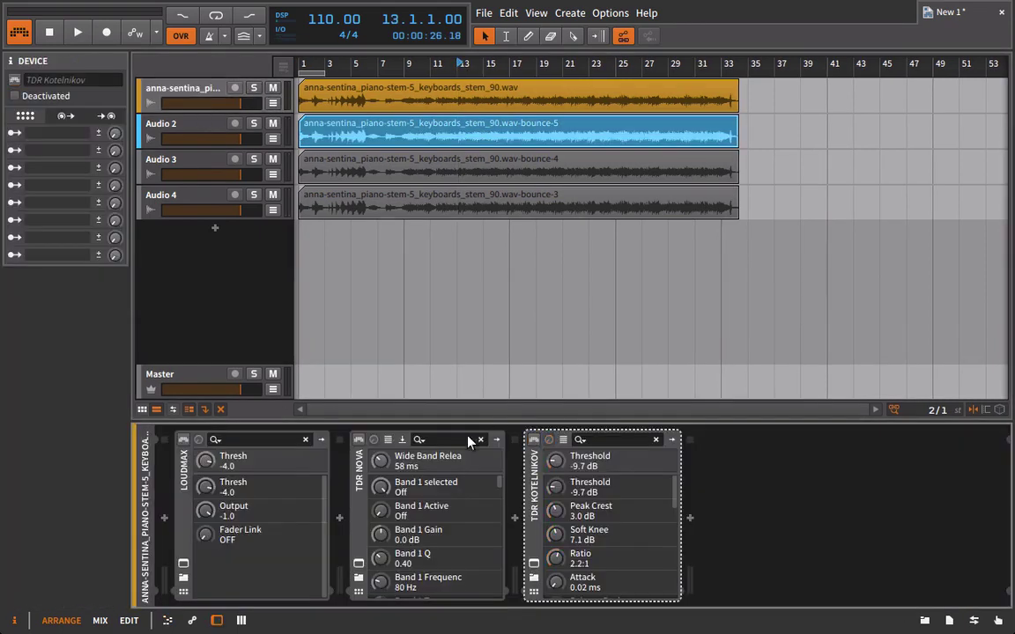
key(ctrl+a)
key(Delete)
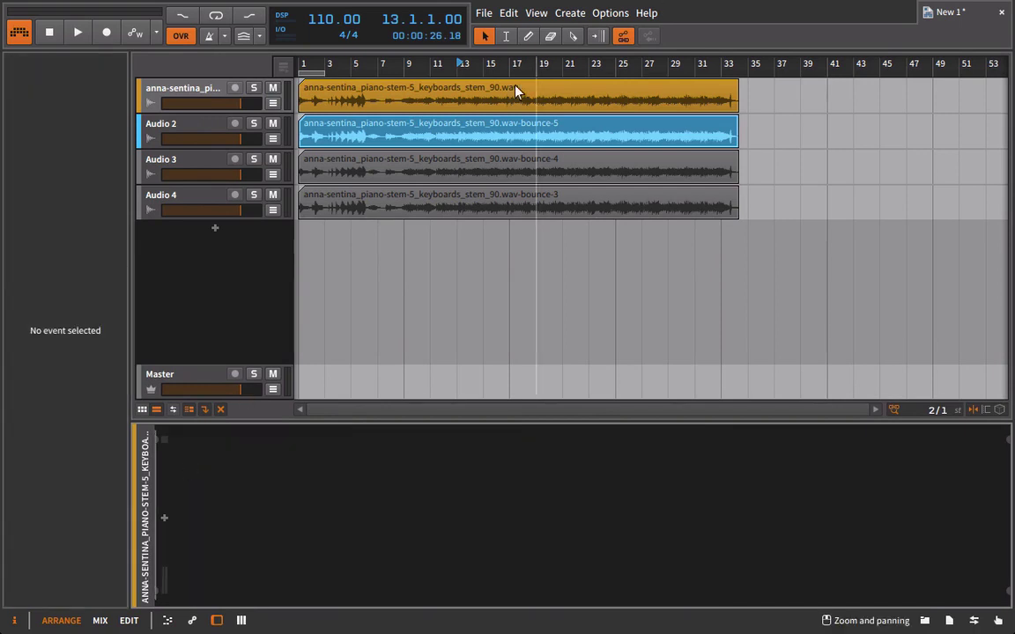
Solo the original piano track and mute Audio 2, Audio 3 and Audio 4
key(space)
key(space)
click(254, 88)
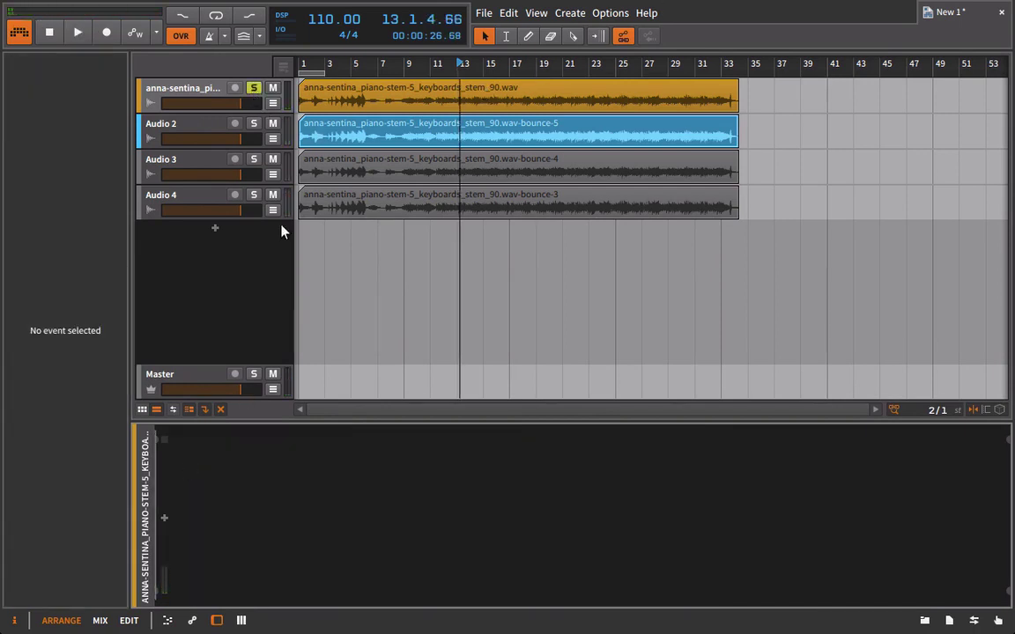
key(space)
click(272, 124)
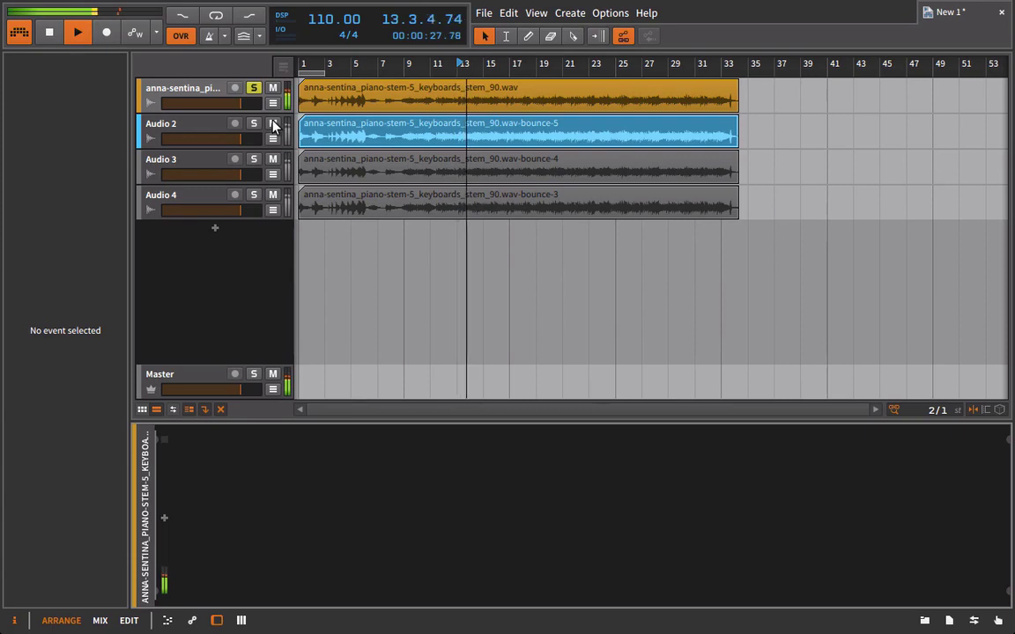
click(273, 159)
click(264, 201)
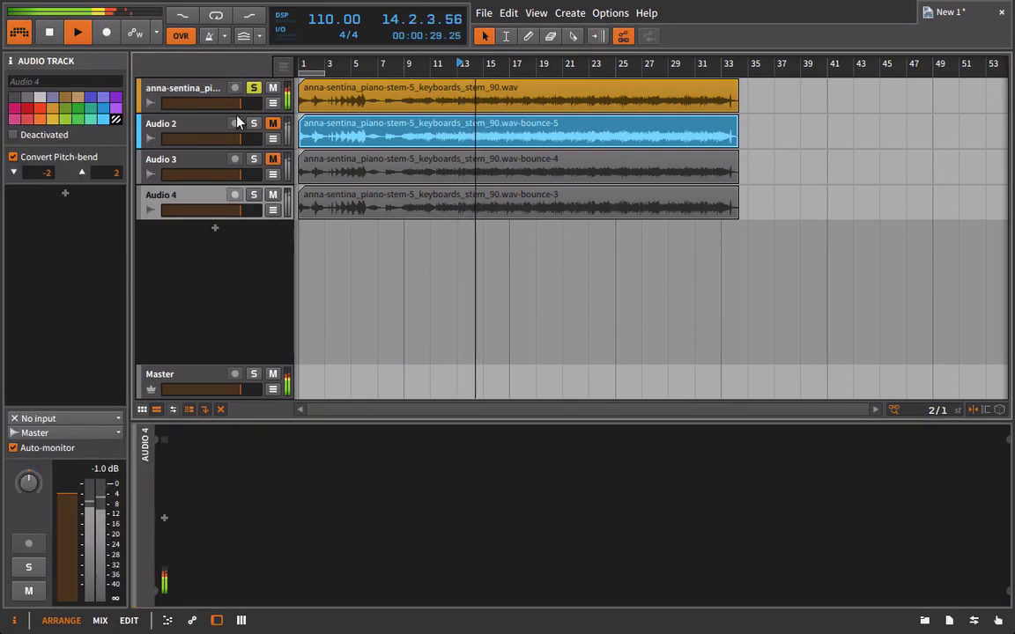
click(272, 198)
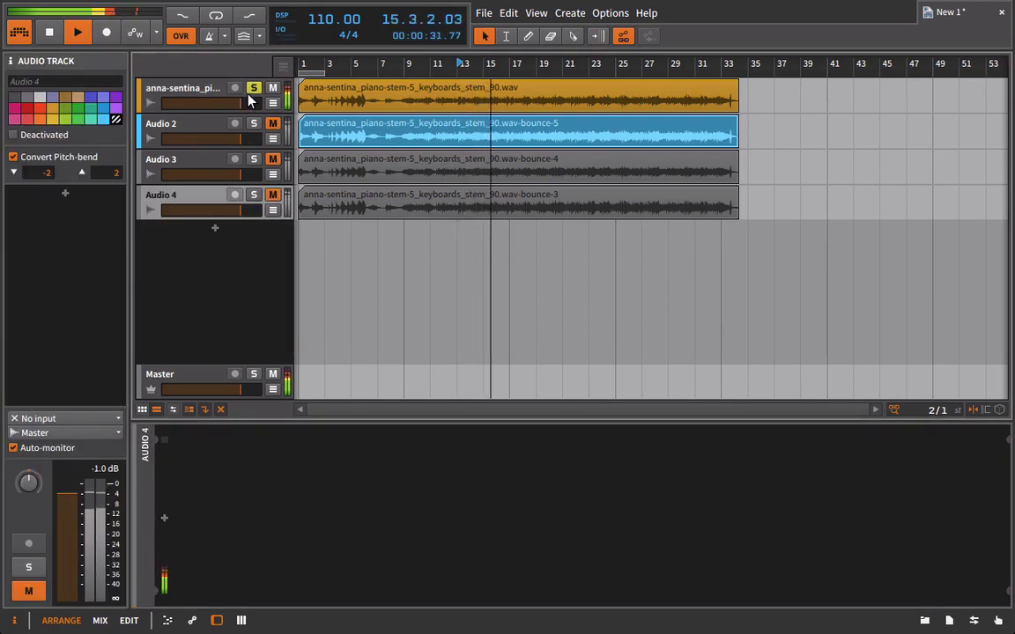
Compare the bounces from bar 13 by soloing Audio 4, then Audio 3, then Audio 2
click(254, 89)
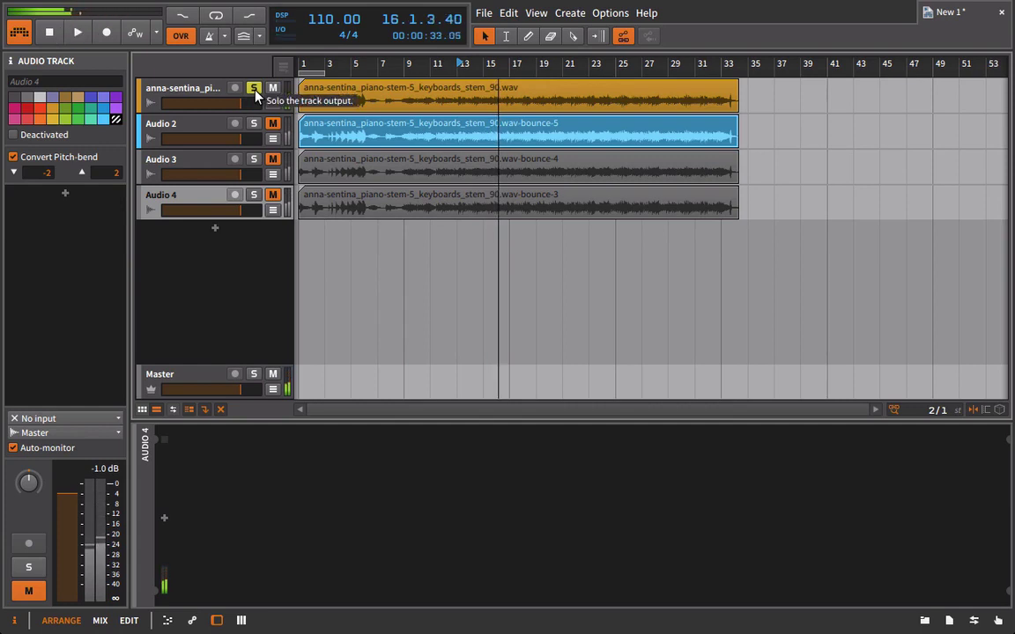
click(254, 194)
click(272, 194)
key(space)
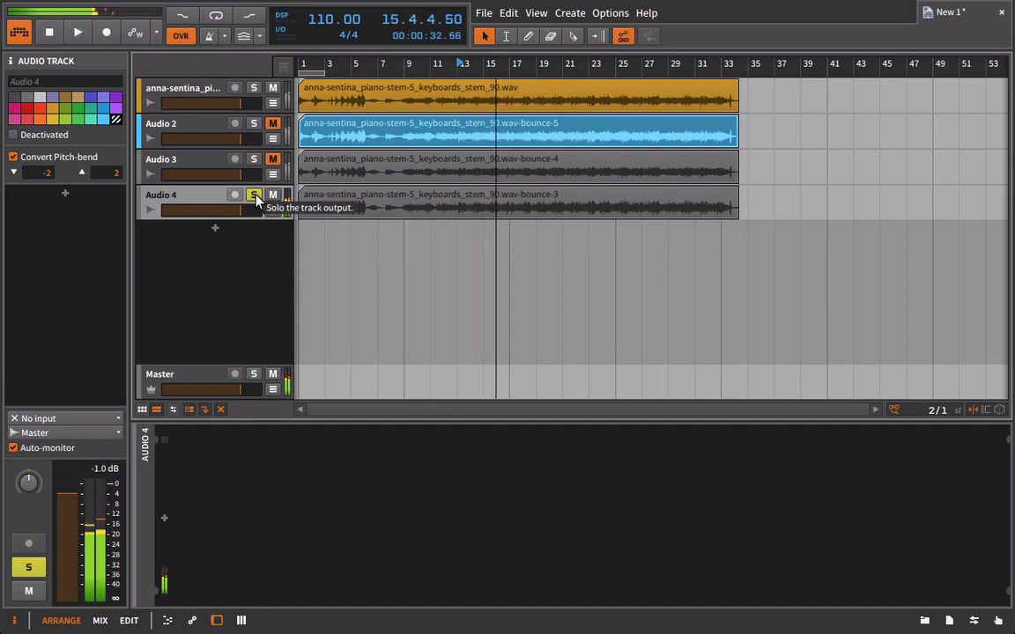
click(254, 160)
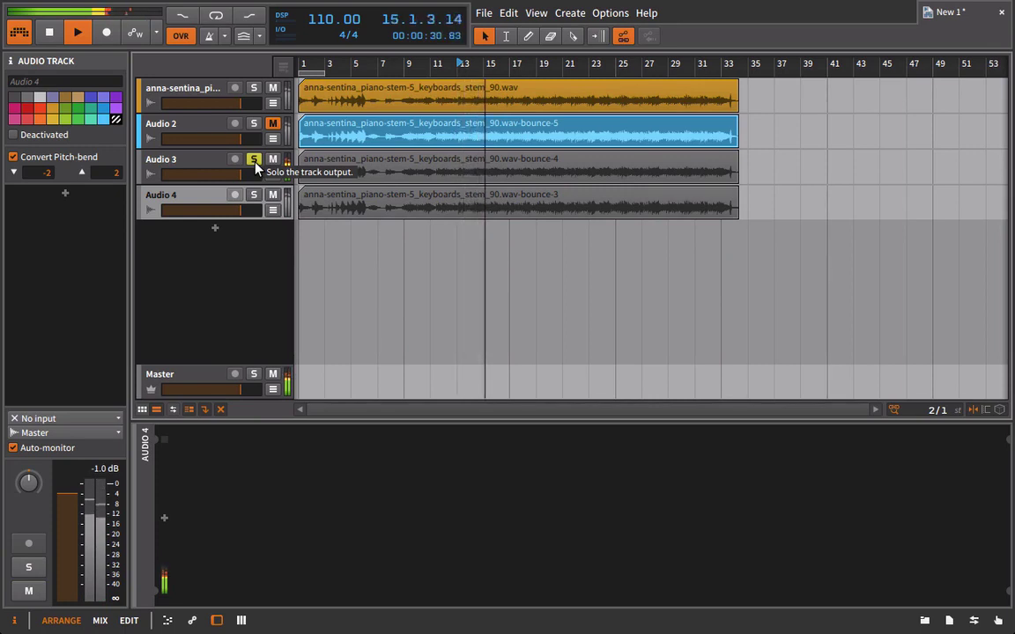
click(253, 125)
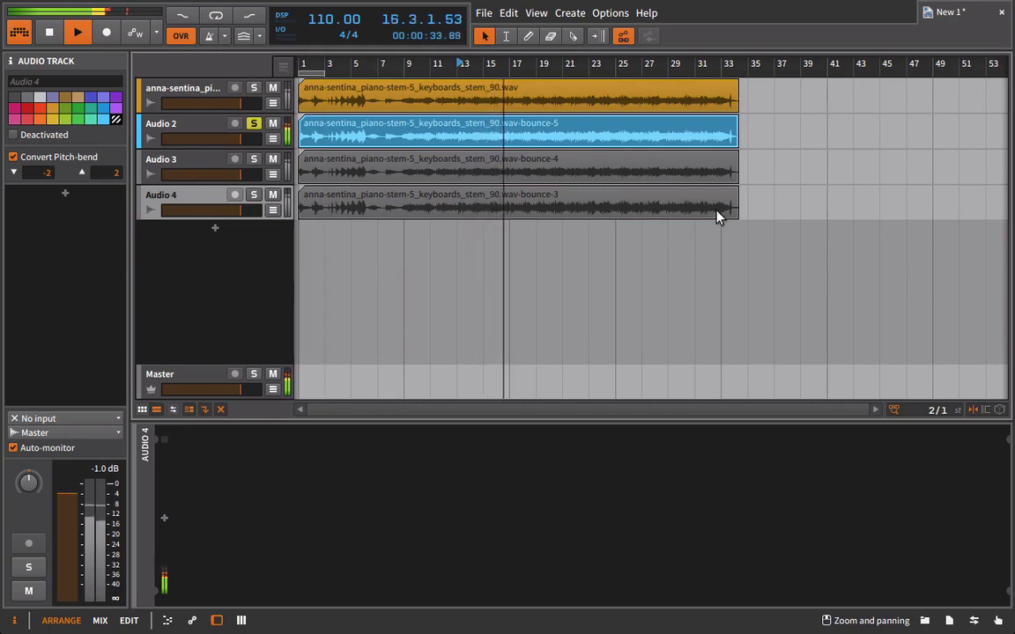
Open the Audio 2 clip in the detail editor and zoom into its final bars, stopping playback
double_click(721, 141)
scroll(799, 499, down, 1)
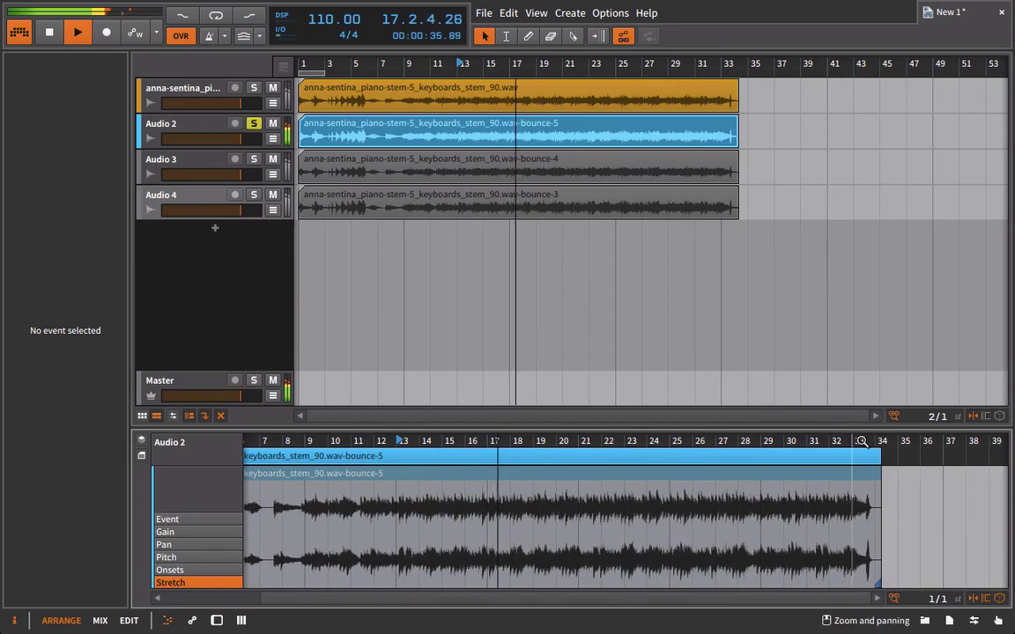
scroll(800, 499, up, 5)
drag(799, 441, 642, 444)
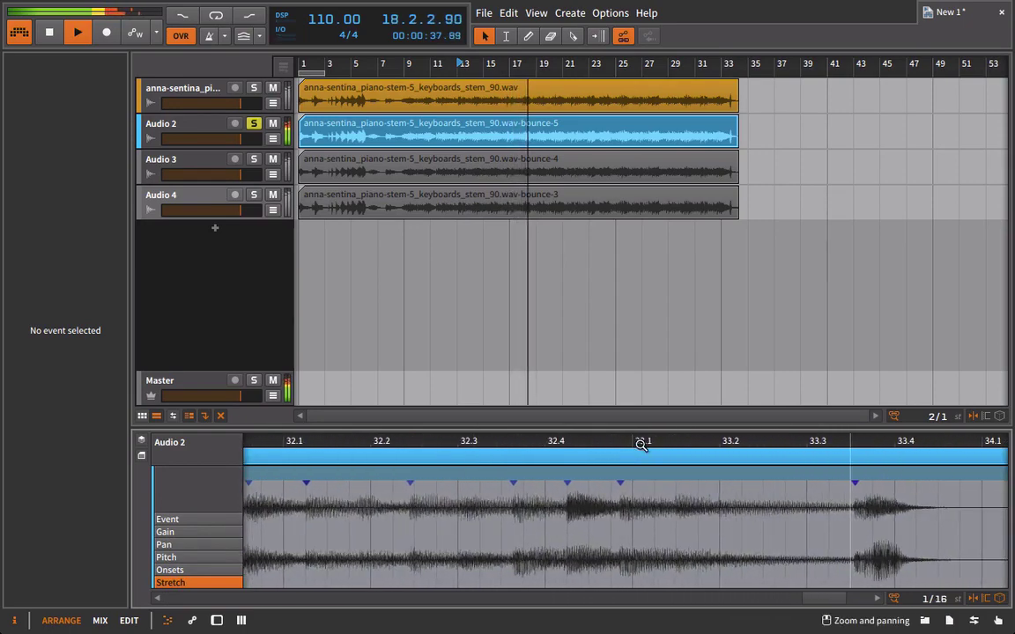
click(712, 167)
scroll(936, 560, right, 5)
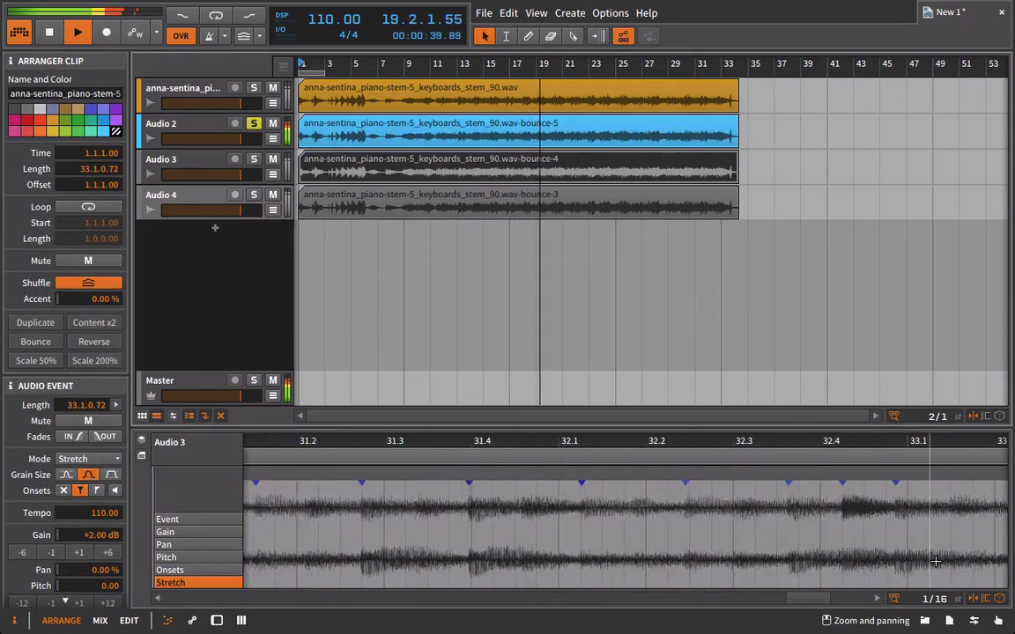
key(space)
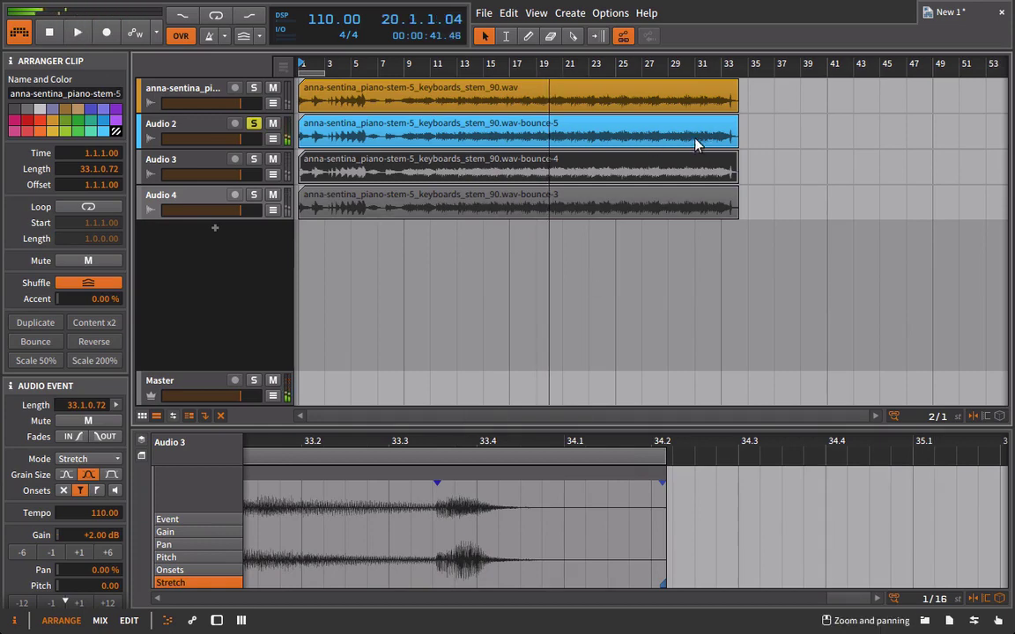
drag(435, 446, 436, 476)
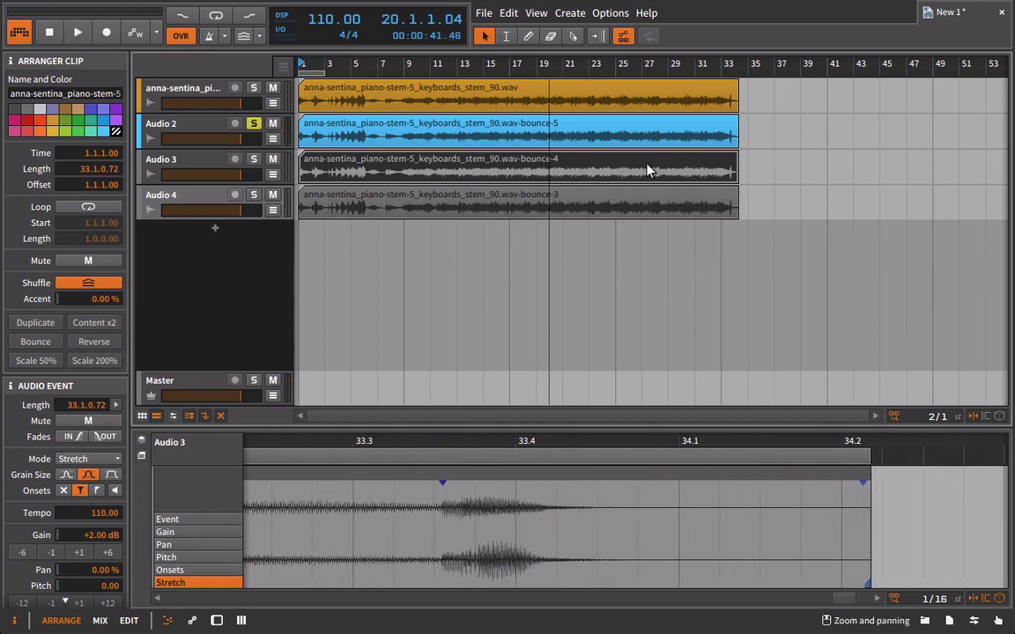
Return the play position to bar 1, check bar 33, and reselect the Audio 2 clip
key(Home)
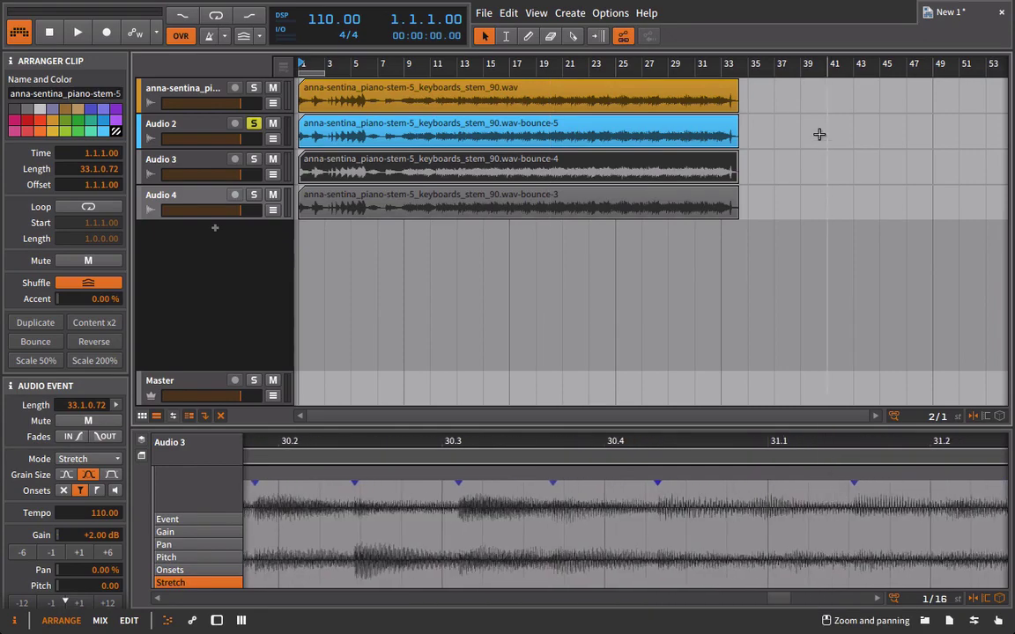
right_click(723, 125)
click(686, 175)
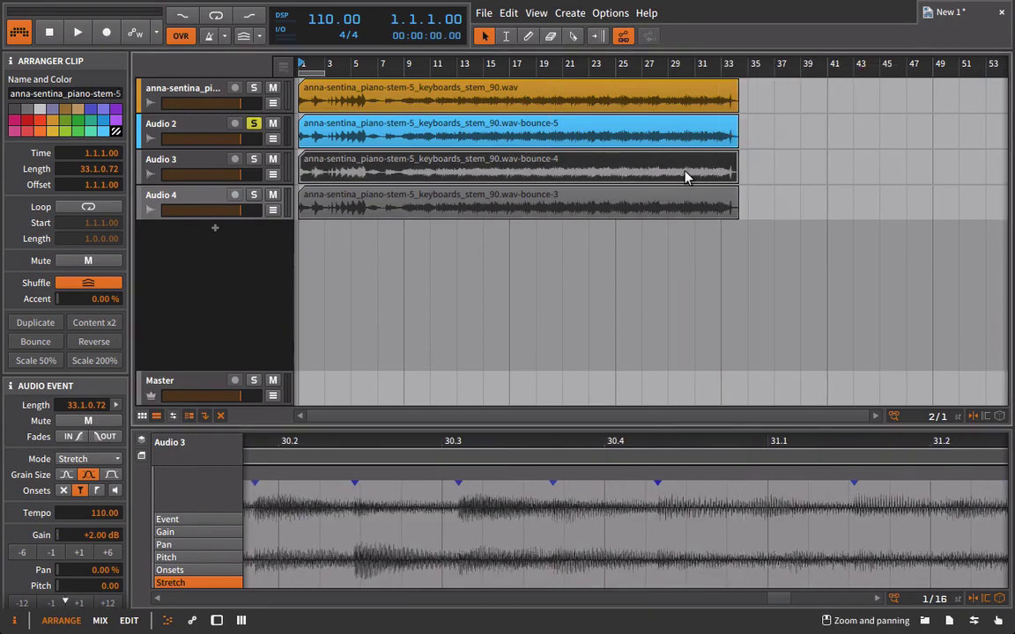
click(722, 64)
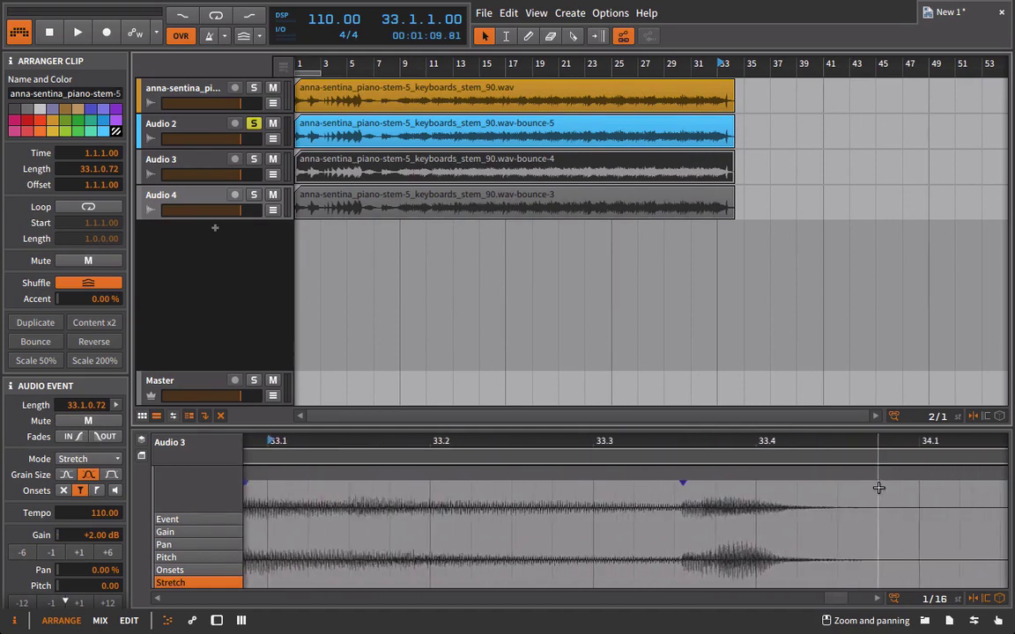
click(684, 145)
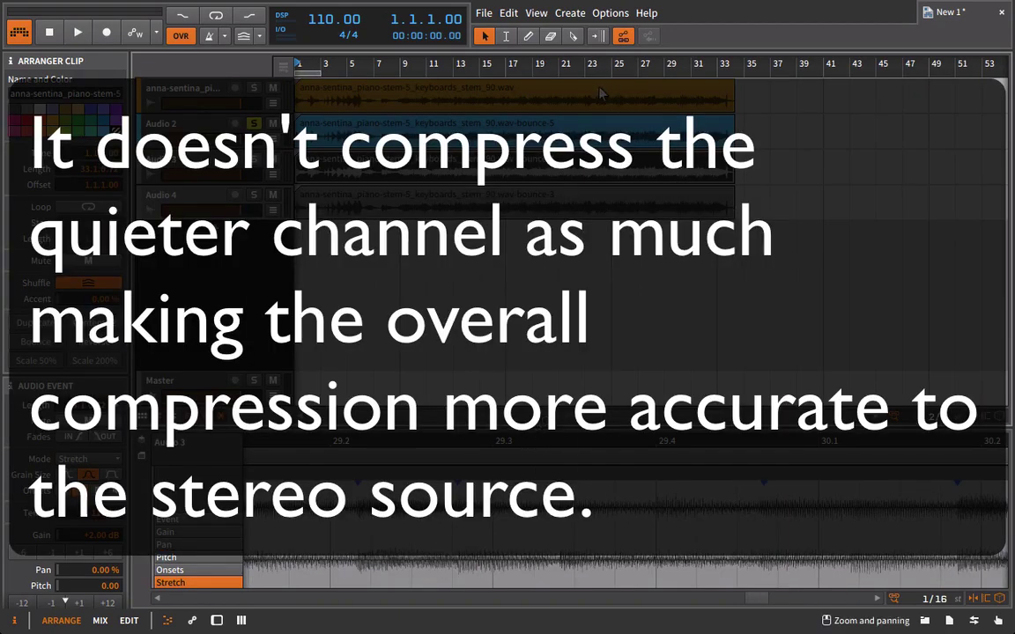
Zoom the arrangement out to bars 1–129 and show Audio 2's empty device chain
drag(540, 60, 644, 63)
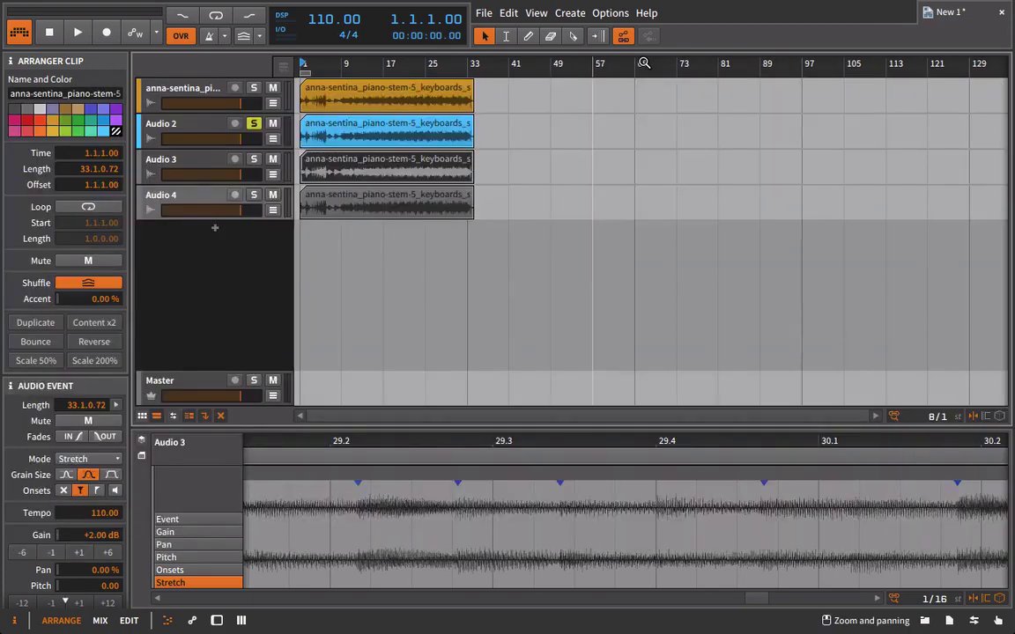
click(161, 167)
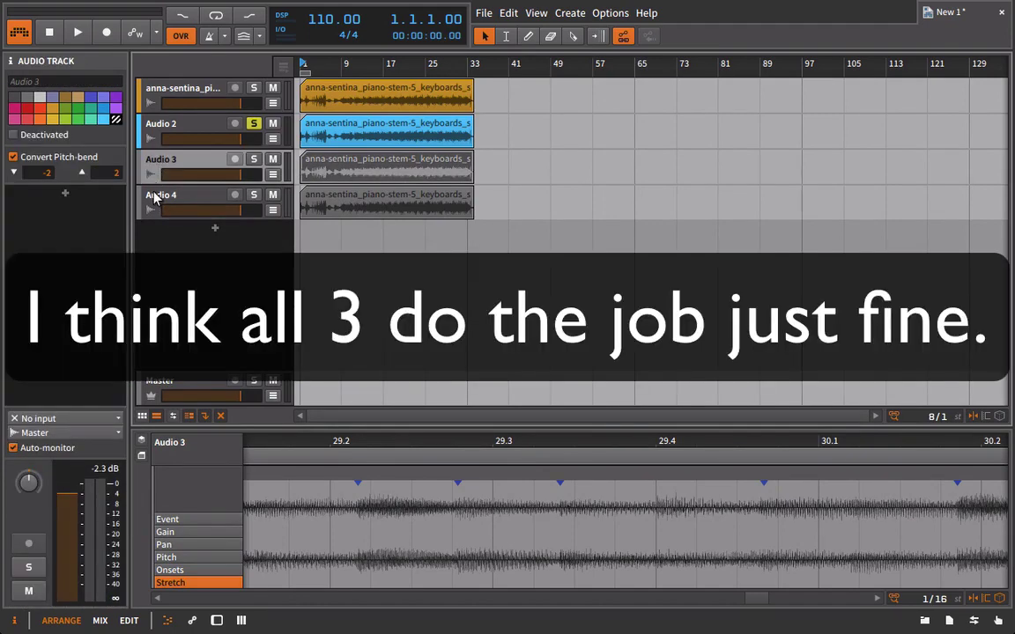
click(152, 126)
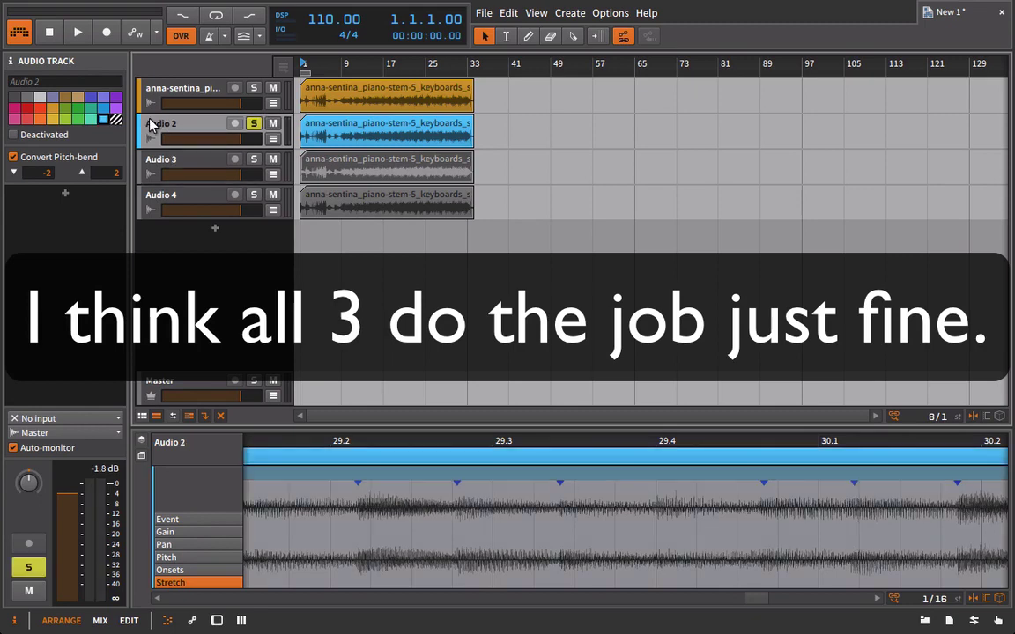
key(d)
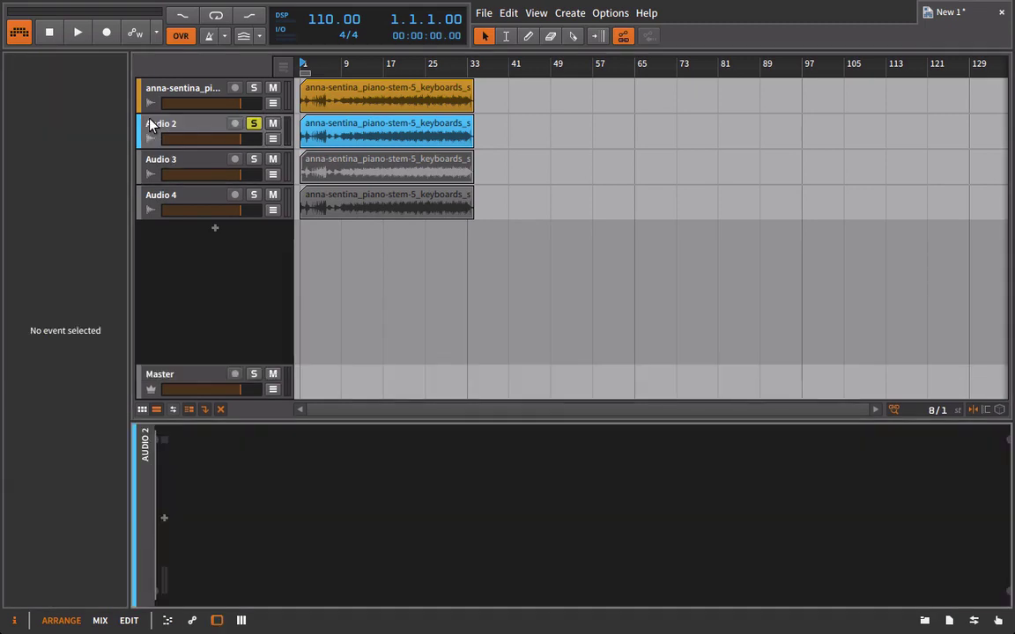